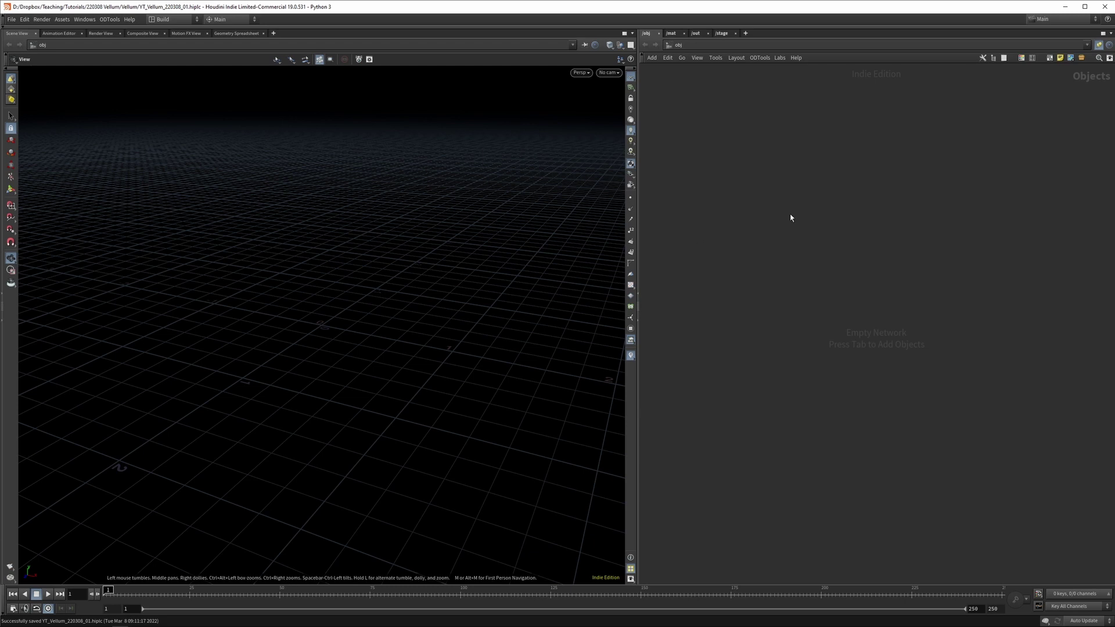
- Create a grid geometry object in the empty scene network
key("Tab")
type("geo")
key("Return")
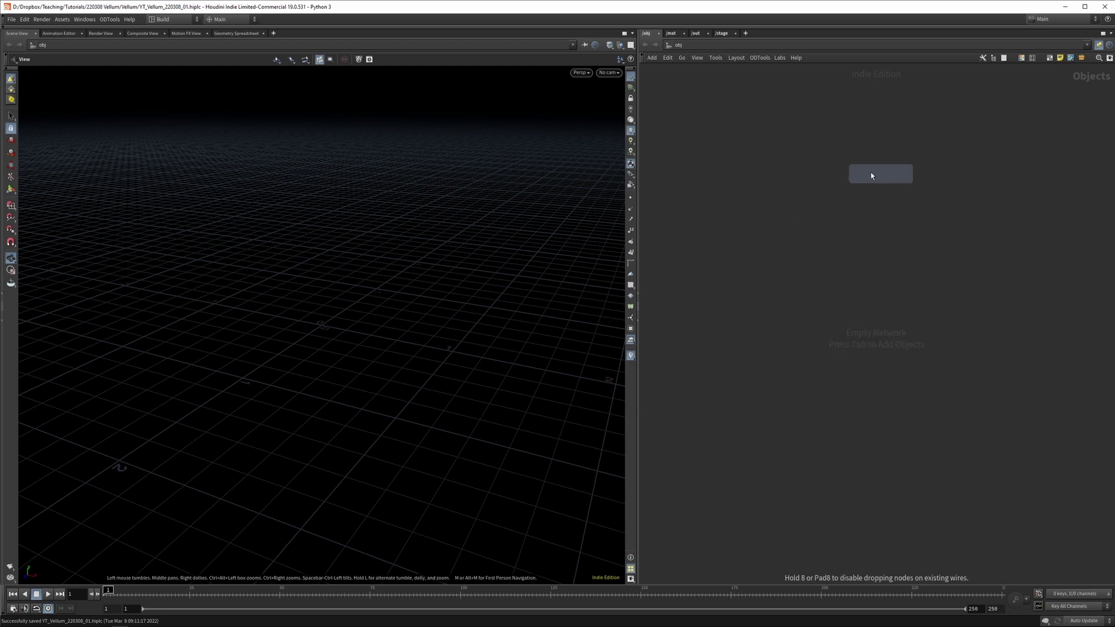
left_click(846, 186)
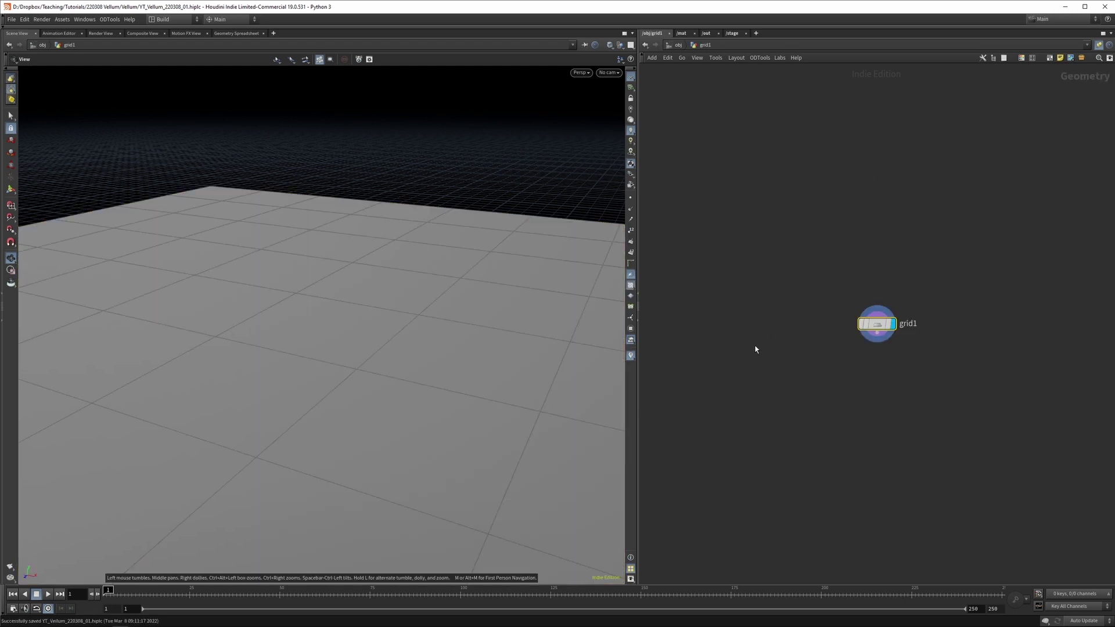
- Show the grid's parameters in the network view and set its orientation to XY Plane
left_click_drag(581, 317, 523, 401)
key("p")
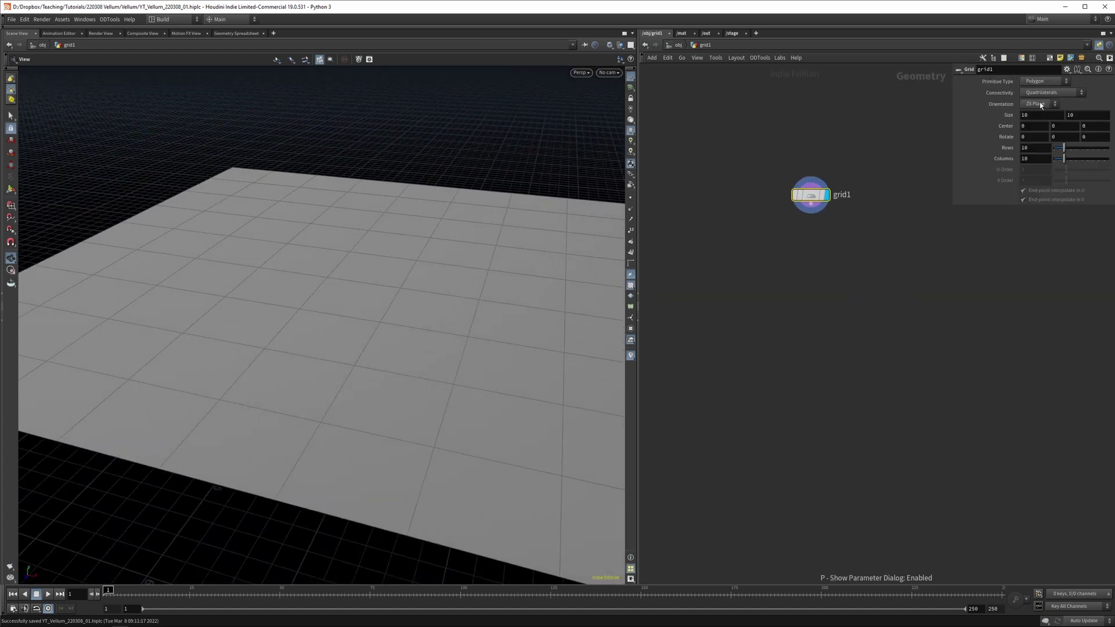
left_click(1042, 104)
left_click(1040, 113)
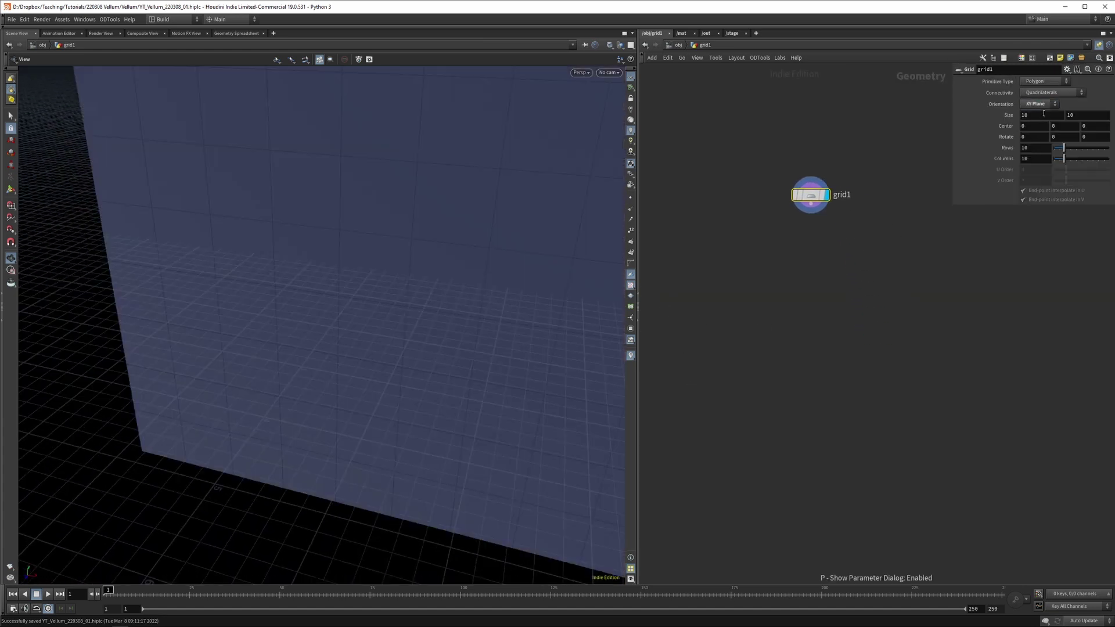
- Add a Reverse node after the grid to flip its face direction
left_click_drag(563, 277, 610, 244)
key("Tab")
type("rever")
key("Return")
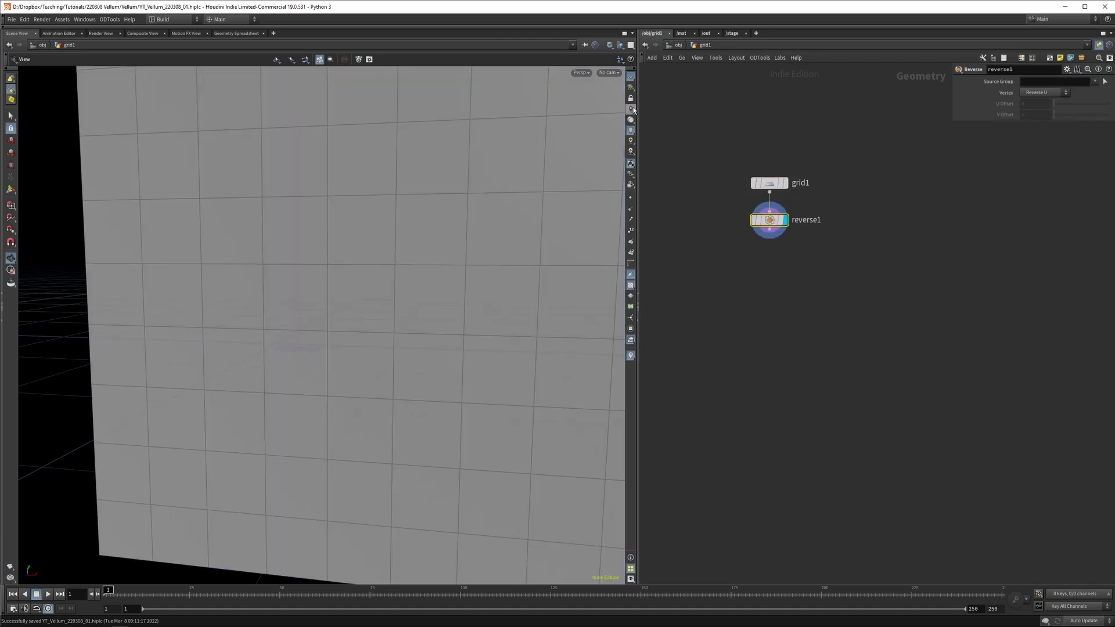
key("h")
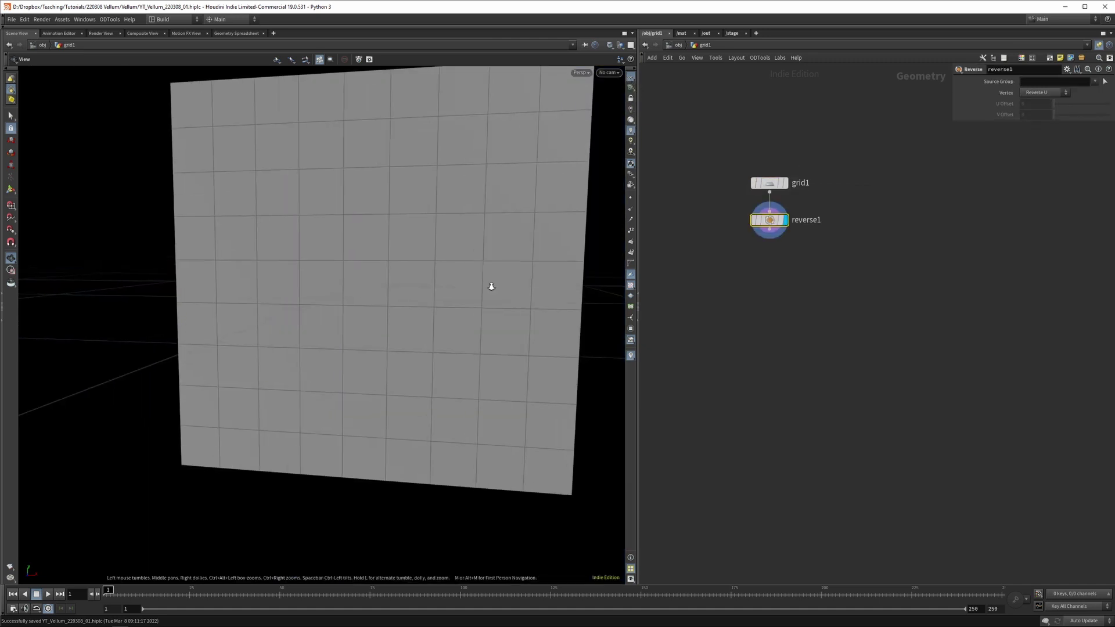
- Set the grid's size to 2 by 1
left_click(788, 186)
middle_click_drag(851, 214, 843, 241)
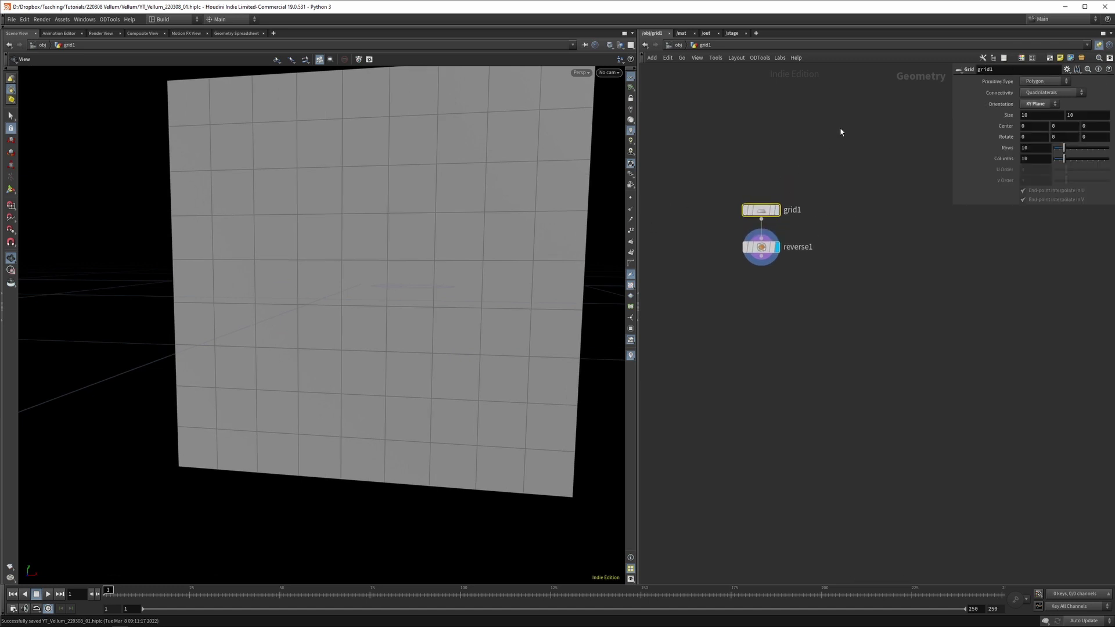
left_click(1051, 116)
type("2")
left_click(1098, 115)
type("1")
key("Return")
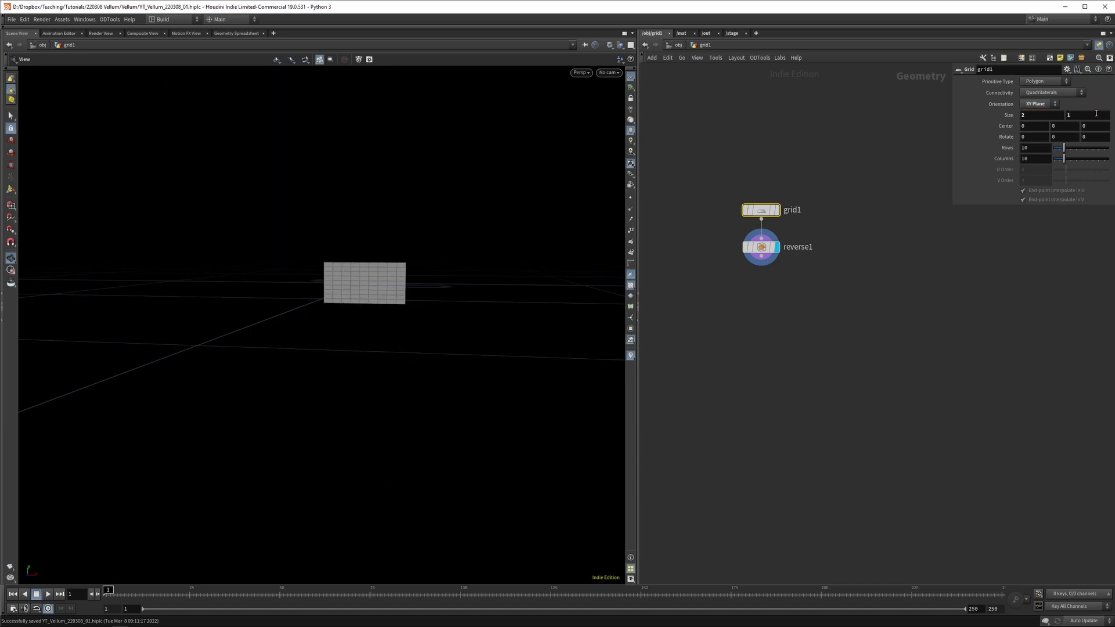
left_click_drag(413, 294, 463, 215)
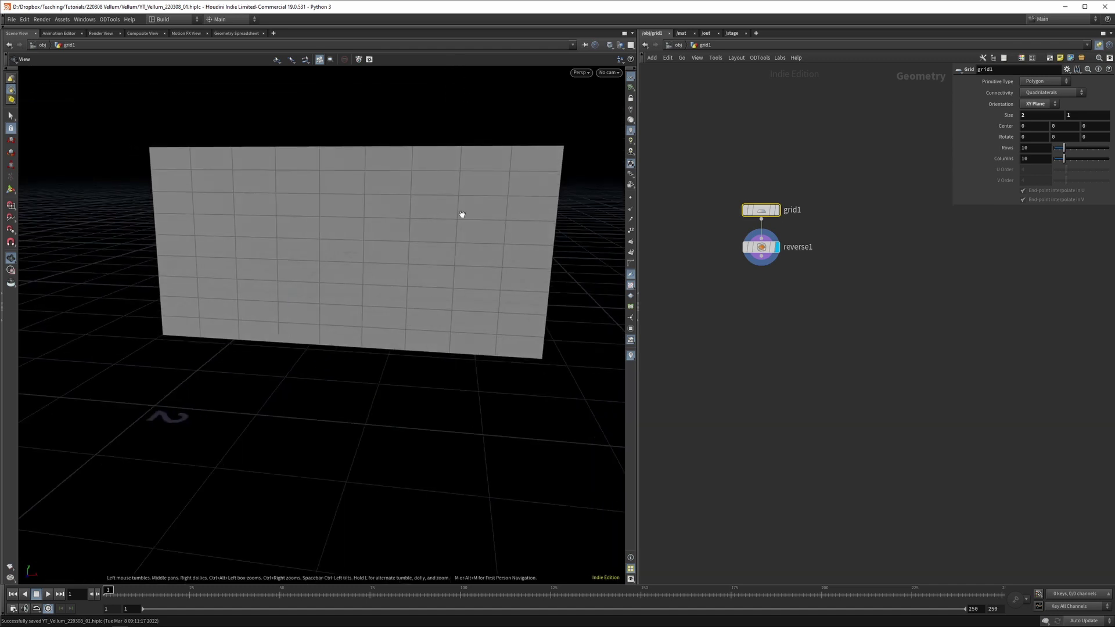
- Set the grid's resolution to 40 rows and 80 columns
double_click(1035, 148)
type("40")
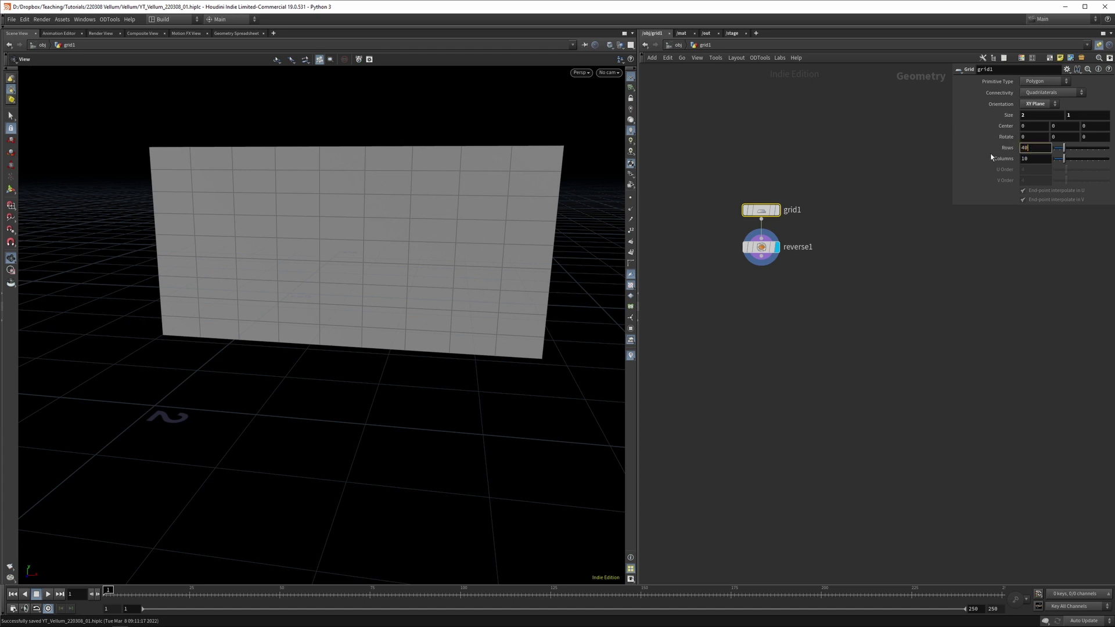
key("Tab")
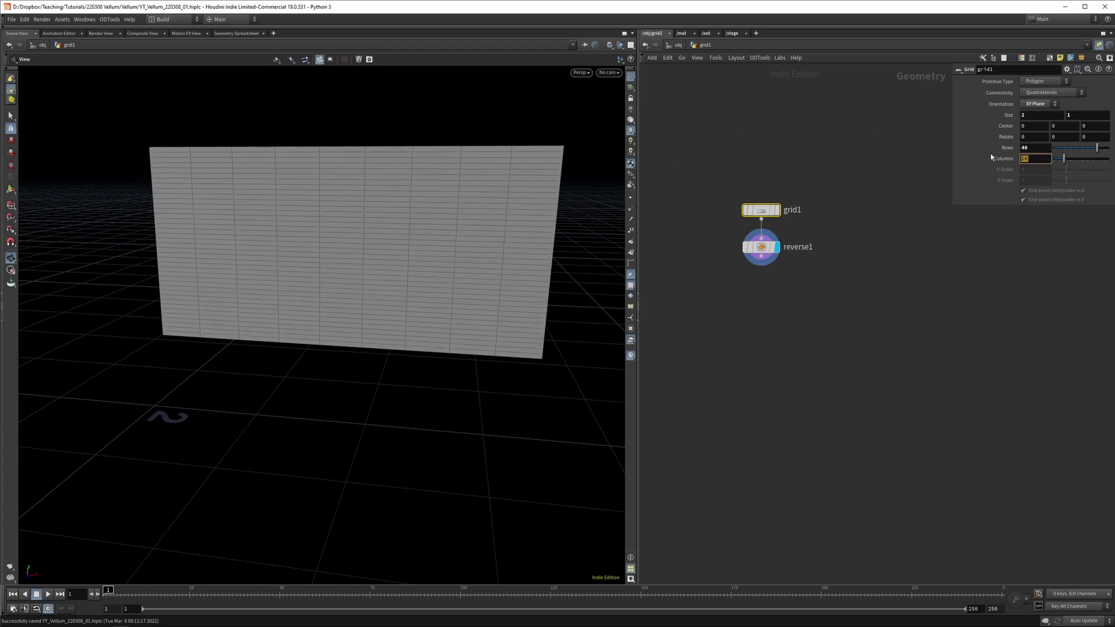
key("Return")
double_click(1034, 158)
type("80")
key("Return")
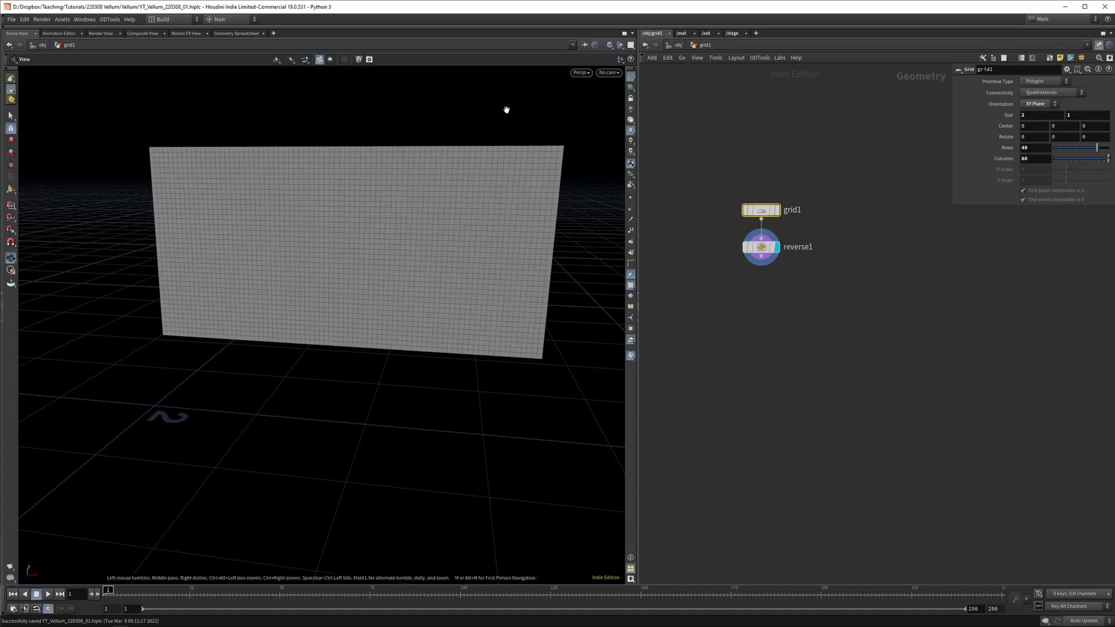
left_click_drag(508, 113, 461, 221)
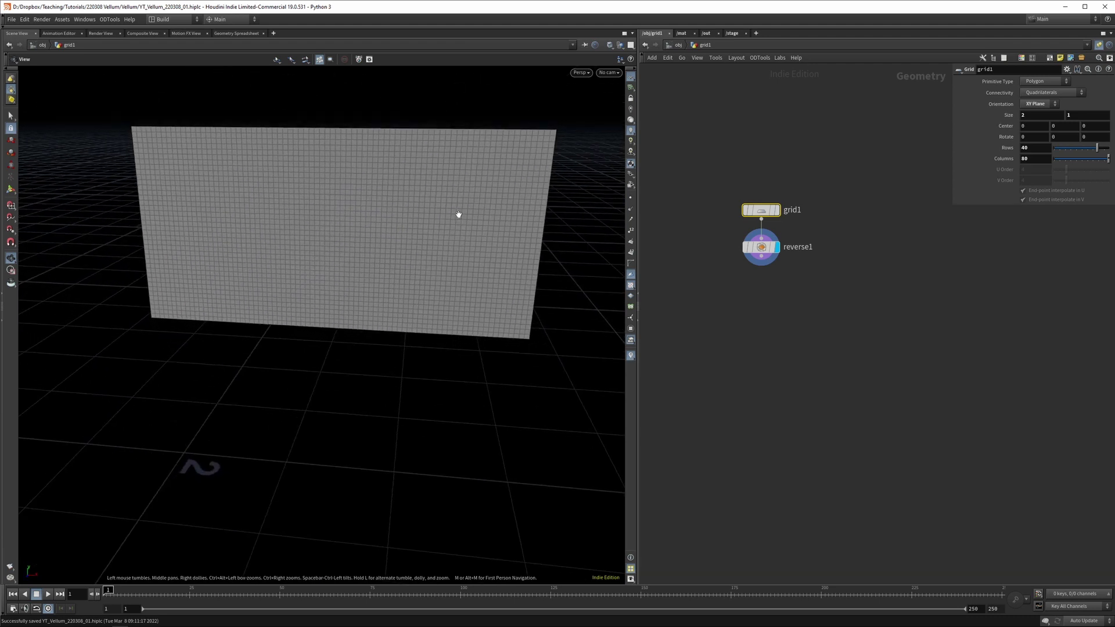
- Display the reversed grid in the front view and select its upper half of faces
left_click(761, 247)
middle_click_drag(777, 302, 765, 264)
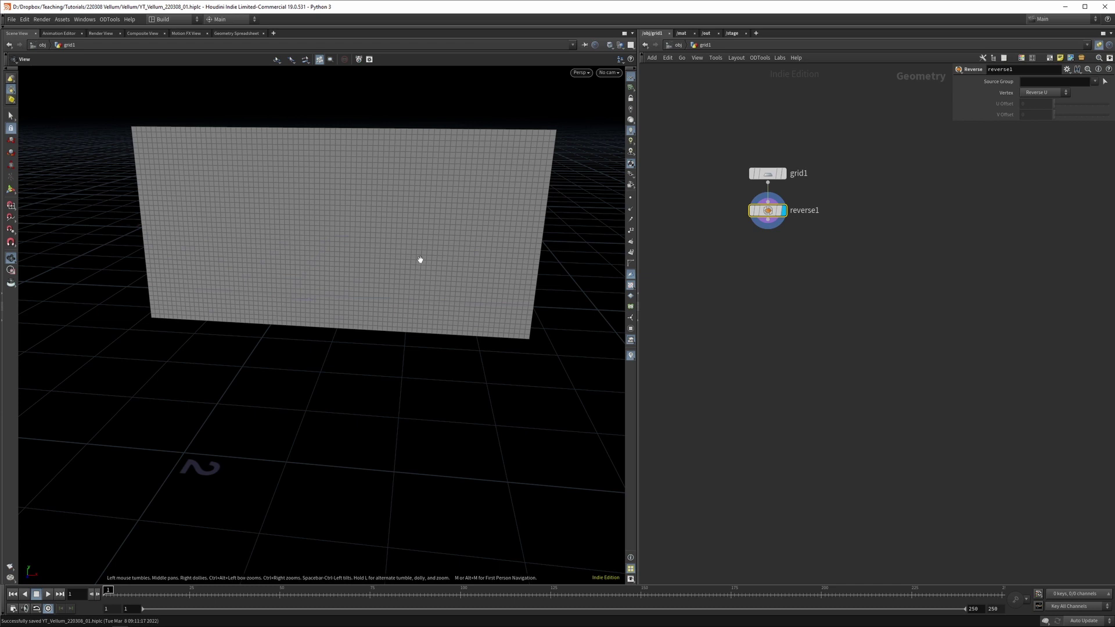
key("space+2")
key("space+3")
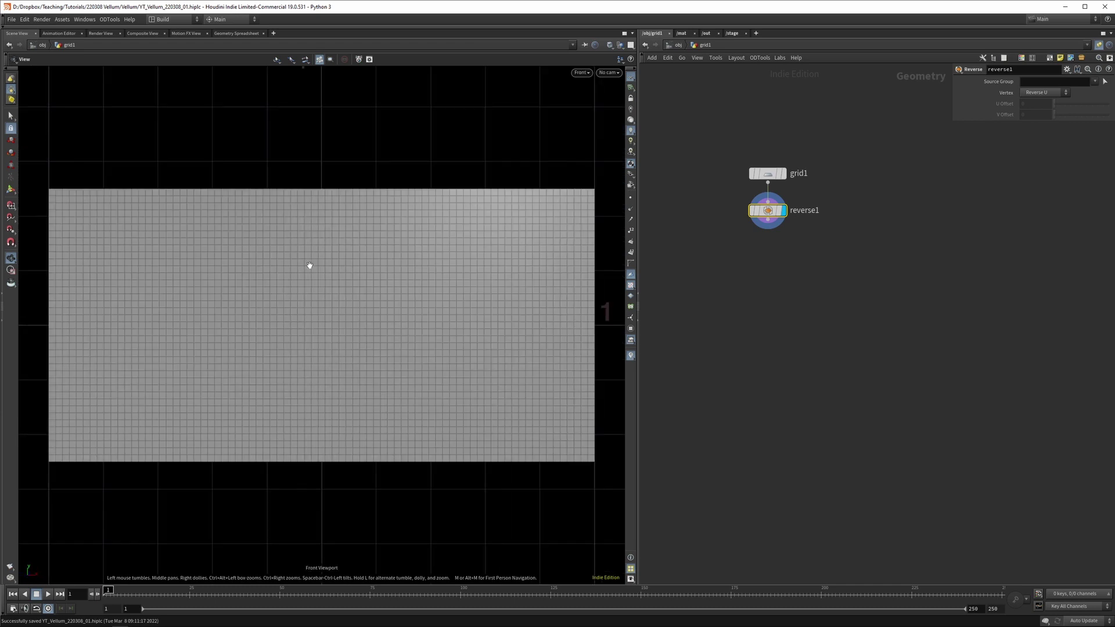
key("s")
left_click_drag(43, 172, 610, 322)
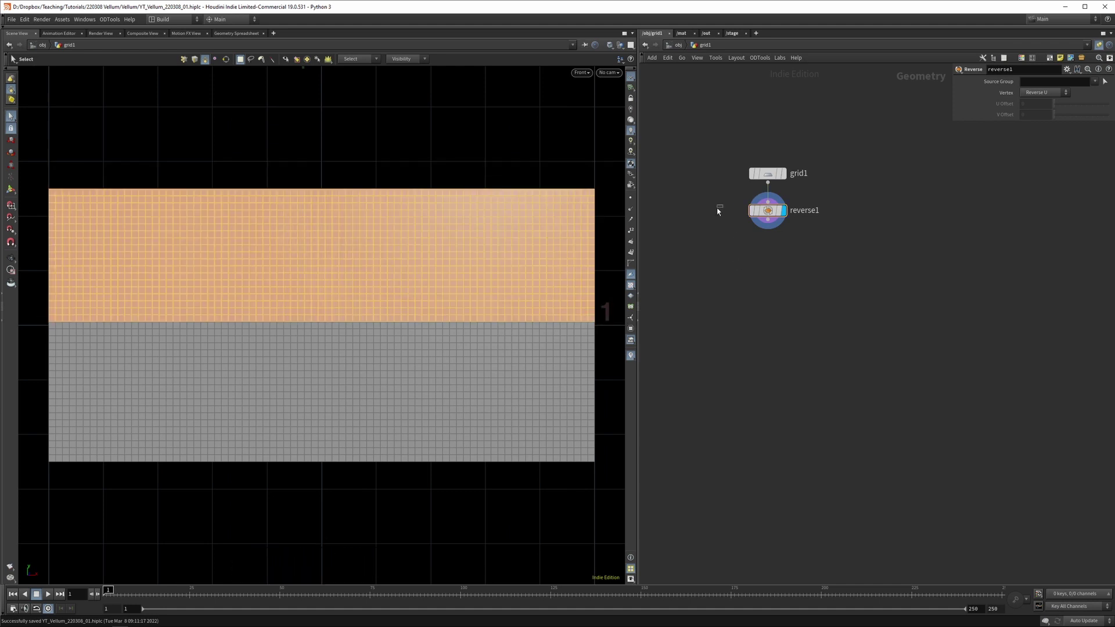
- Set the grid's rows to 41 so the faces split evenly at the horizontal centre line
left_click(768, 174)
double_click(1030, 148)
type("41")
key("Return")
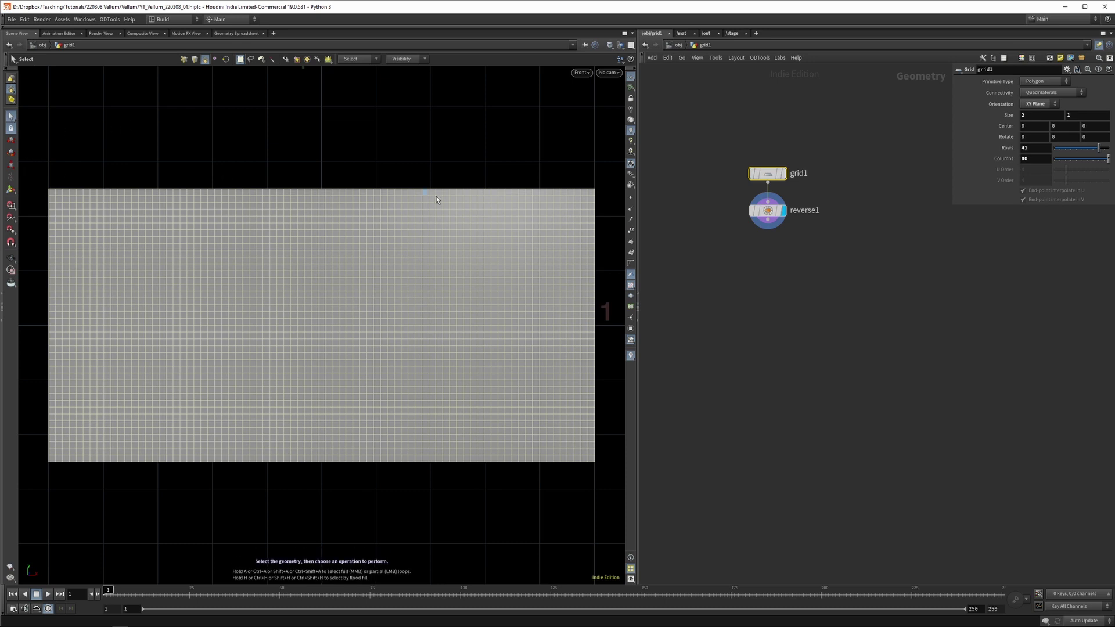
- Select all faces above the centre line of the reversed grid and create a Group Create node named top from them
left_click(766, 211)
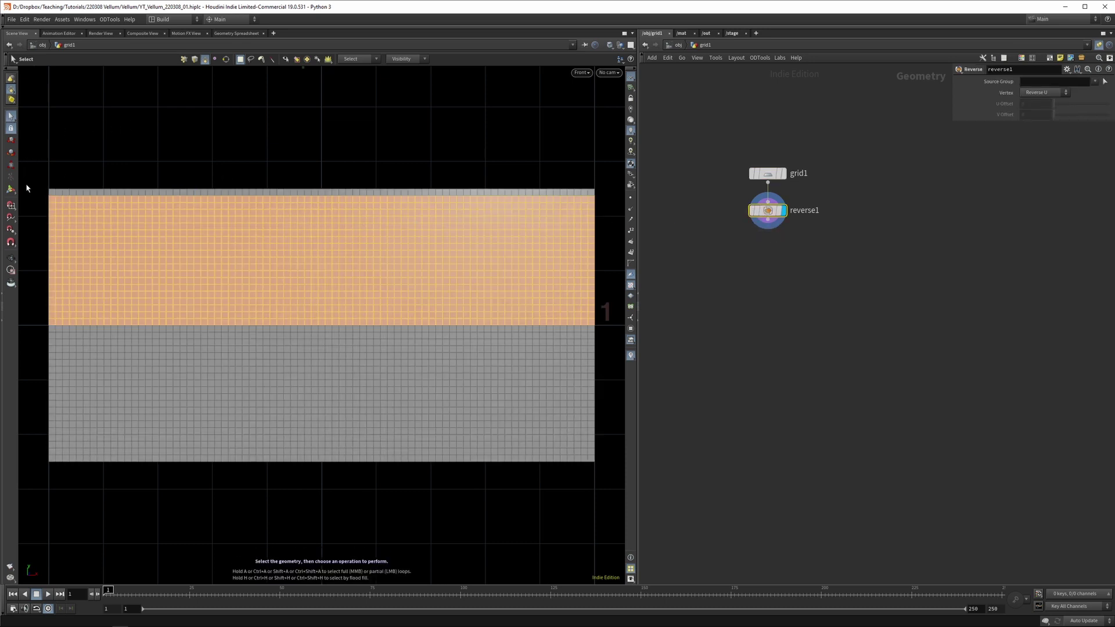
left_click_drag(34, 170, 604, 325)
key("Tab")
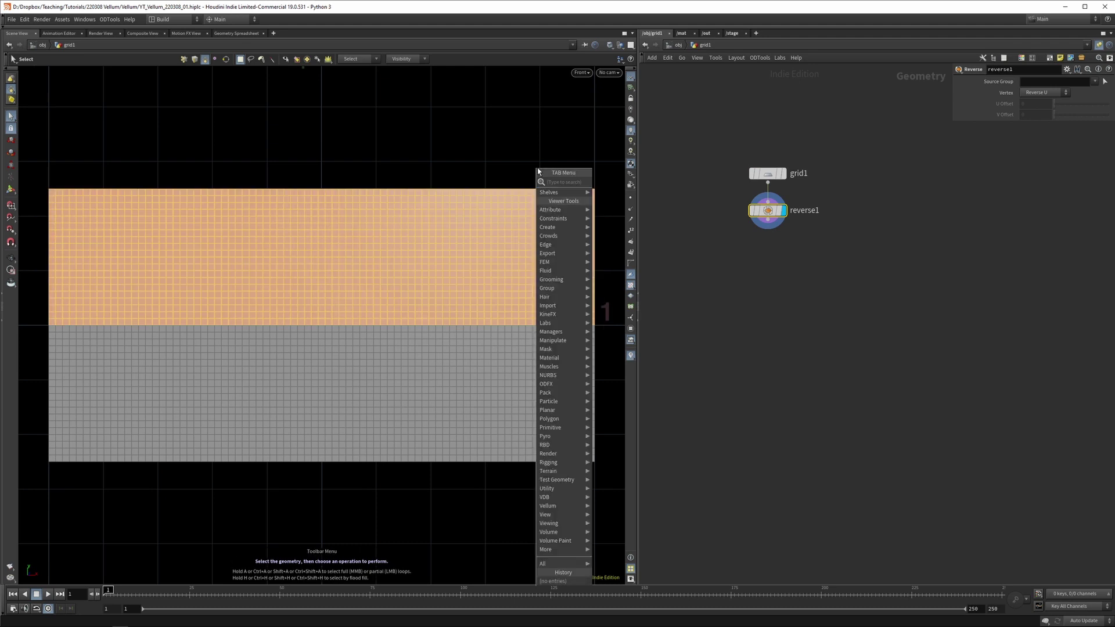
key("Tab")
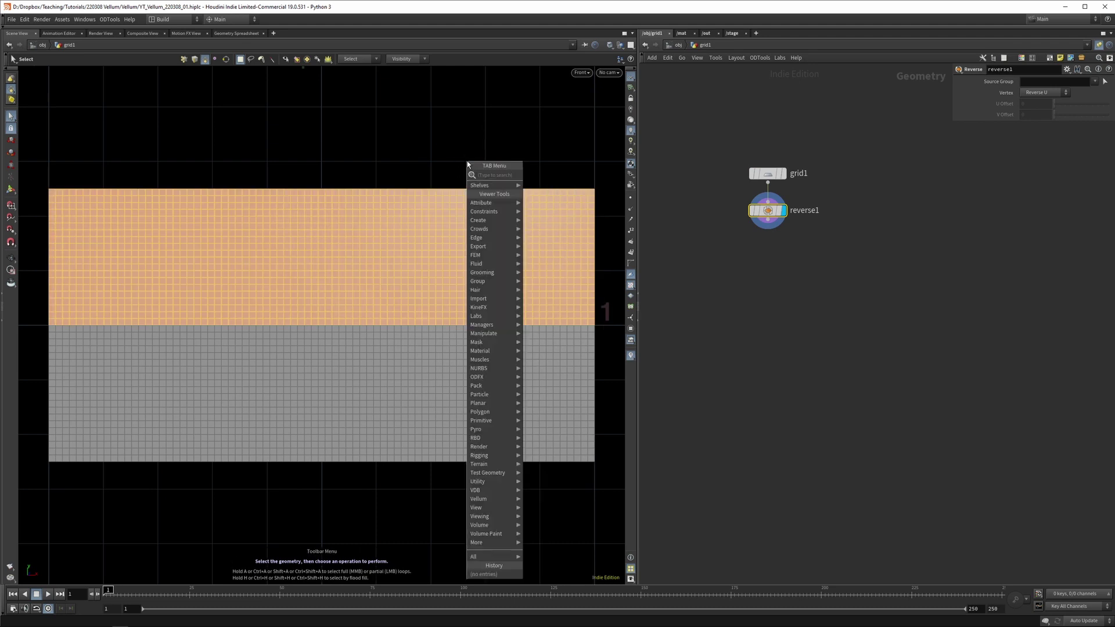
type("group c")
key("Return")
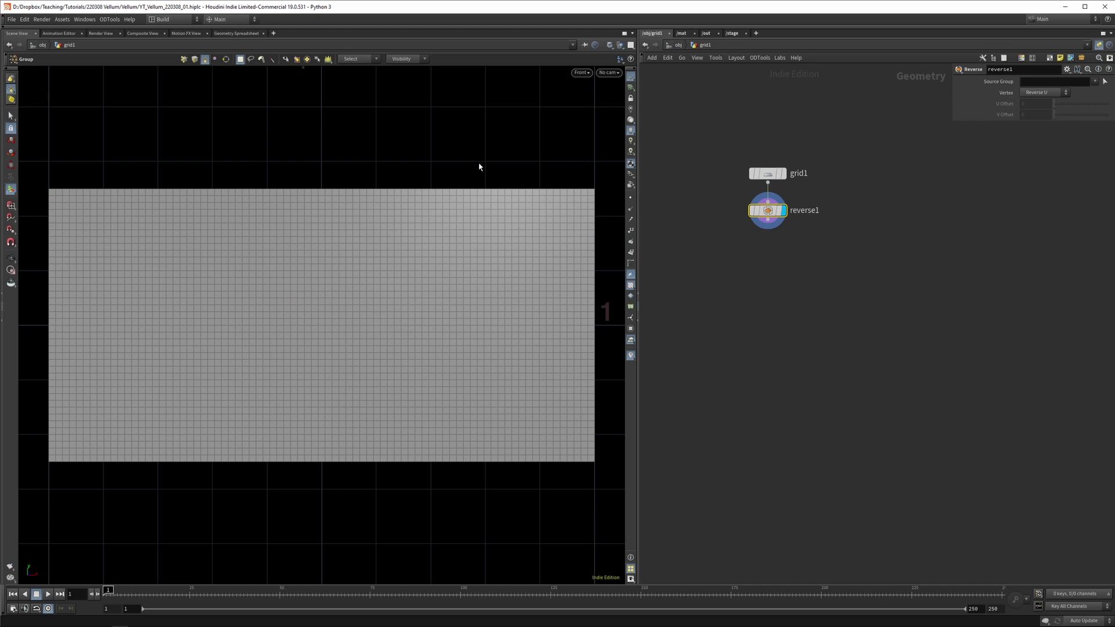
type("top")
key("Return")
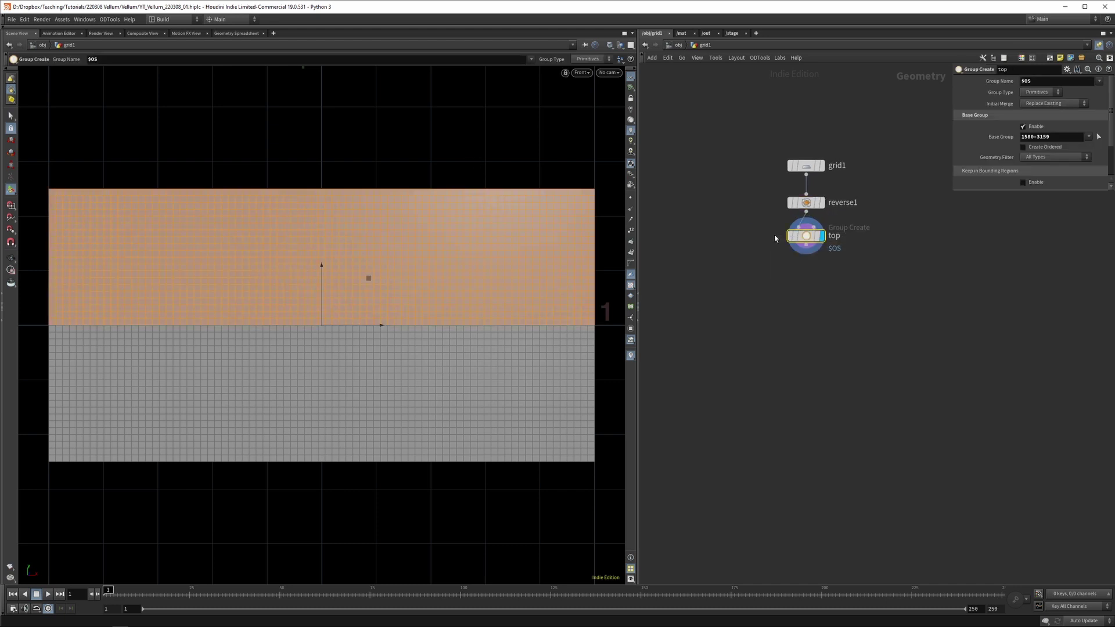
- Add a Color node after the top group node and set its color to hex 0057b7
key("Tab")
type("color")
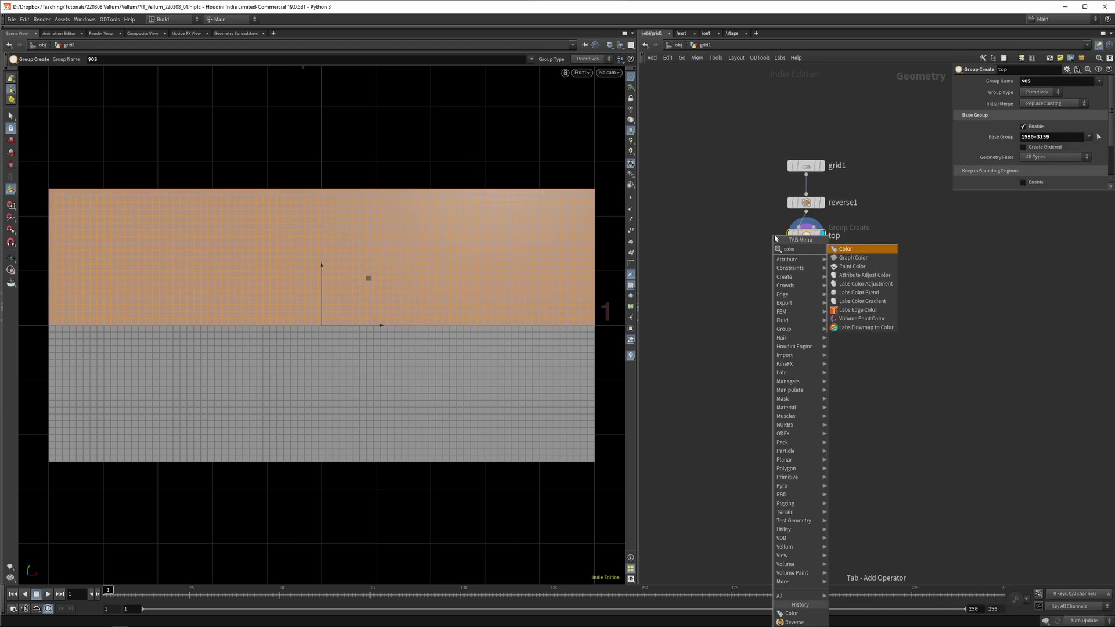
key("Return")
left_click(1046, 136)
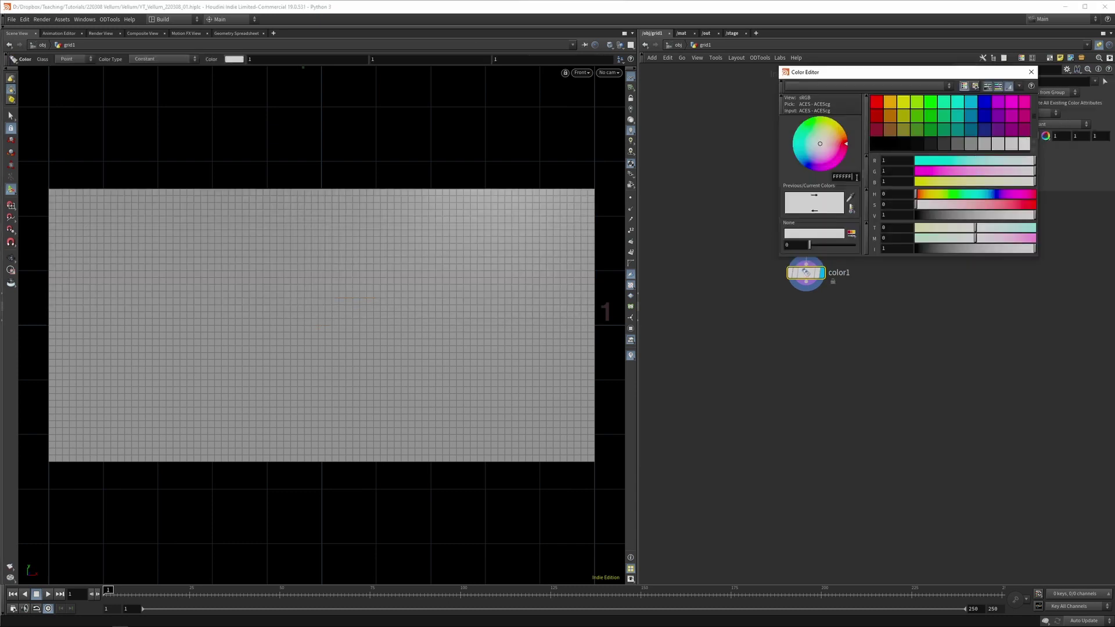
double_click(857, 177)
type("0057b7")
key("Return")
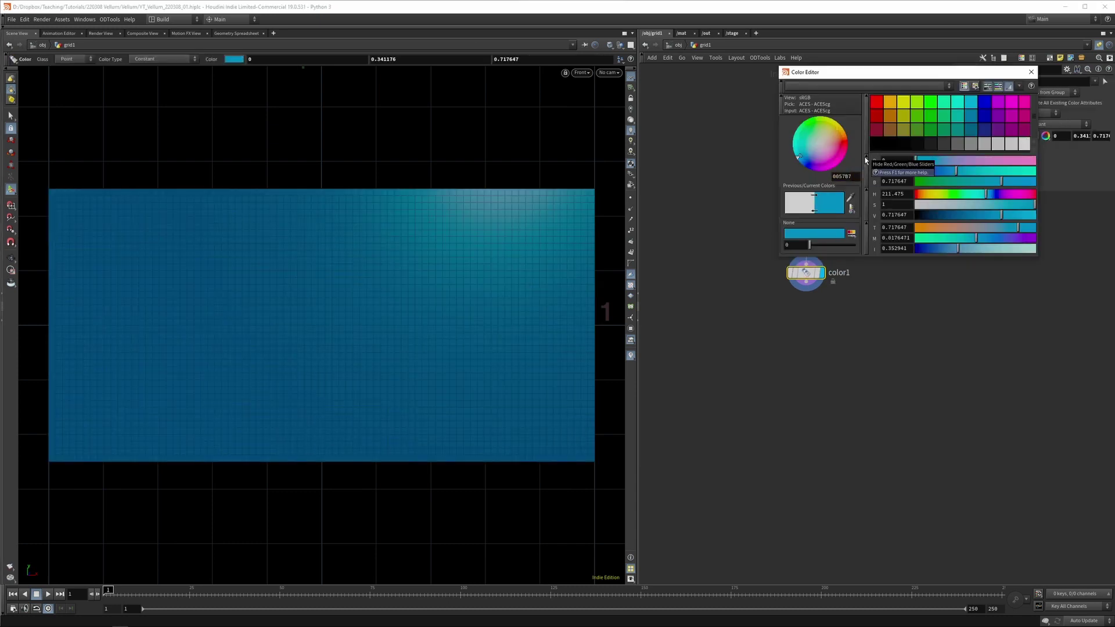
left_click_drag(880, 75, 777, 80)
left_click(929, 80)
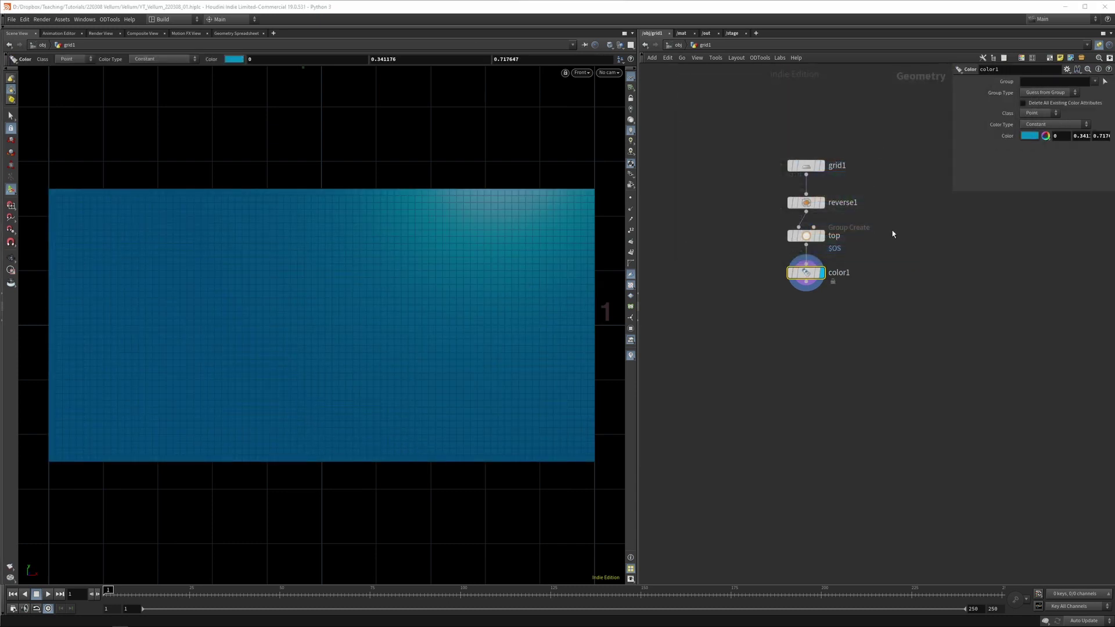
- Duplicate the blue Color node, place the copy below it in the chain and set its color to hex ffd700
key("ctrl+c")
key("ctrl+v")
left_click_drag(837, 295, 823, 302)
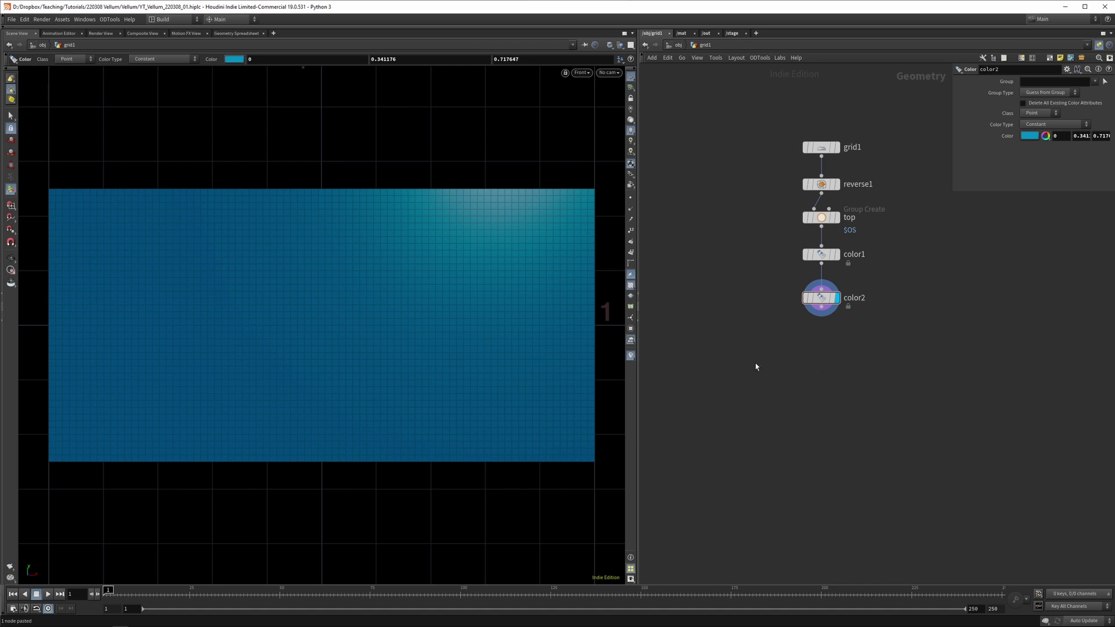
left_click(1030, 136)
double_click(742, 180)
type("ffd700")
key("Return")
- Move the blue Color node below the yellow one in the chain and lay out all the nodes
left_click_drag(846, 259, 835, 332)
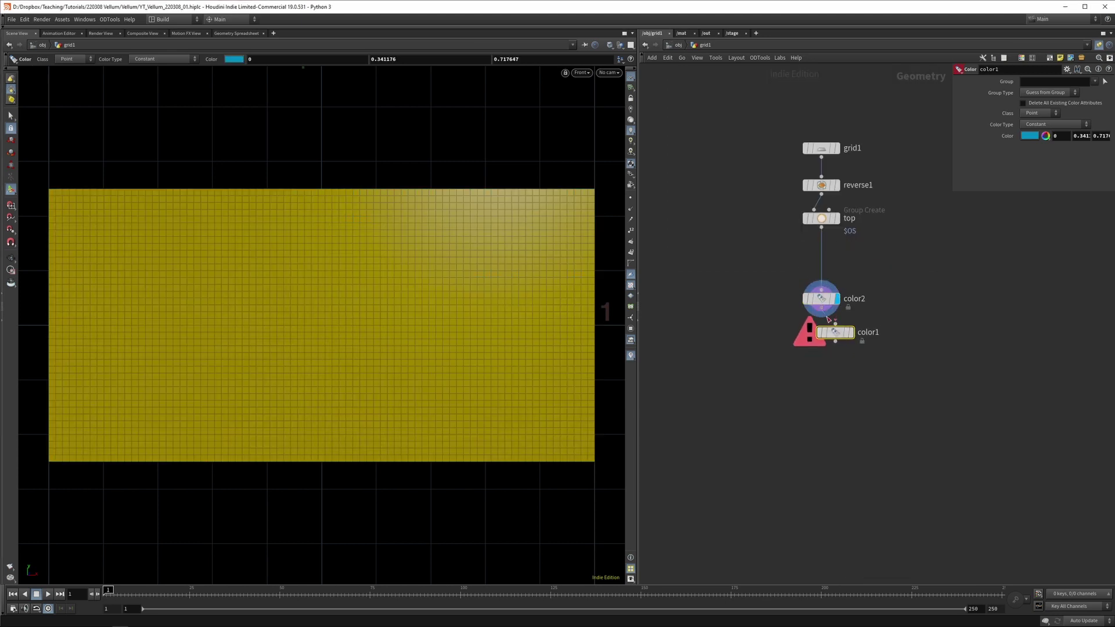
left_click_drag(793, 127, 867, 343)
key("l")
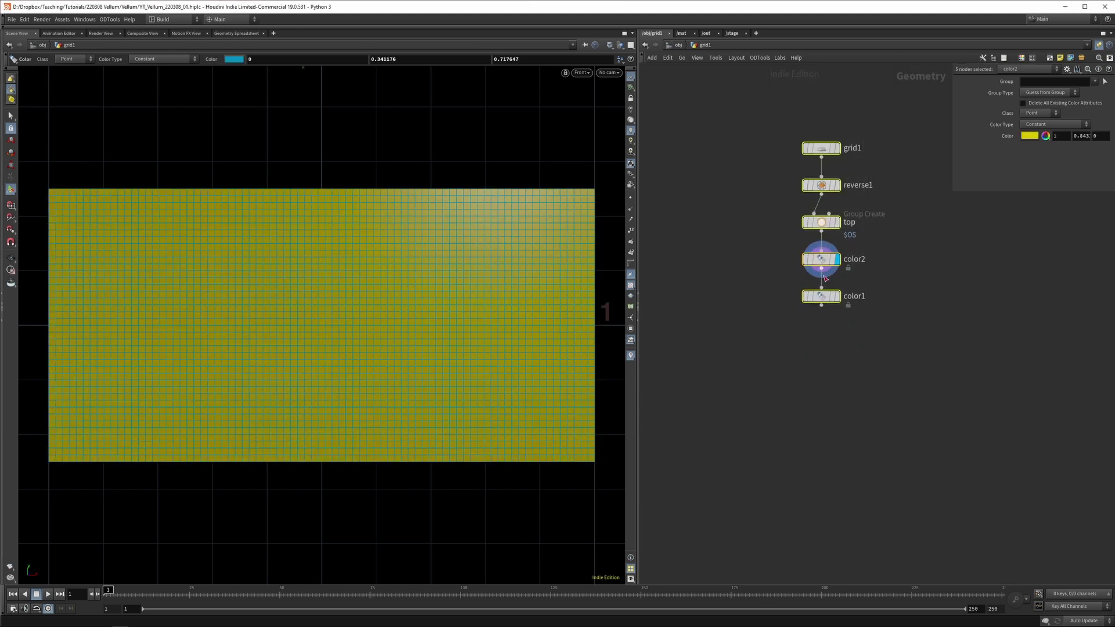
- Display the blue Color node and restrict it to the top group
left_click_drag(775, 289, 843, 318)
left_click(837, 297)
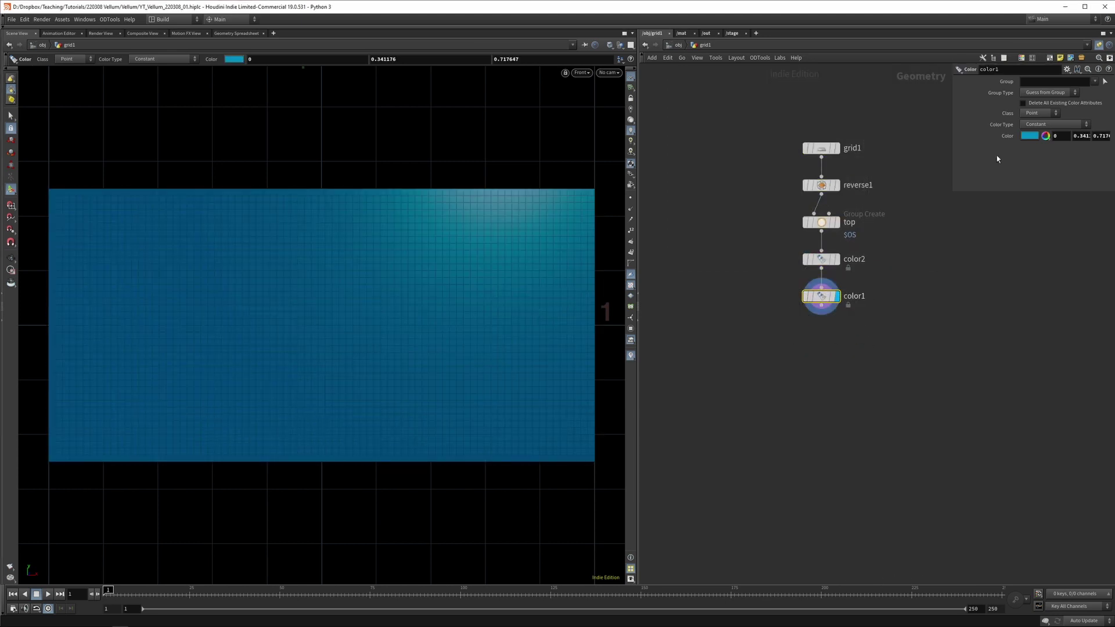
left_click(1093, 81)
left_click(1100, 92)
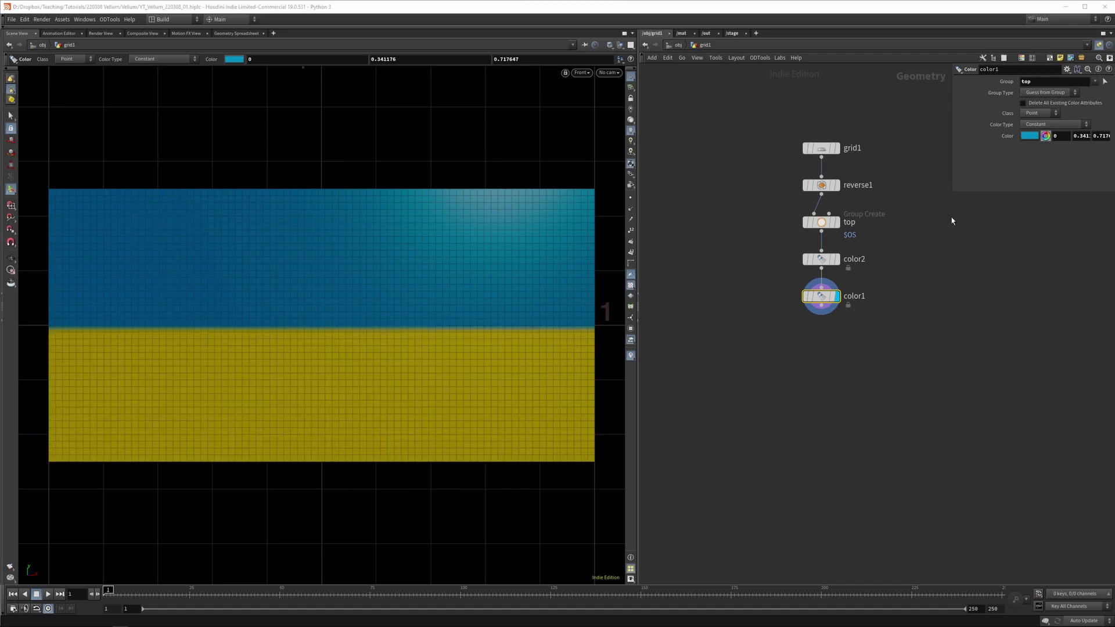
- Set the class of both Color nodes to Primitive
left_click_drag(757, 255, 897, 292)
left_click(1038, 112)
left_click(1036, 137)
- Try the Point class on both Color nodes to compare the color boundary, and undo the change
scroll(567, 341, "up", 5)
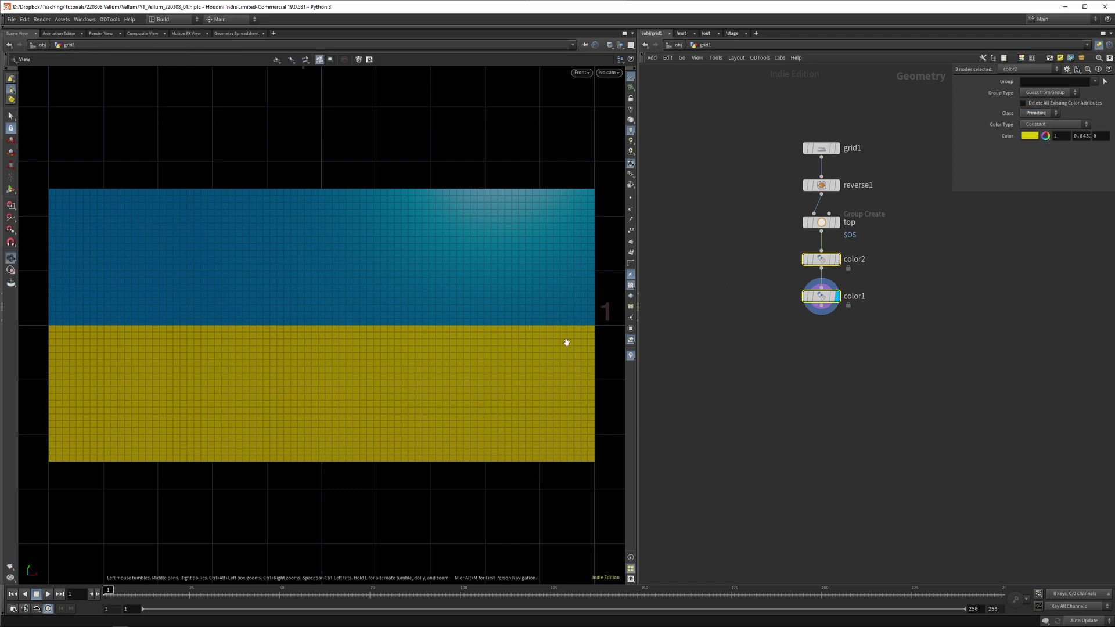
left_click(1036, 114)
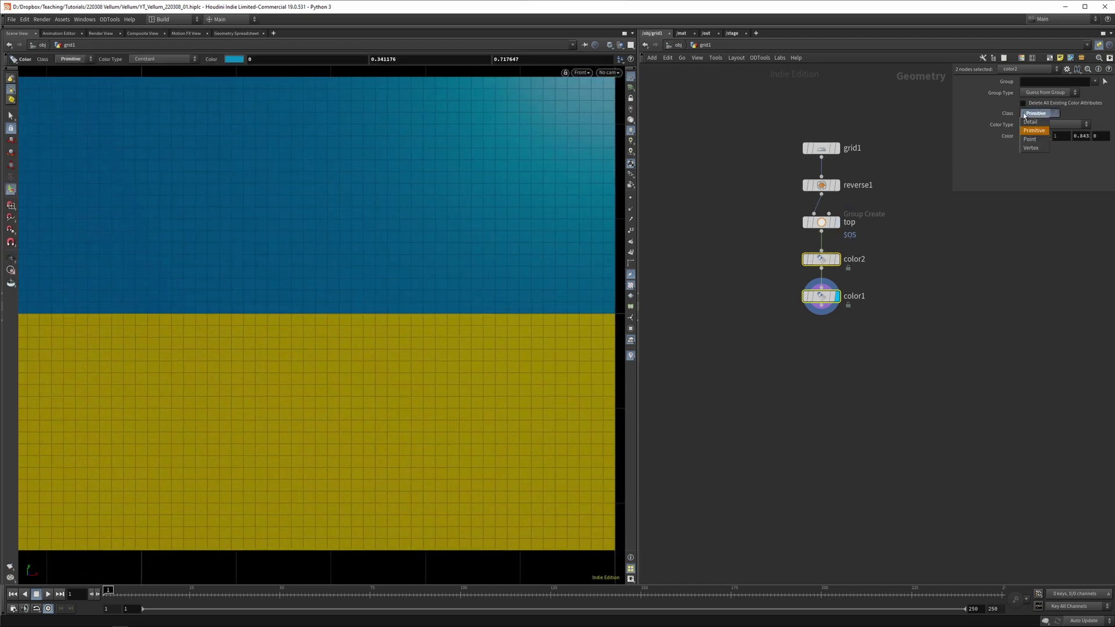
left_click(1030, 139)
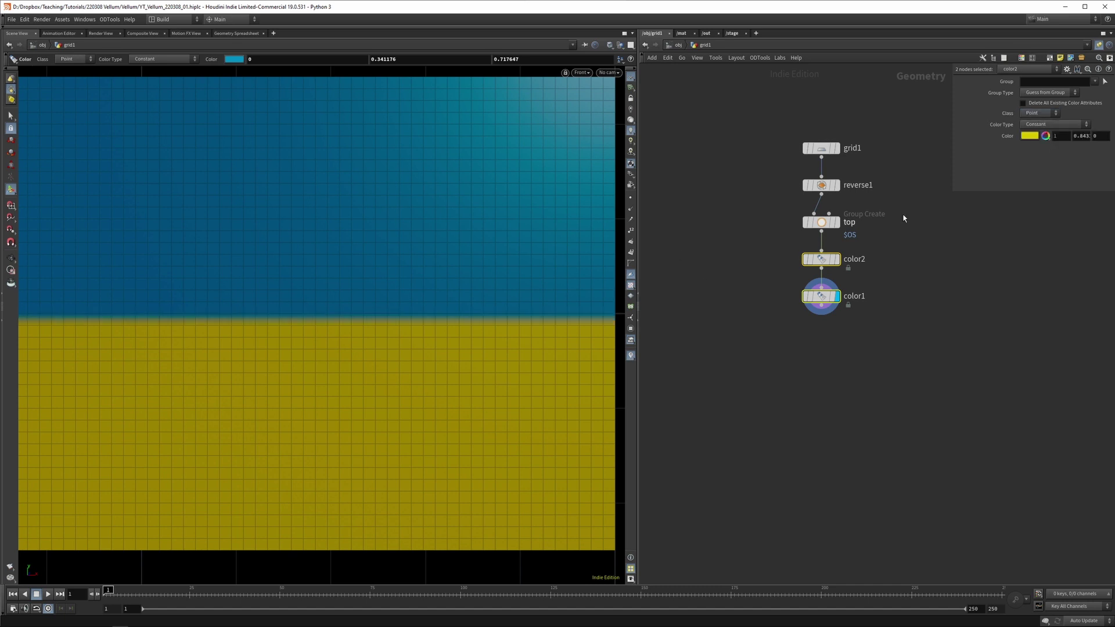
key("ctrl+z")
key("h")
- Add a Primitive Wrangle node beside color2, branching from the top group node
key("Tab")
type("prim")
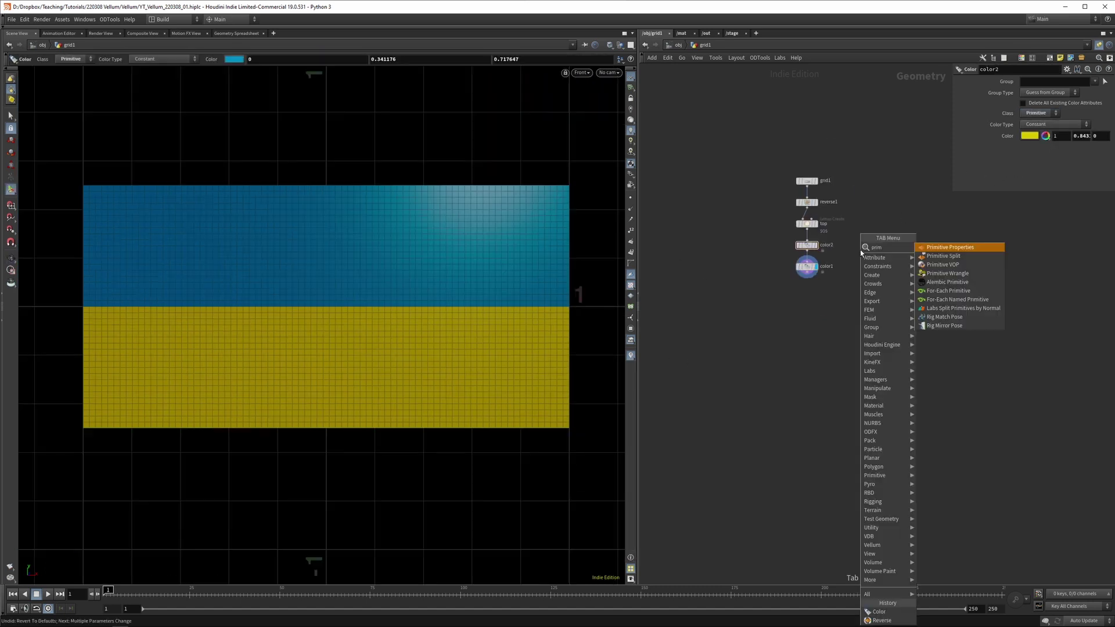
key("Return")
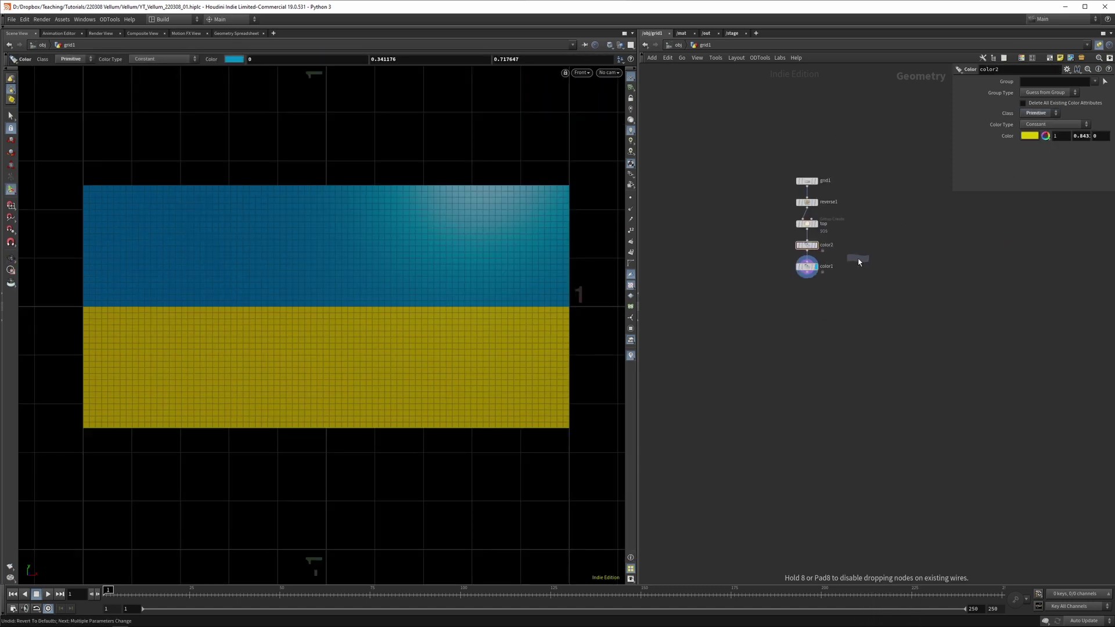
left_click(856, 245)
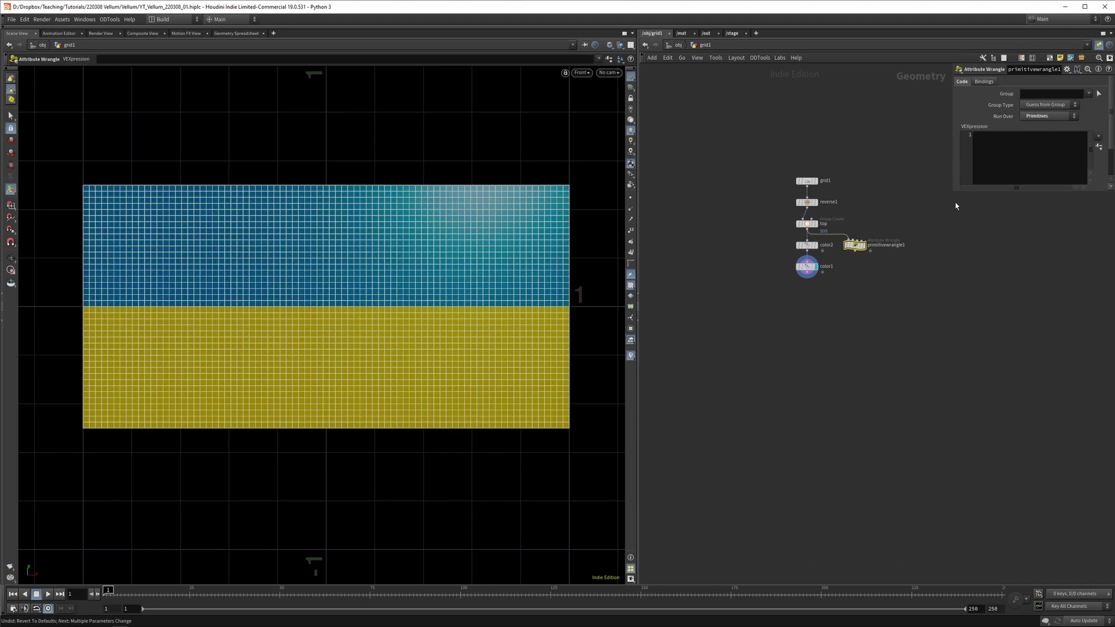
- Write a VEX condition in the wrangle, if(@P.y<0), that sets v@Cd to chv("lowerColour")
left_click(987, 183)
type("if(")
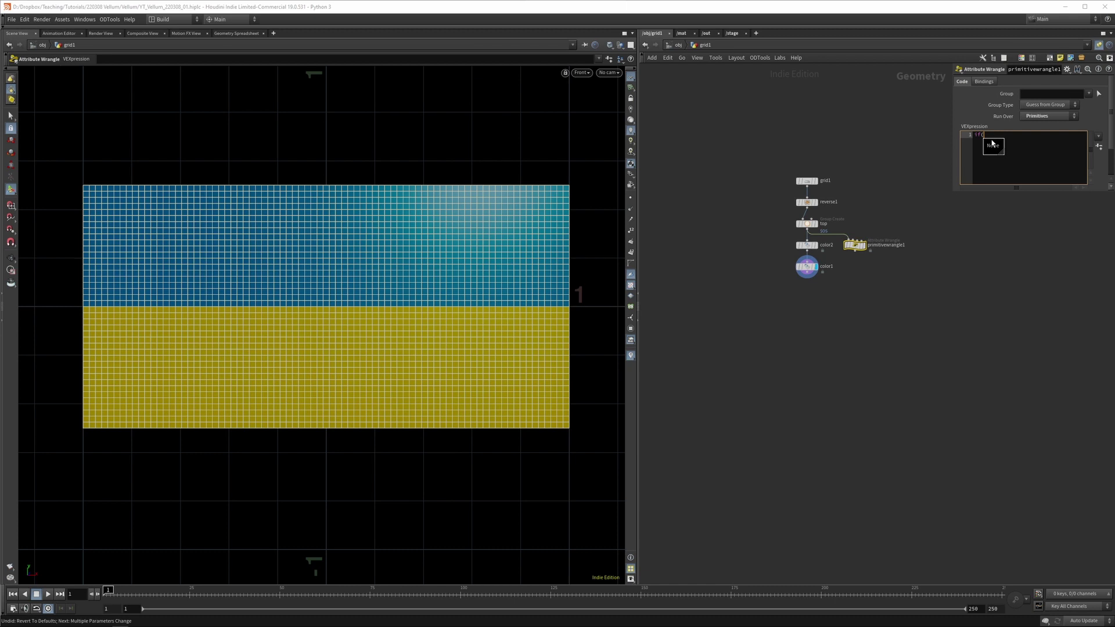
type("@P.y)<0){")
key("Return")
key("Return")
key("Up")
type("c")
key("BackSpace")
type("v@Cd = chv(\"")
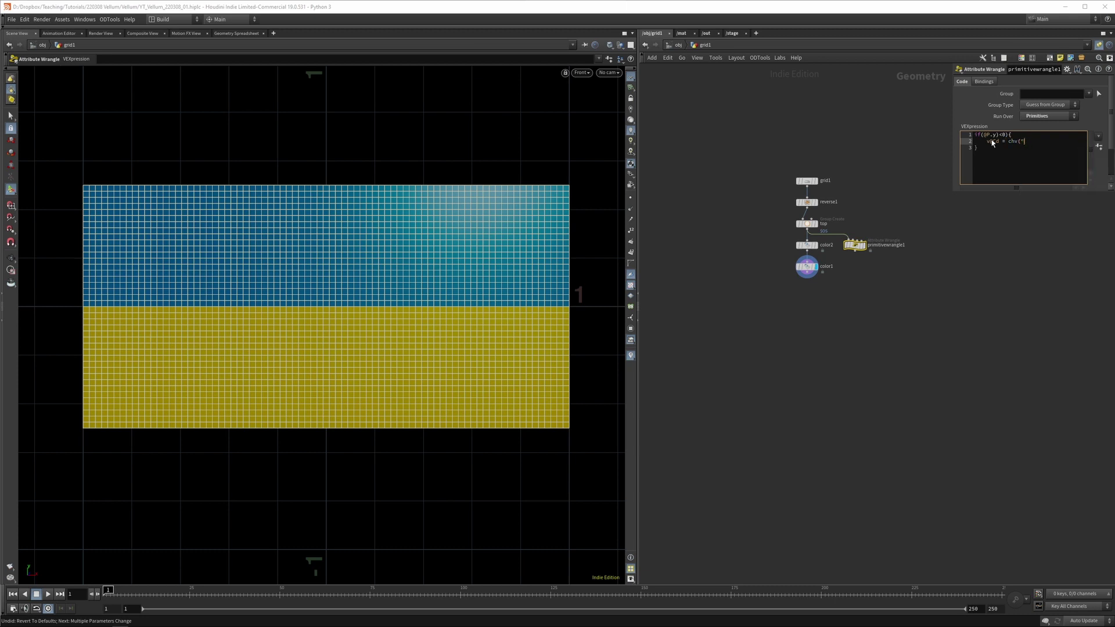
type("lowerColour\");")
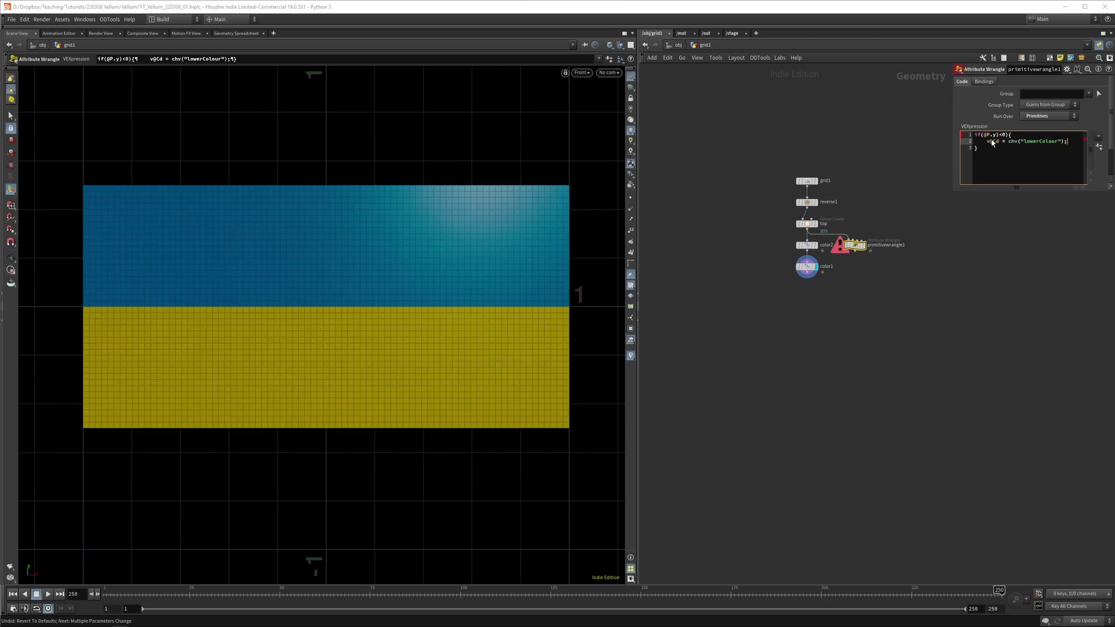
left_click(1001, 135)
key("BackSpace")
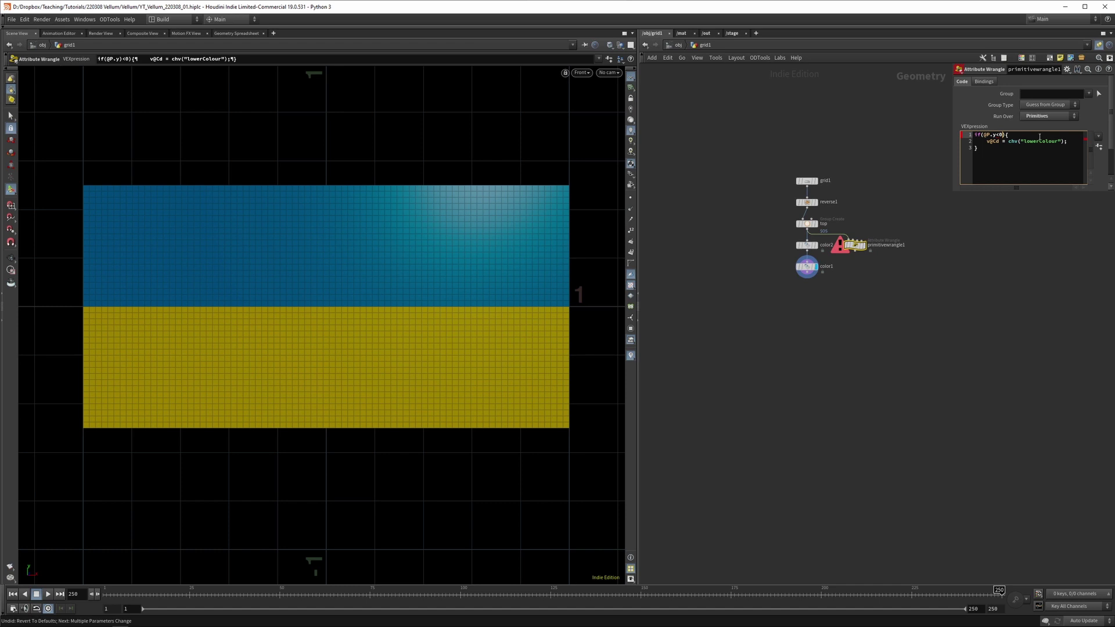
- Add an else branch to the wrangle code that sets v@Cd = chv("upperColour")
left_click(1024, 159)
type("else {")
key("Return")
key("Return")
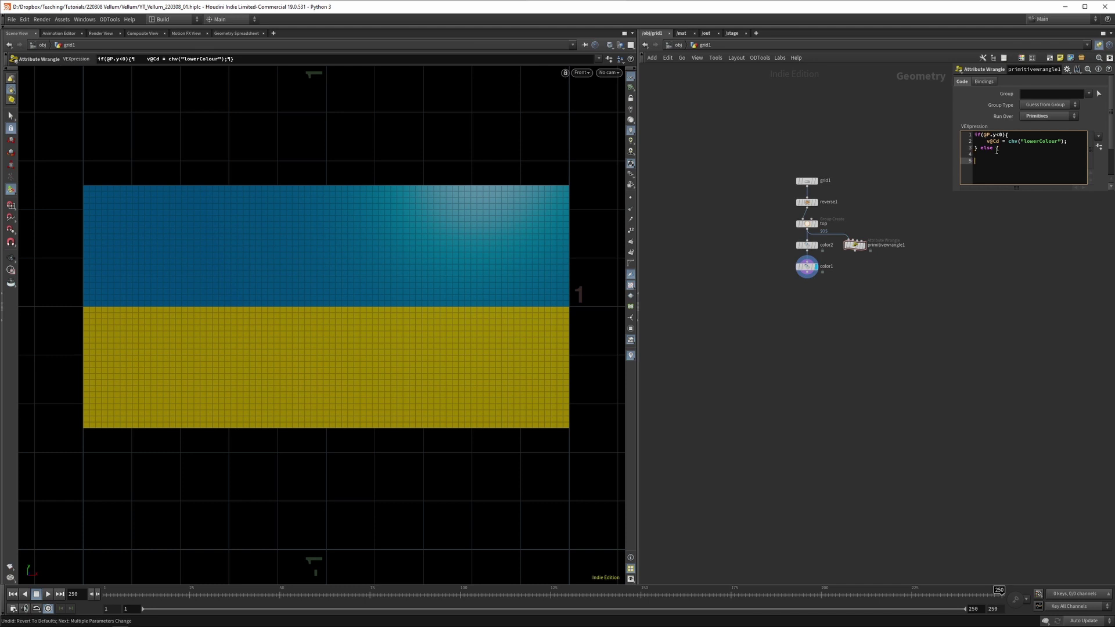
left_click(996, 152)
type("v")
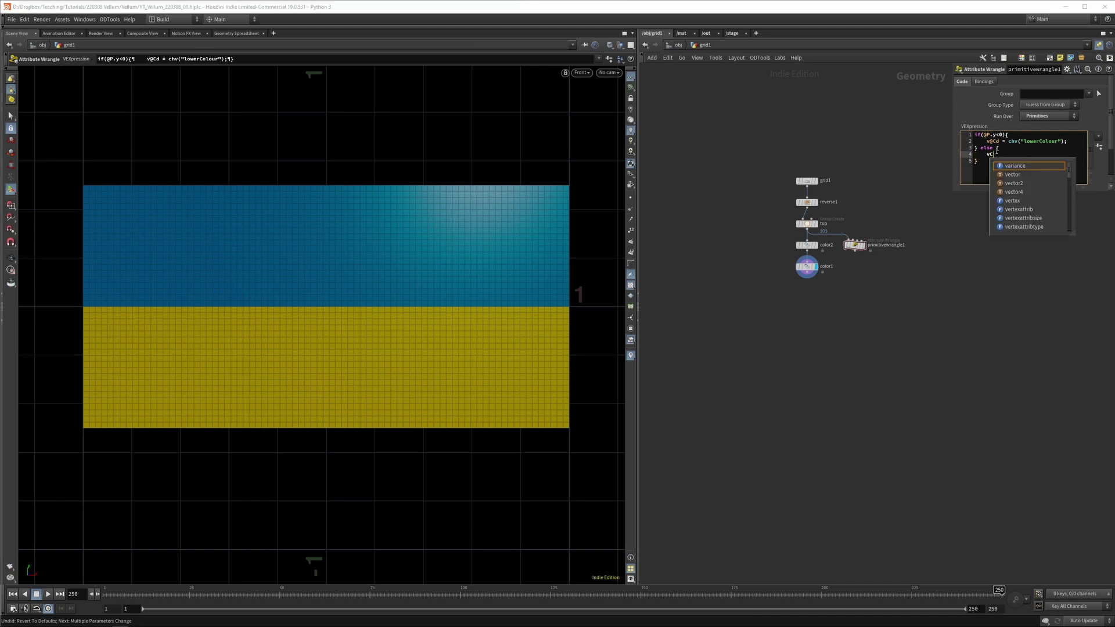
type("@")
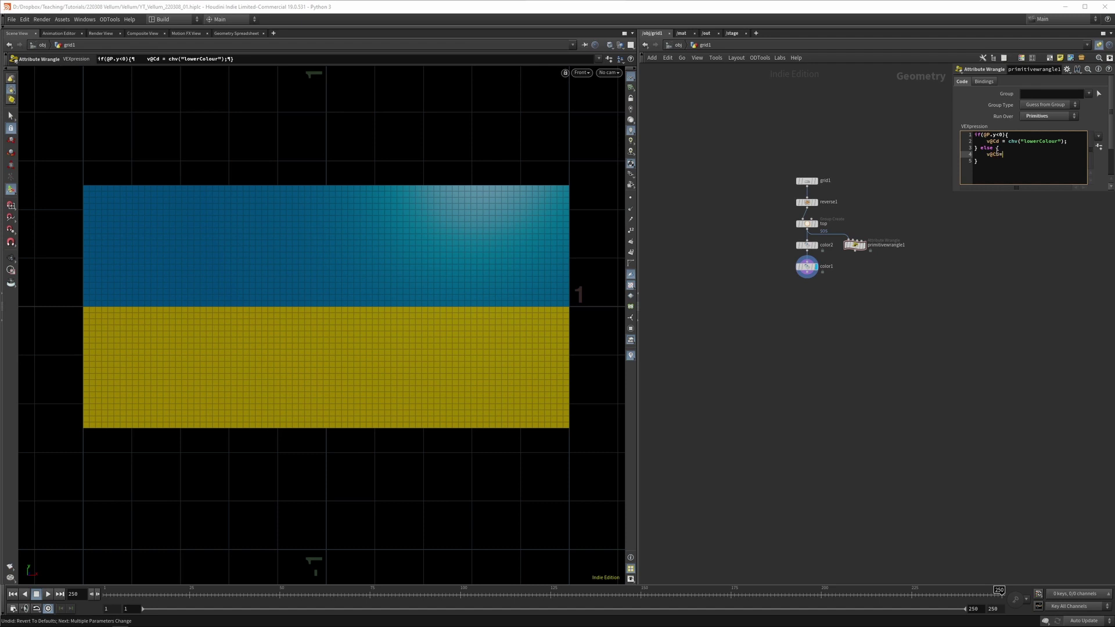
type("Cd = chv(\"upperColour\");")
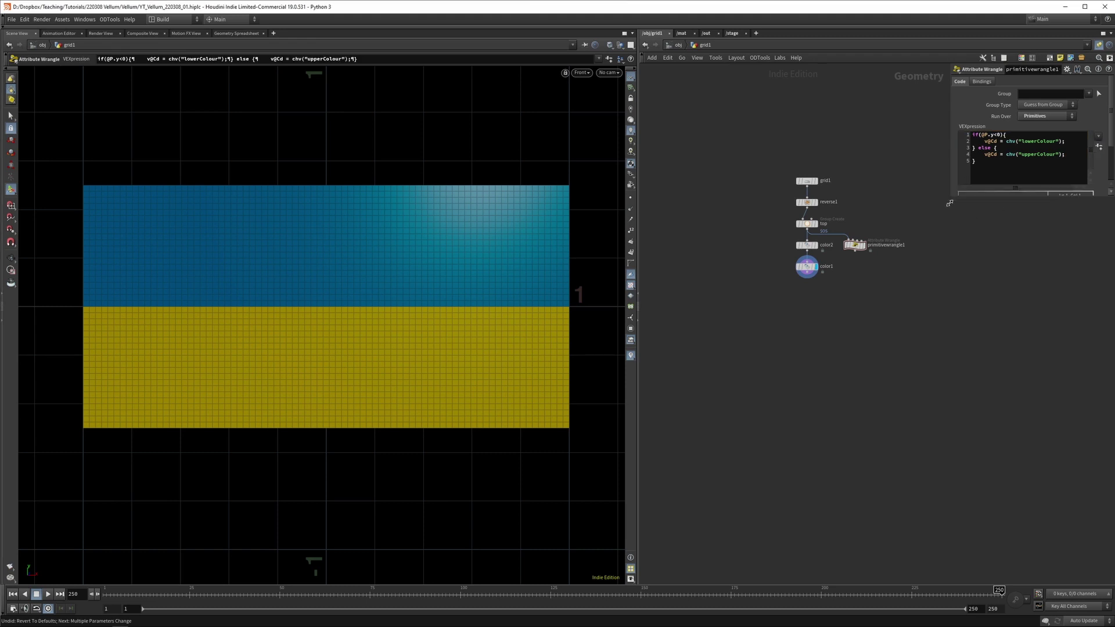
- Change the type of the wrangle's lowerColour and upperColour parameters to Color in its parameter interface
left_click(1067, 69)
left_click(1082, 79)
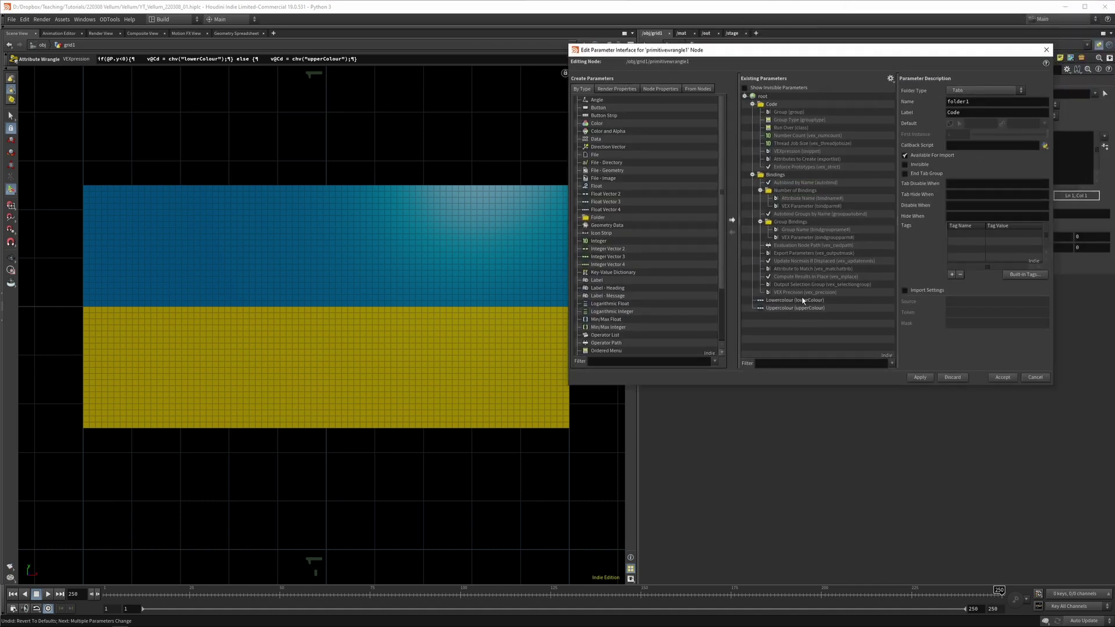
left_click(804, 301)
left_click(802, 308, "shift")
left_click(973, 124)
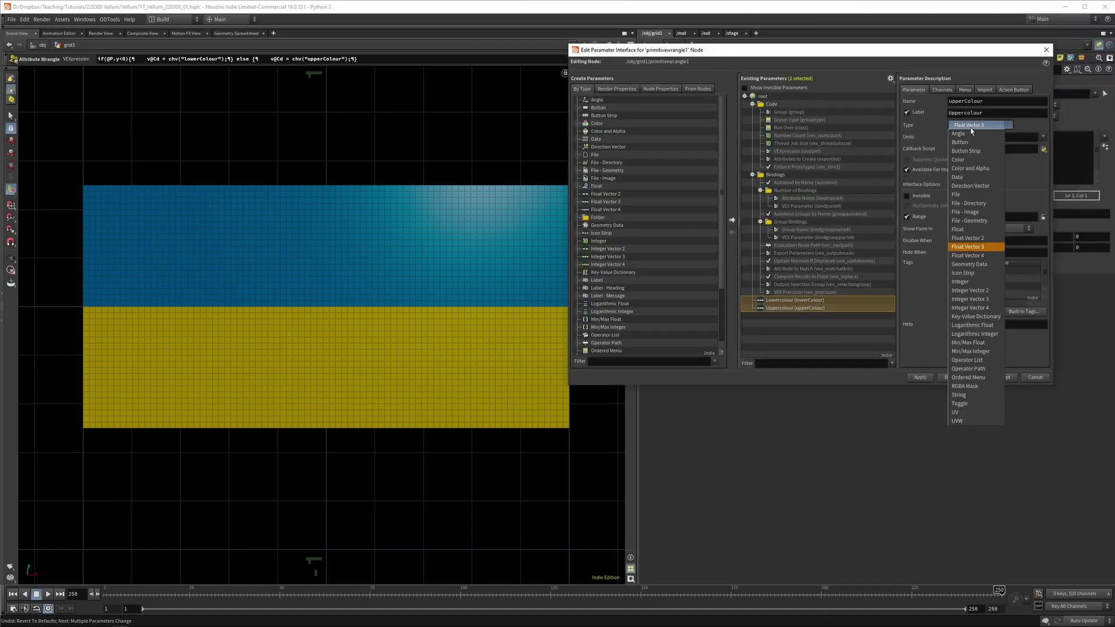
left_click(974, 161)
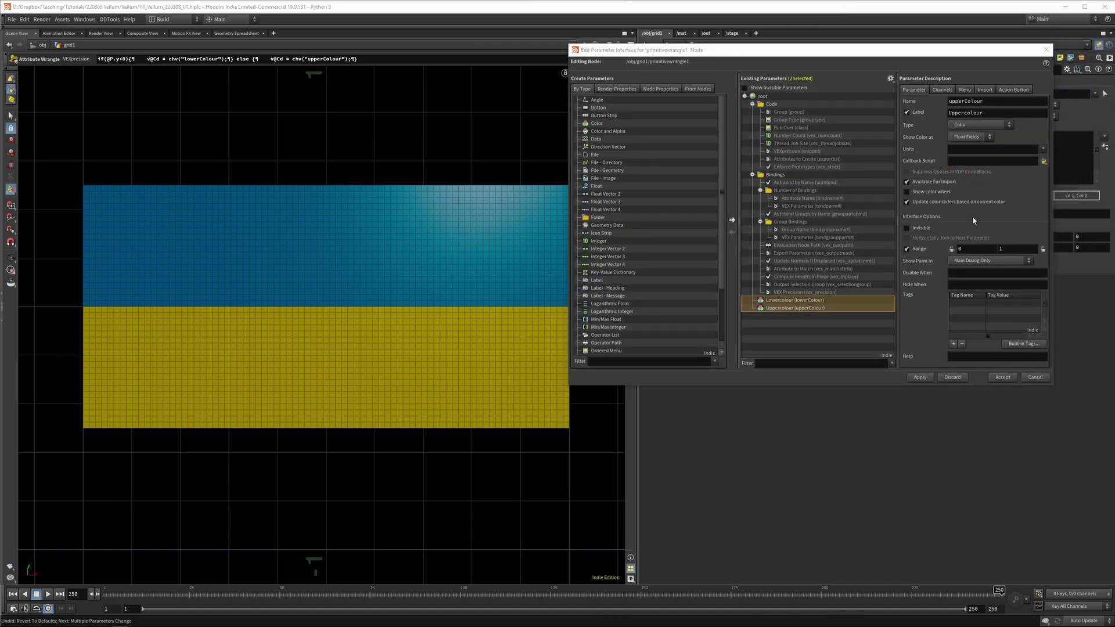
left_click(1000, 378)
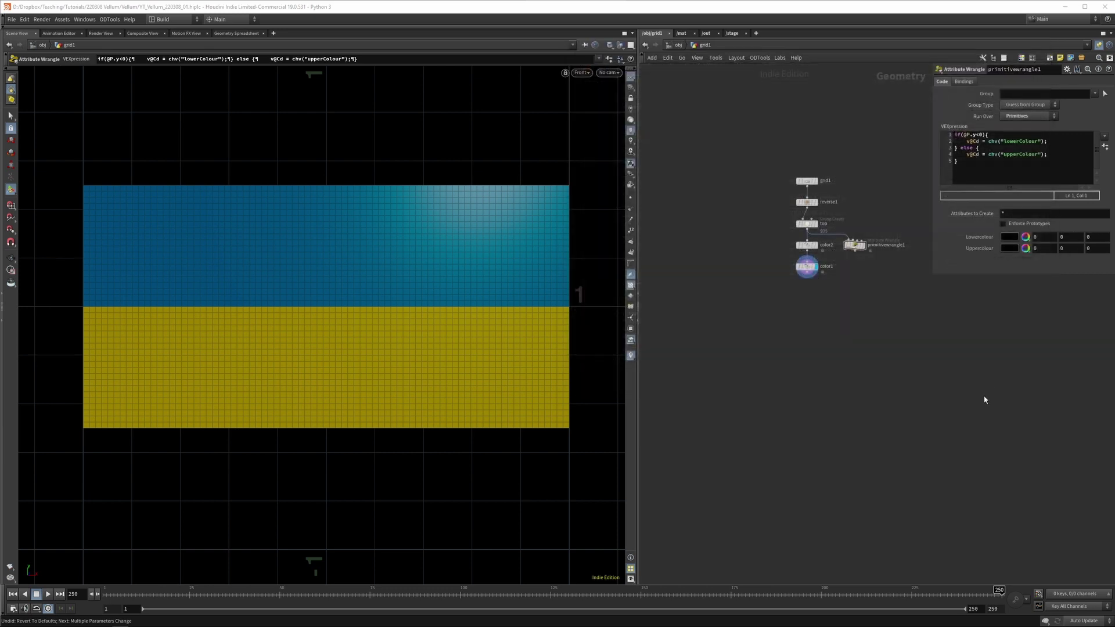
- Copy the yellow (1, 0.843137, 0) from the color2 node into the wrangle's Lowercolour parameter
left_click(807, 245)
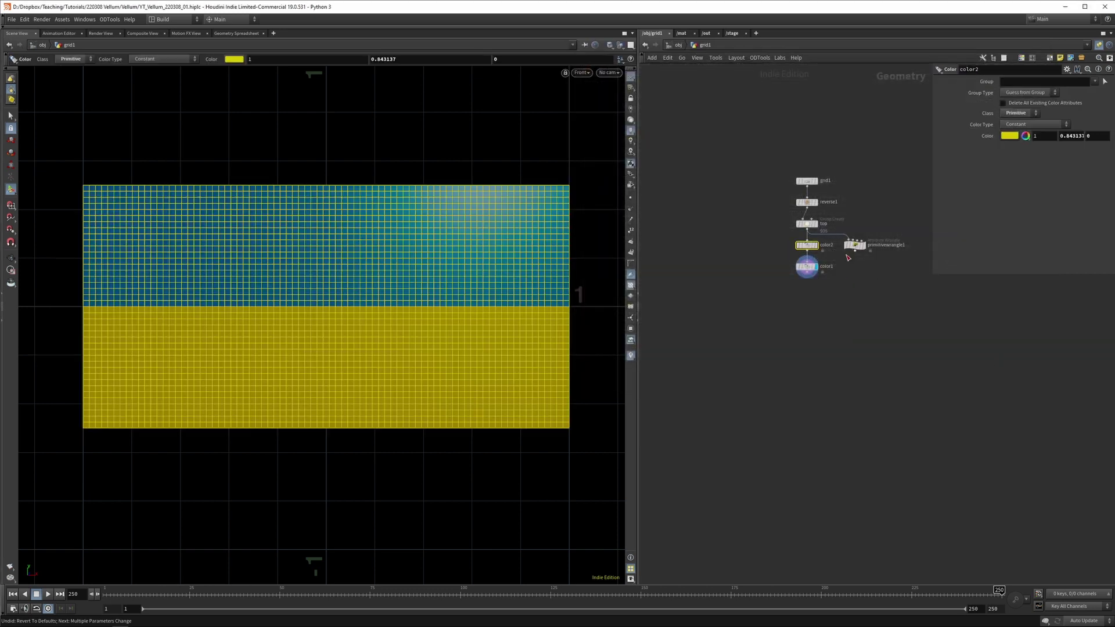
left_click(1011, 137)
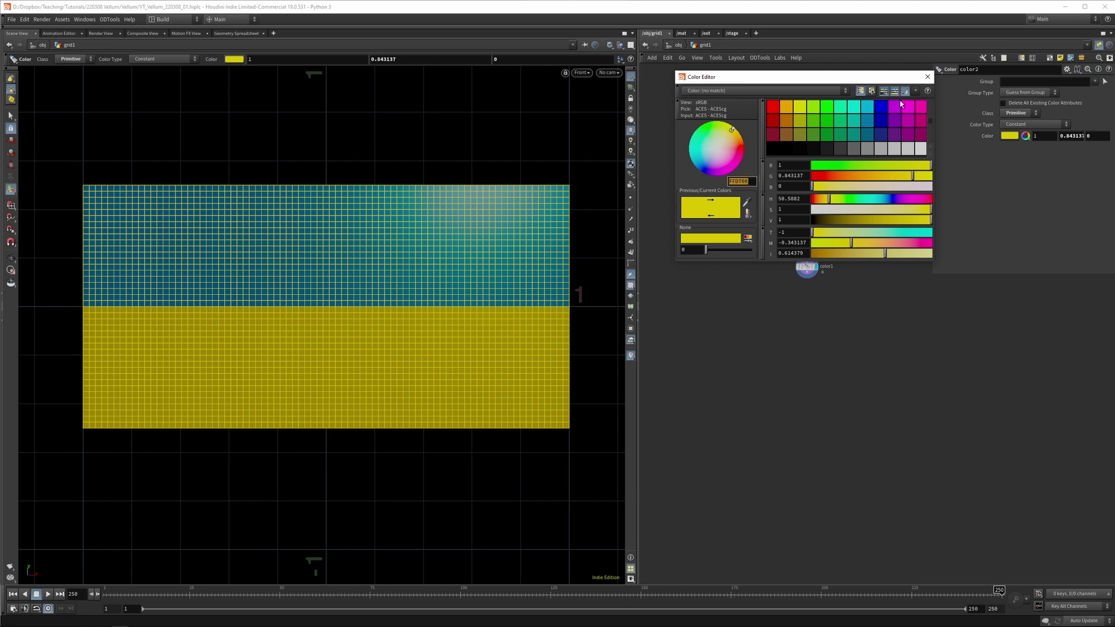
left_click(928, 77)
left_click(855, 244)
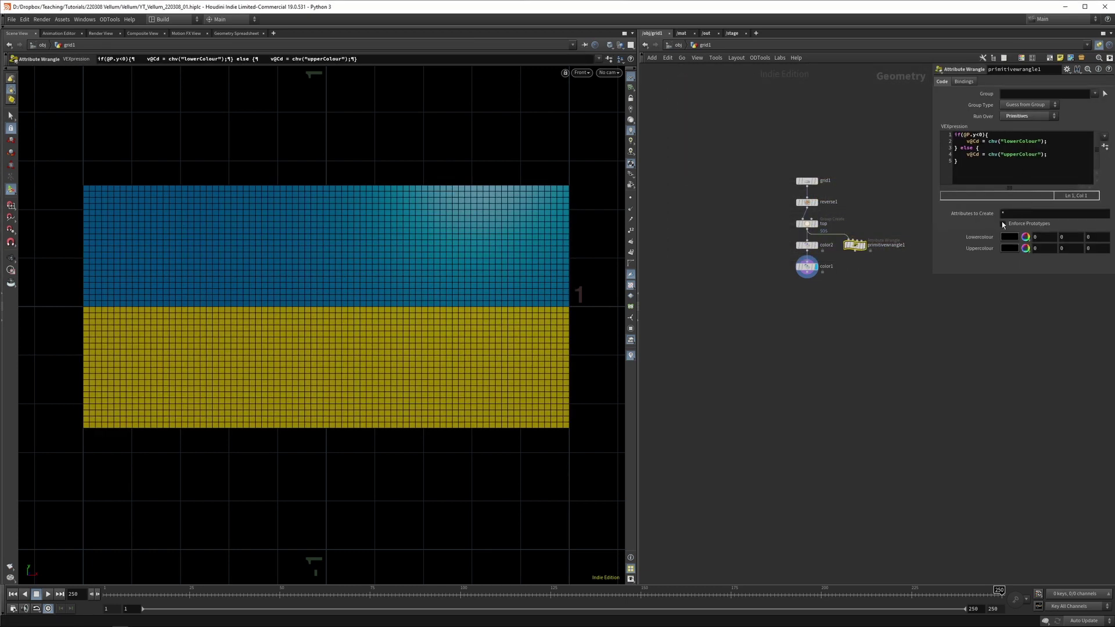
left_click(1014, 238)
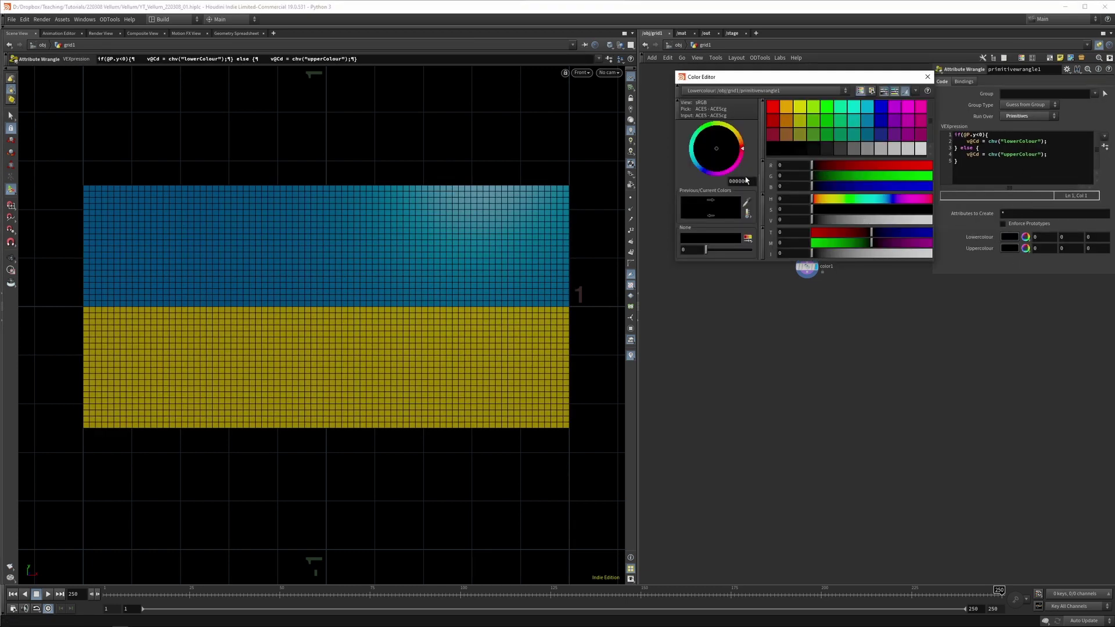
left_click(928, 77)
- Copy the blue (0, 0.341176, 0.717647) from color1 into the wrangle's Uppercolour parameter and display the wrangle
left_click(807, 266)
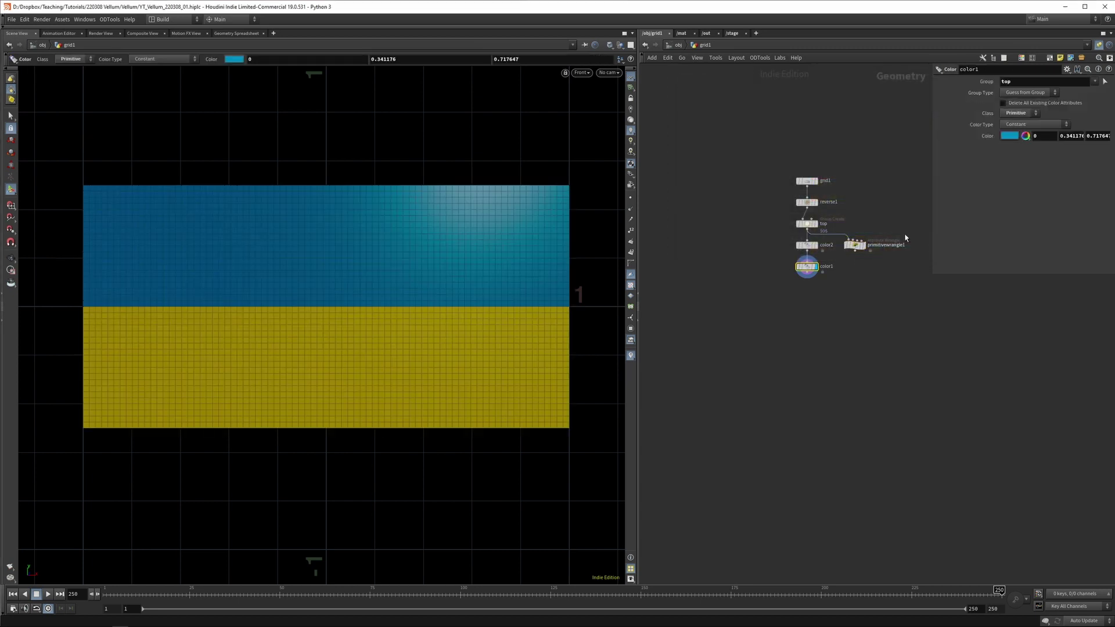
left_click(1008, 137)
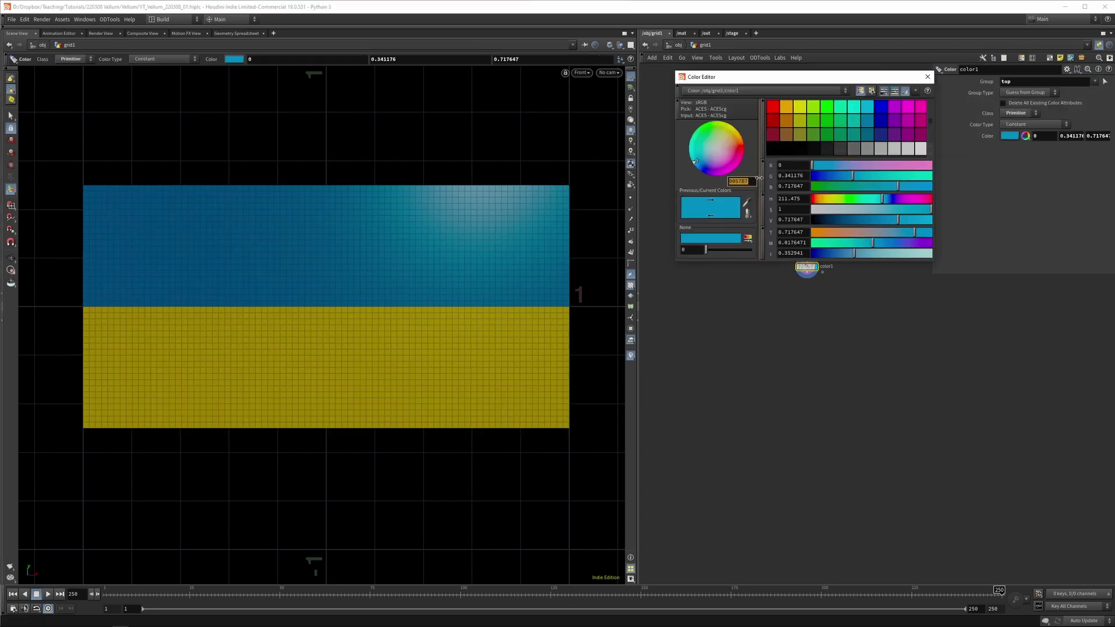
left_click(928, 77)
left_click(855, 244)
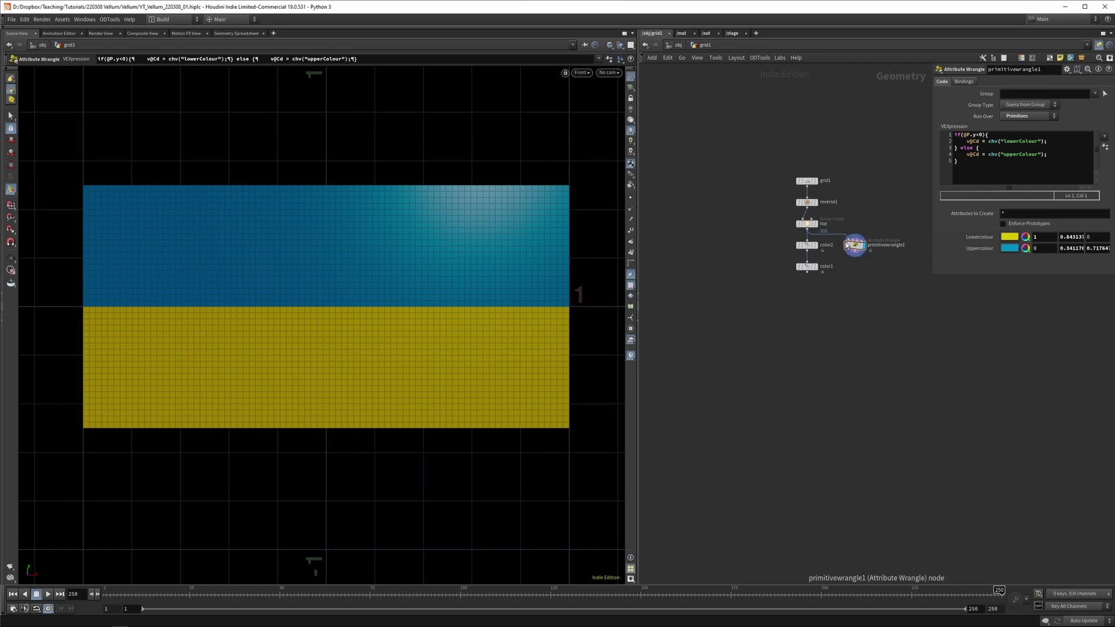
- Connect the wrangle's first input directly to reverse1 and rename the wrangle color
scroll(860, 261, "up", 4)
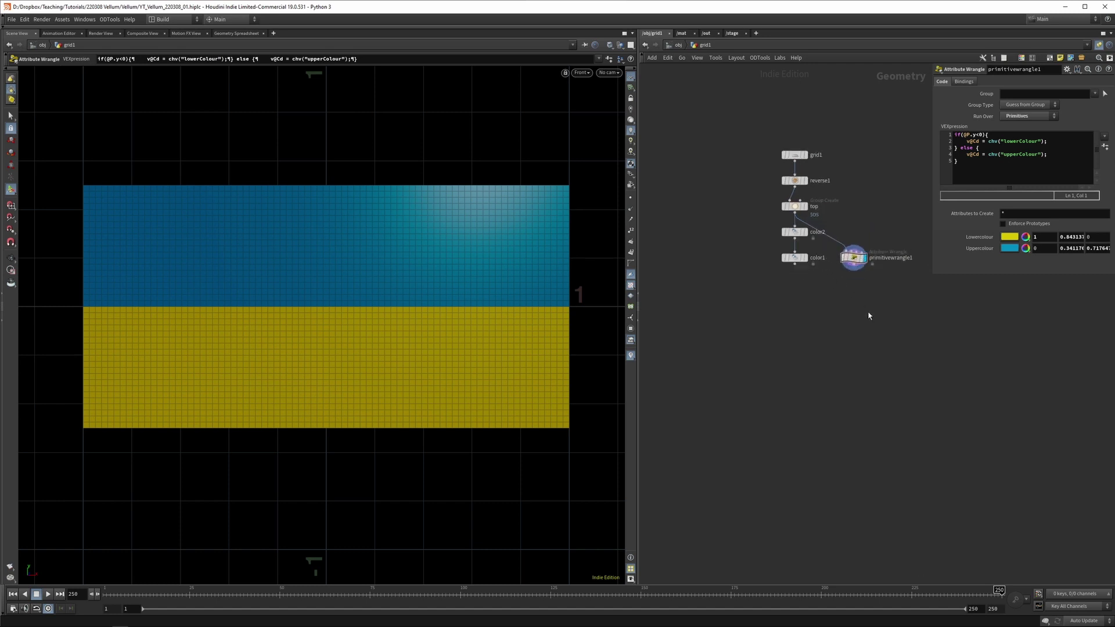
left_click(965, 159)
middle_click_drag(756, 215, 710, 216)
key("ctrl+z")
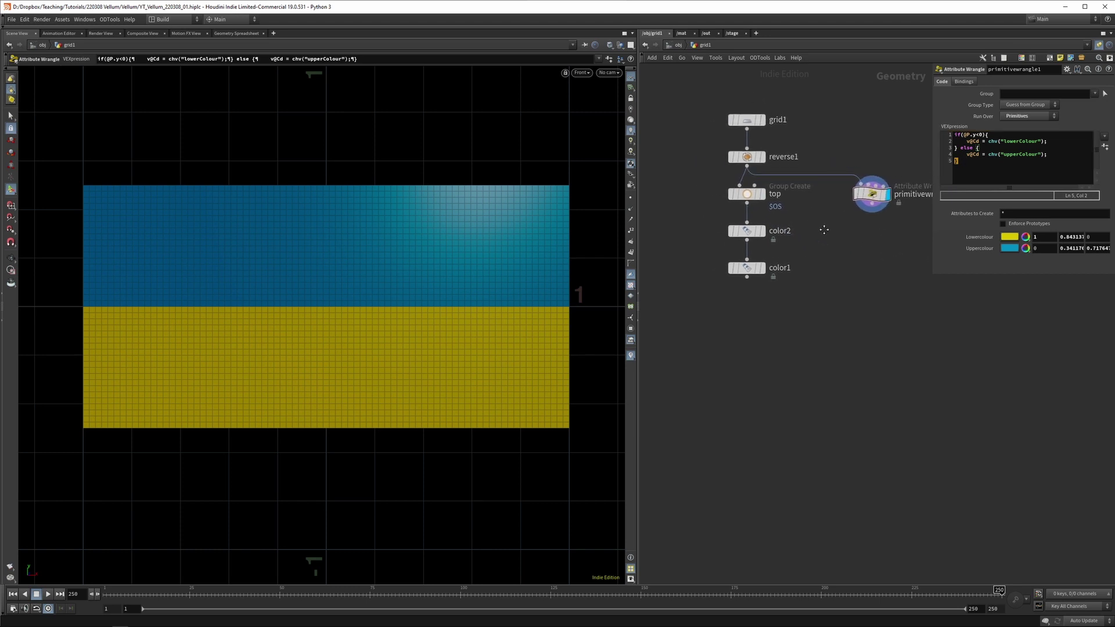
double_click(897, 184)
type("color")
key("Return")
- Delete the top, color2 and color1 nodes, and lay out the remaining nodes
middle_click_drag(816, 234, 844, 246)
left_click_drag(682, 168, 765, 281)
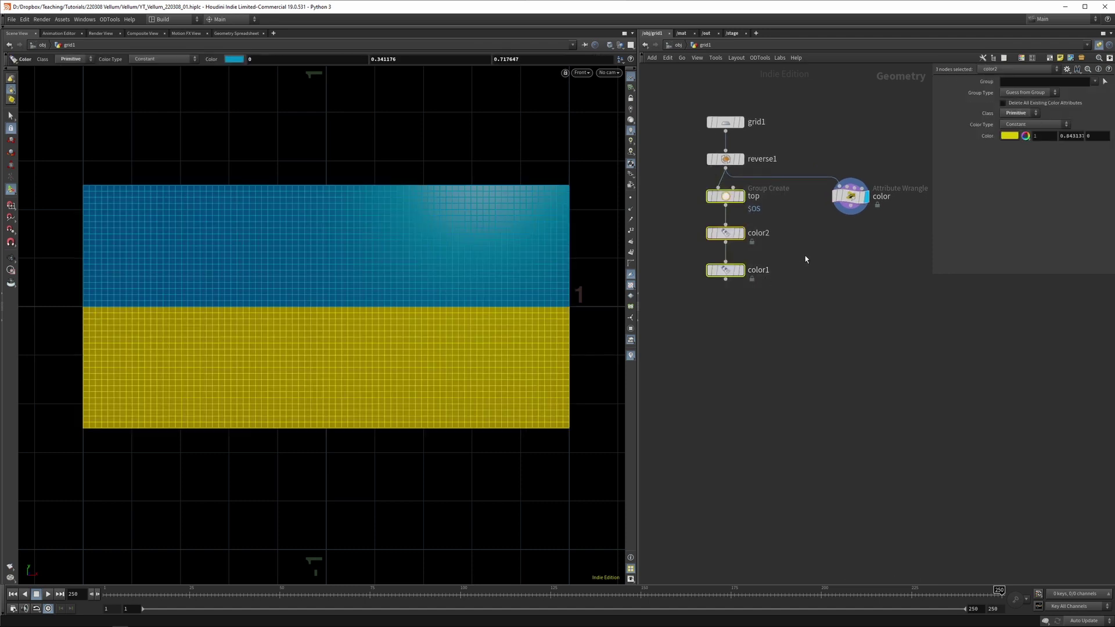
middle_click_drag(786, 213, 837, 240)
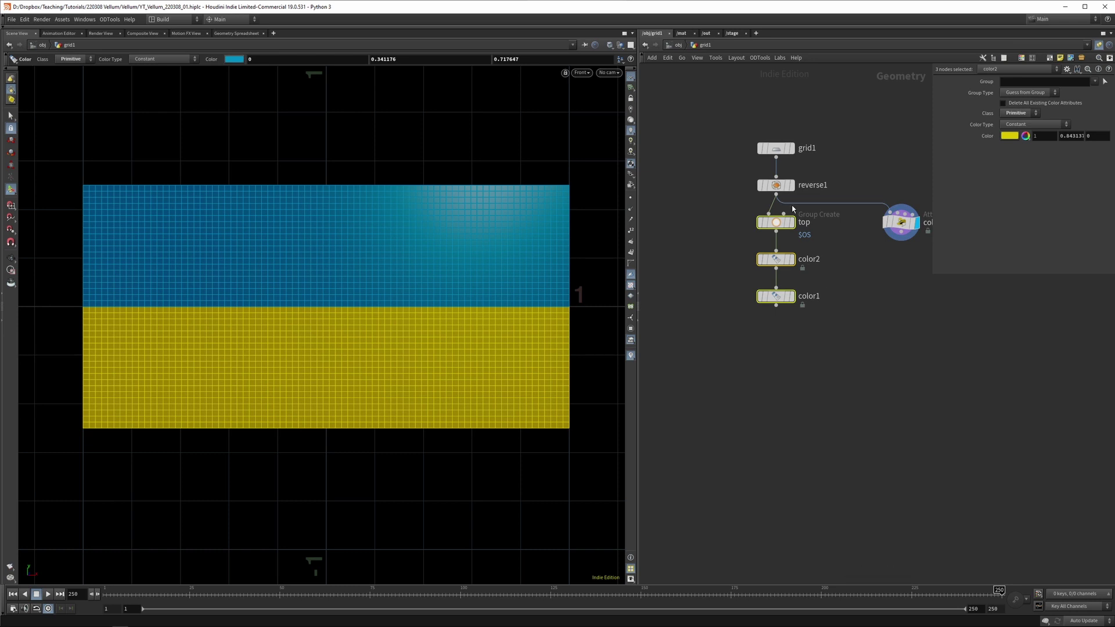
key("Delete")
left_click_drag(711, 106, 888, 243)
key("l")
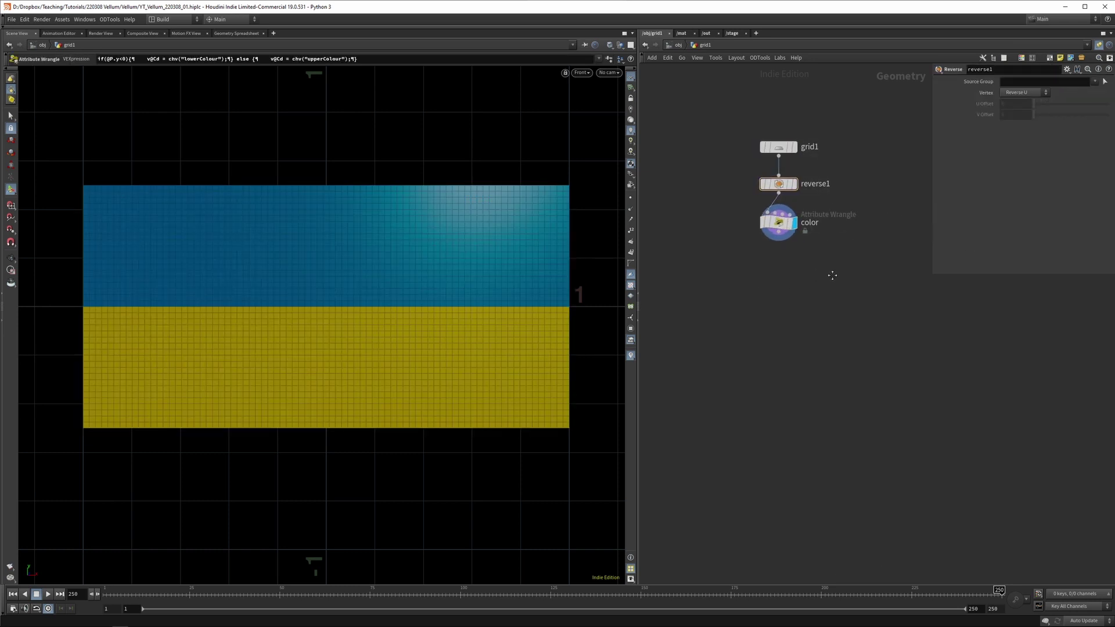
- Add a Null node below the color wrangle and name it IN_FLAG
left_click(763, 207)
key("Tab")
type("null")
key("Return")
left_click(772, 247)
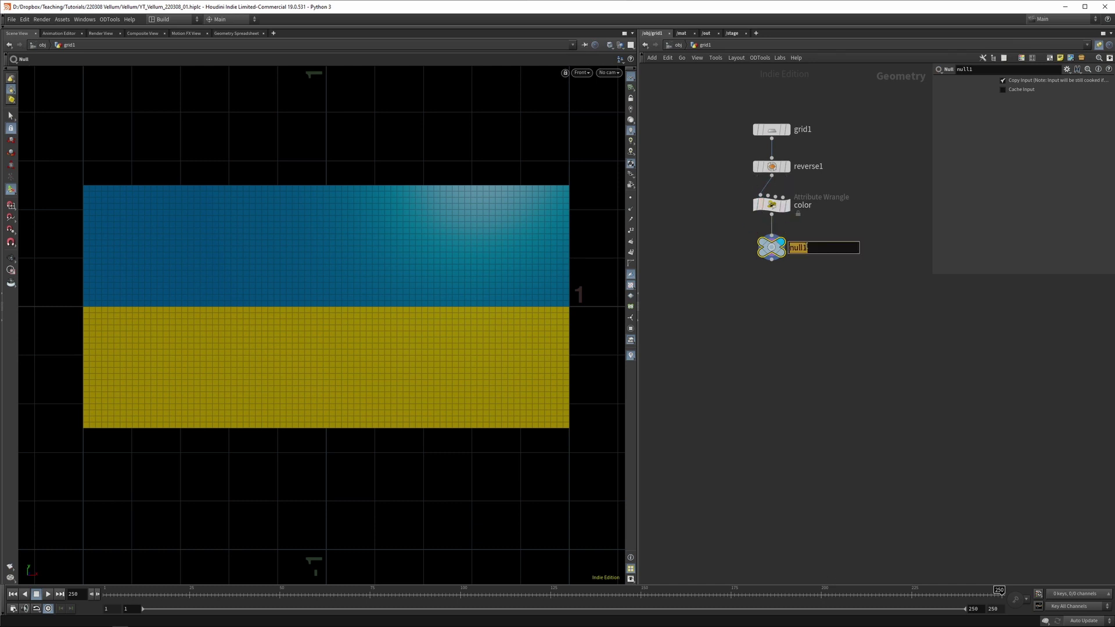
type("IN_FLAG")
key("Return")
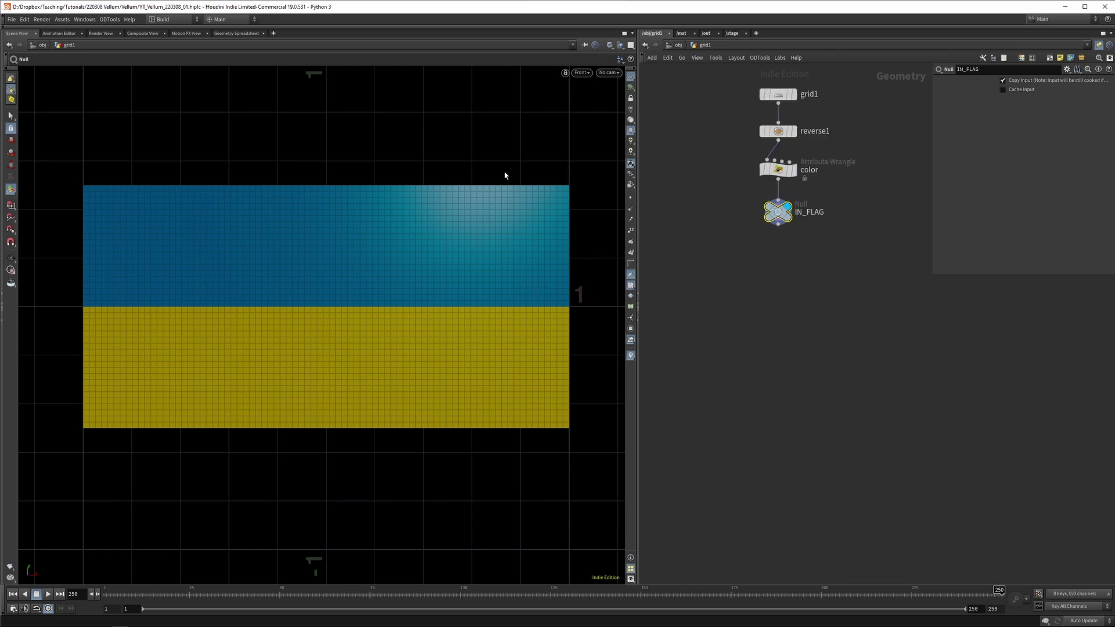
- Add a Vellum Configure Cloth node below IN_FLAG and display it
key("Escape")
key("space+1")
left_click_drag(416, 299, 532, 324)
key("Tab")
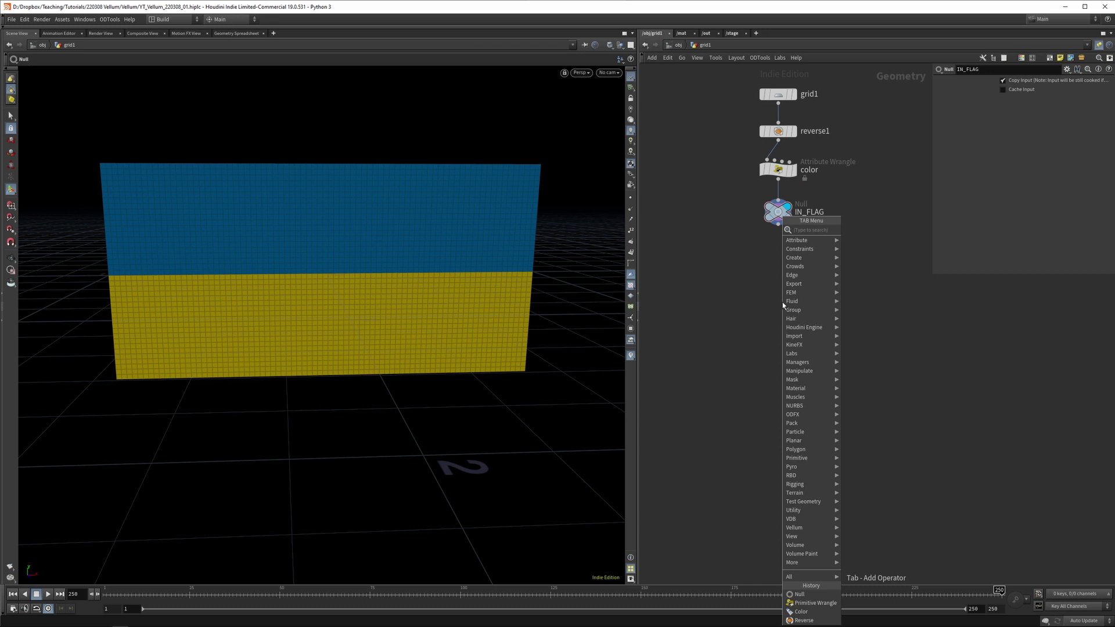
type("cloth")
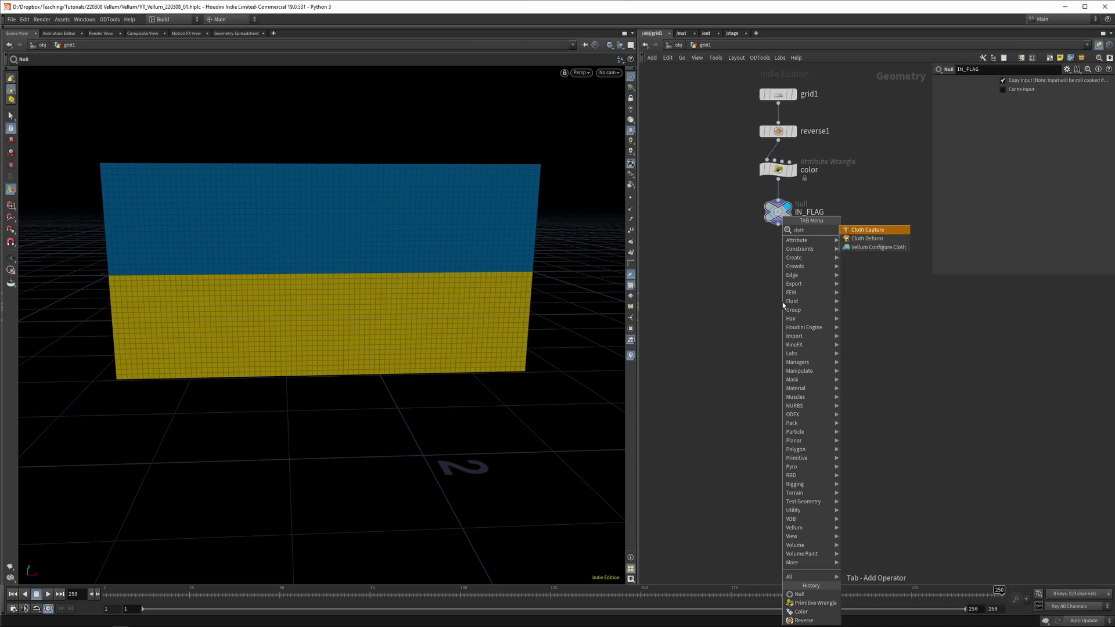
key("Down")
key("Down")
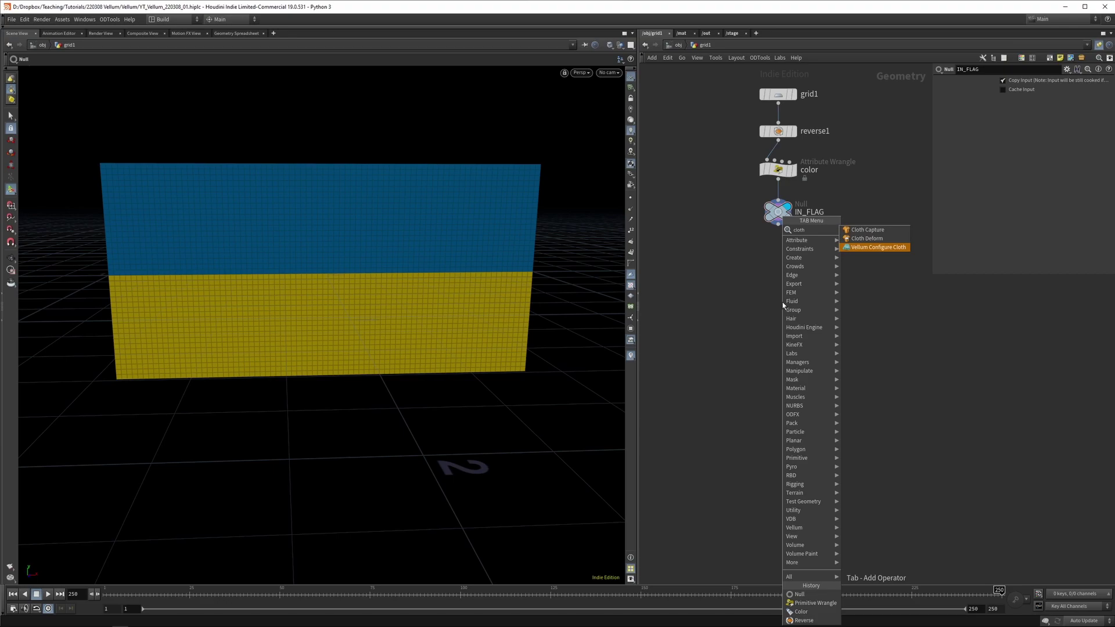
key("Return")
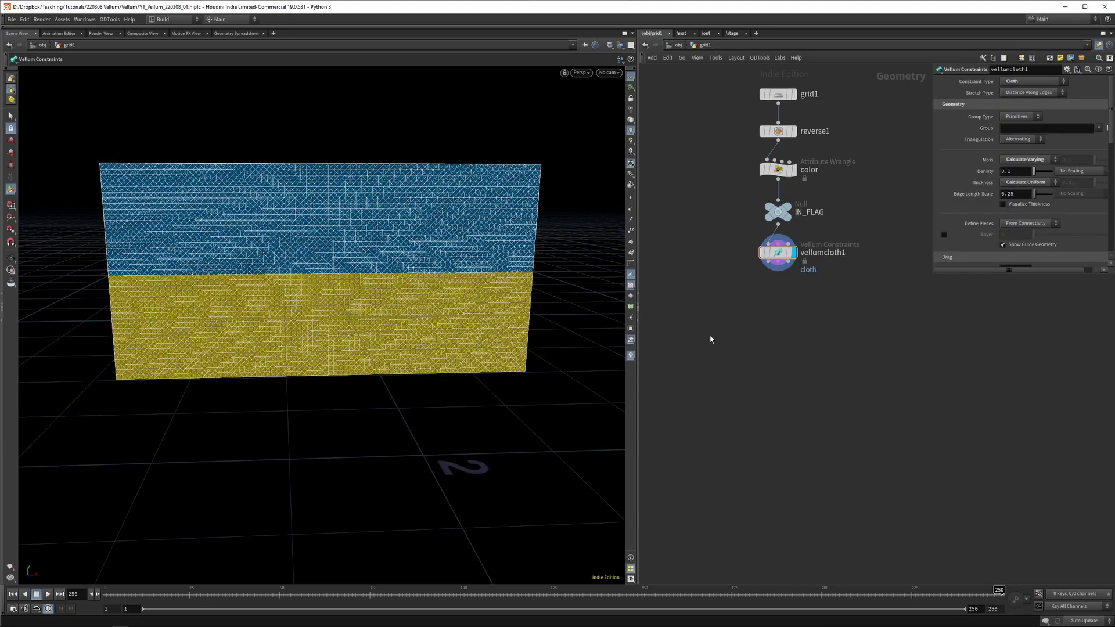
- Add a Vellum Solver node below vellumcloth1, display it and return to the first frame
key("Escape")
left_click_drag(453, 326, 468, 199)
scroll(421, 250, "down", 5)
left_click_drag(408, 309, 451, 299)
key("Return")
key("Tab")
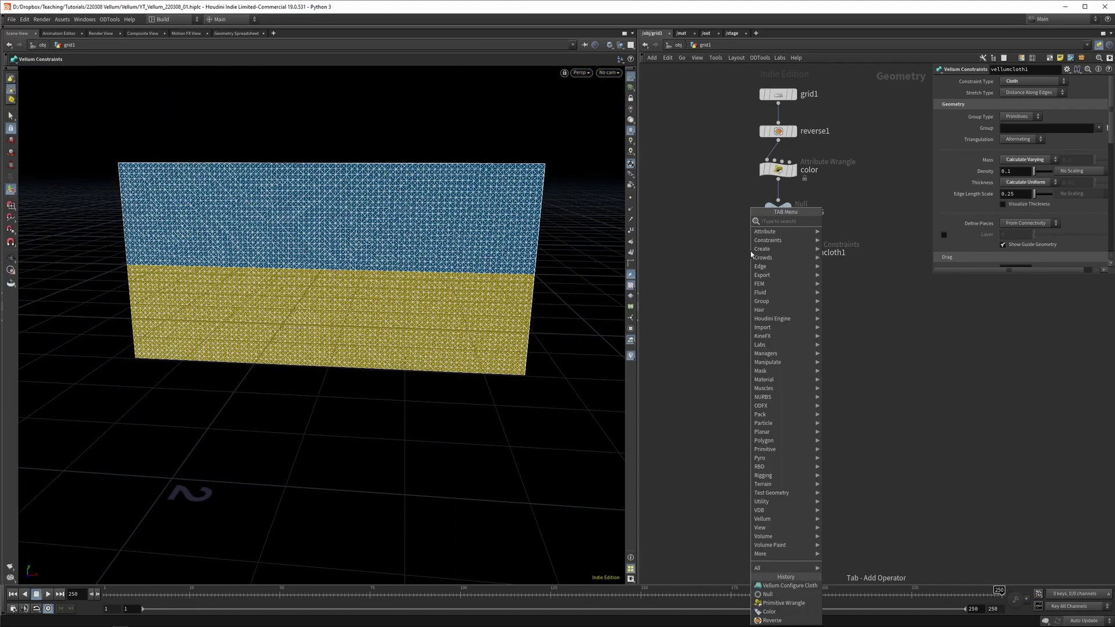
type("vellum")
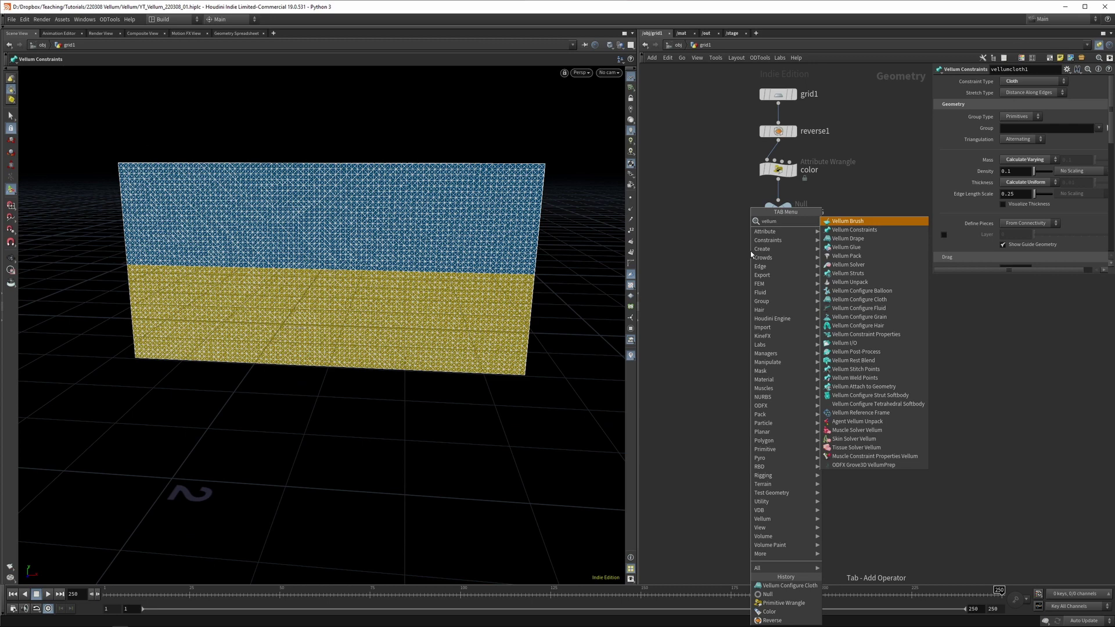
type(" cloth")
key("Return")
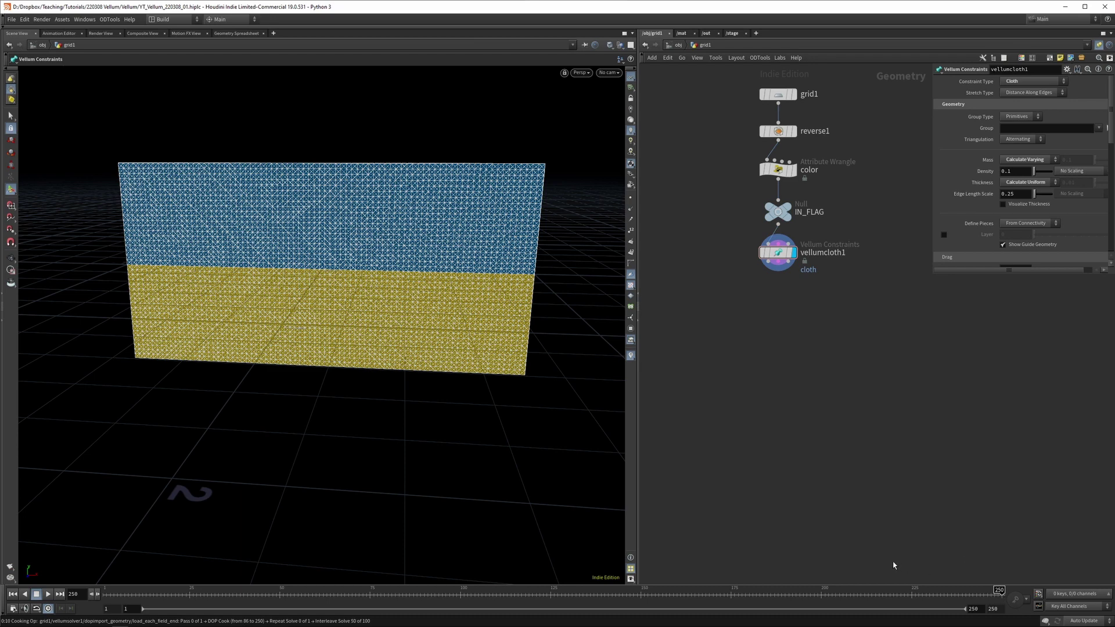
key("ctrl+z")
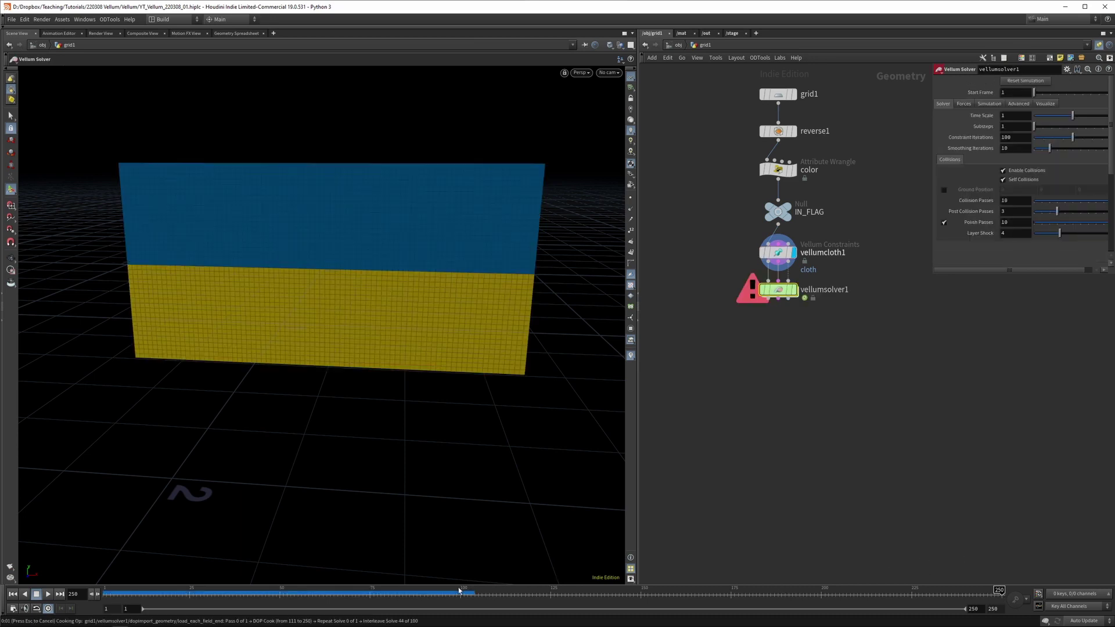
left_click(12, 595)
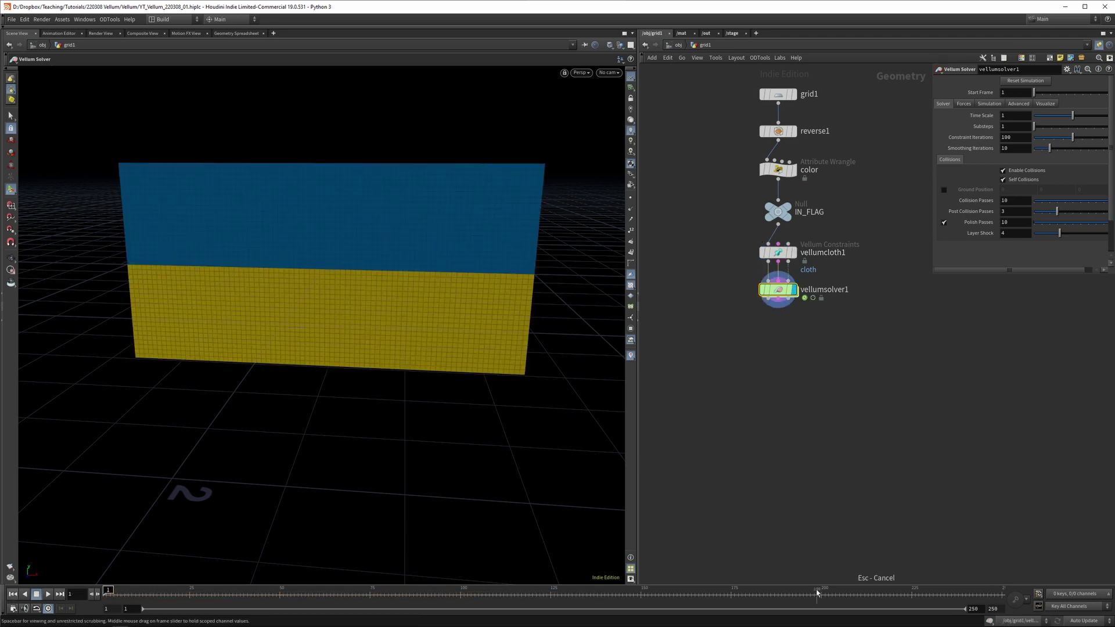
- Play the cloth simulation with default gravity and return to the first frame
left_click_drag(532, 428, 465, 413, "alt")
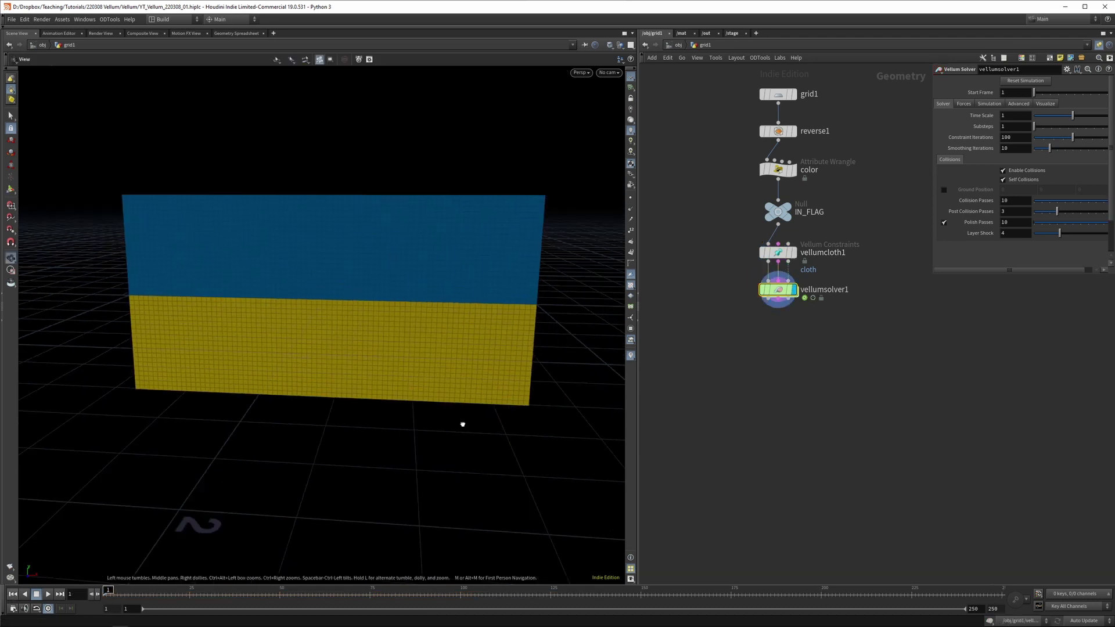
left_click(48, 594)
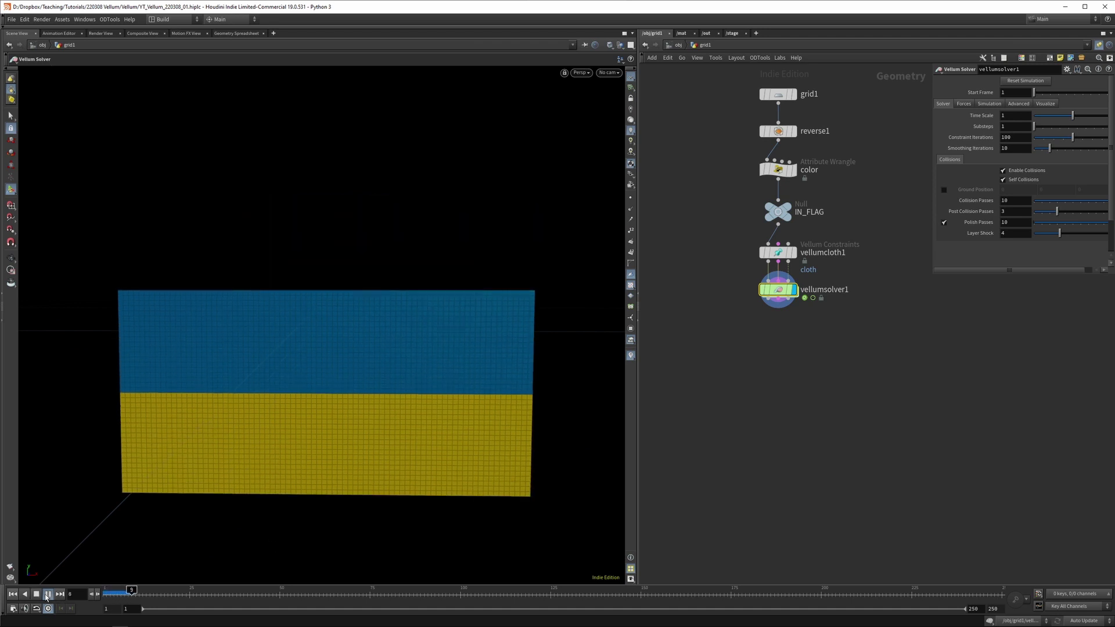
left_click(13, 595)
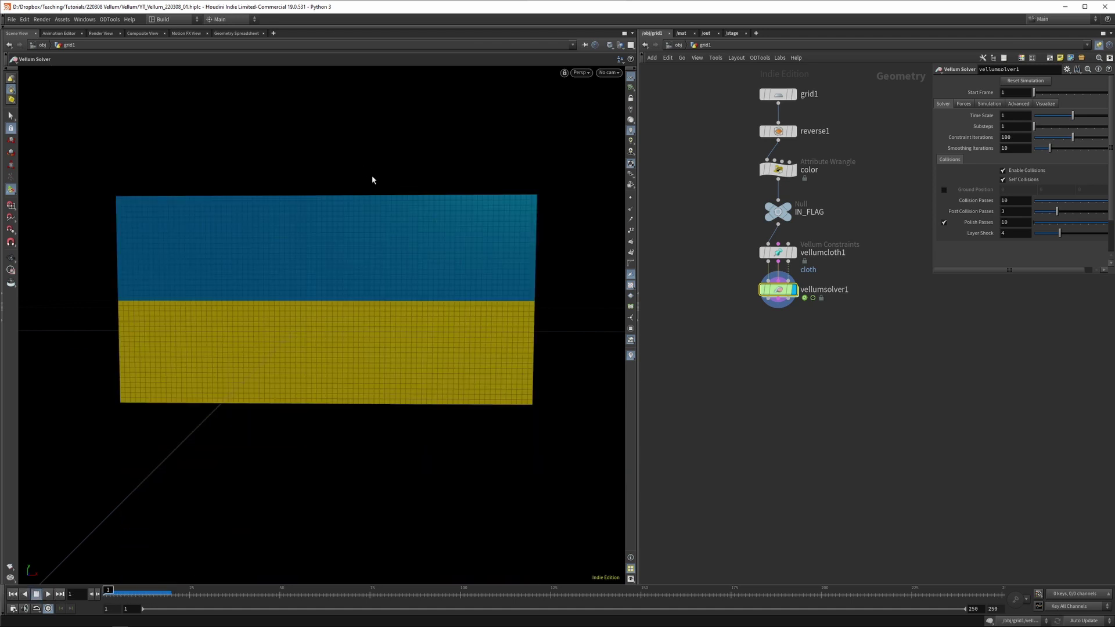
- Set the Vellum solver's vertical gravity to 0
left_click(964, 104)
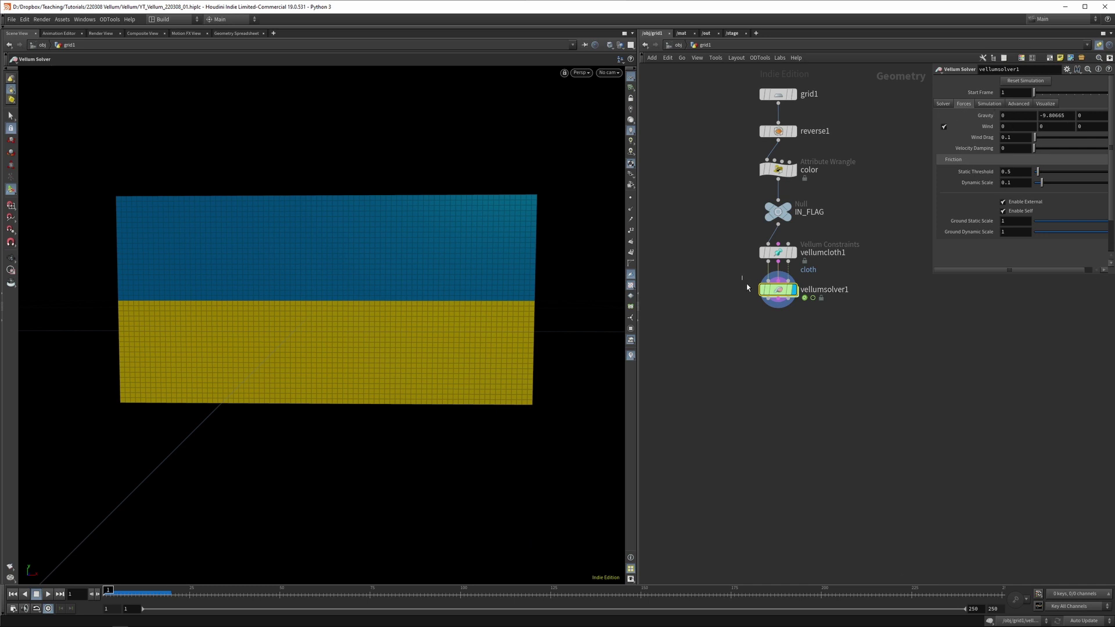
left_click(1067, 115)
type("0")
key("Return")
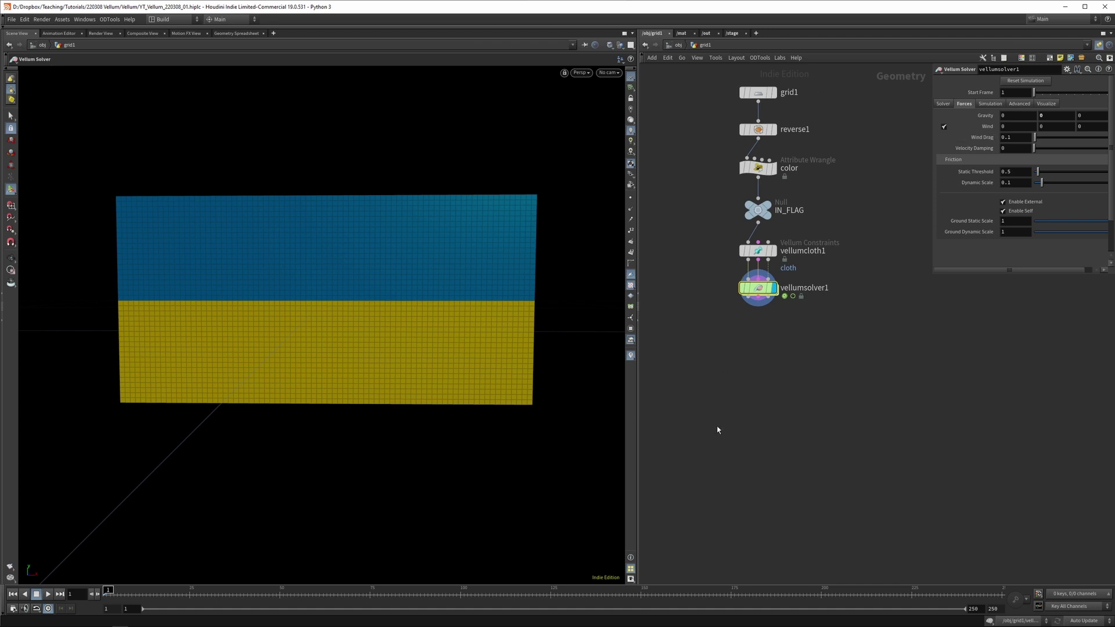
- Play the simulation without gravity, return to the first frame and widen the parameter area
left_click(47, 594)
left_click(35, 596)
left_click(13, 594)
left_click_drag(932, 273, 914, 274)
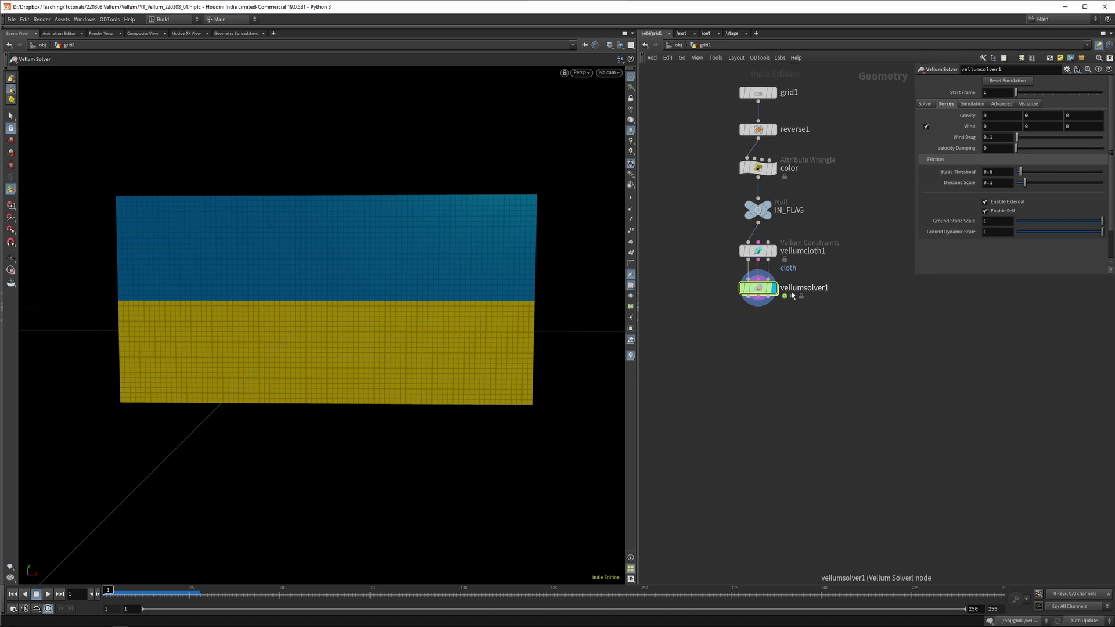
- Inside vellumsolver1's forces network, add a POP Wind node and connect it to the FORCE output
double_click(758, 288)
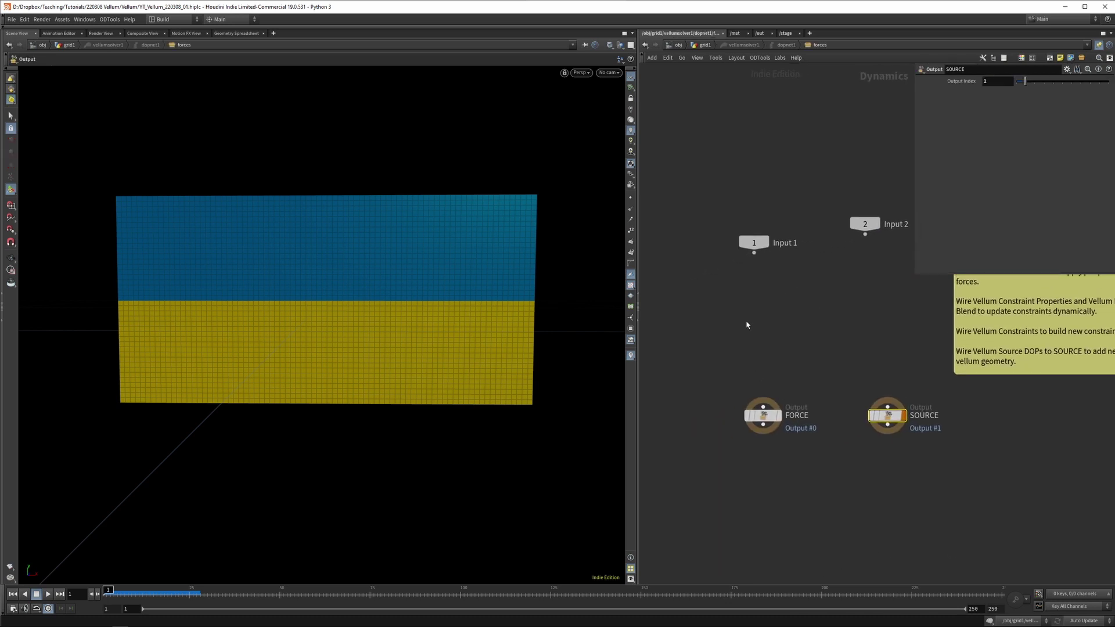
left_click_drag(729, 370, 934, 456)
mouse_move(759, 367)
middle_mouse_down()
mouse_move(751, 351)
mouse_move(765, 350)
middle_mouse_up()
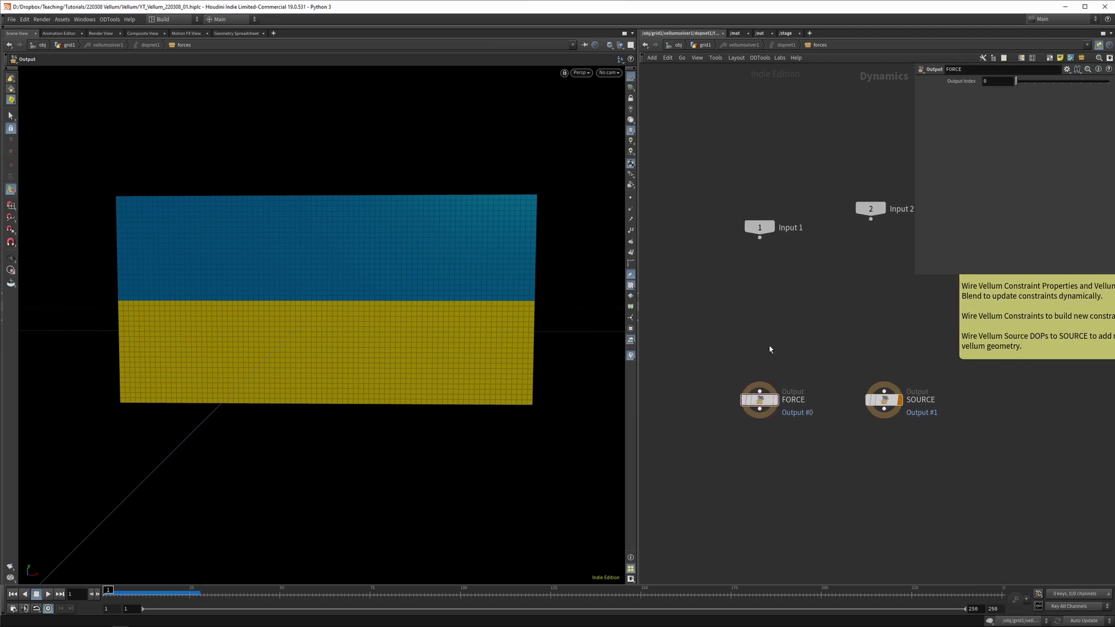
key("Tab")
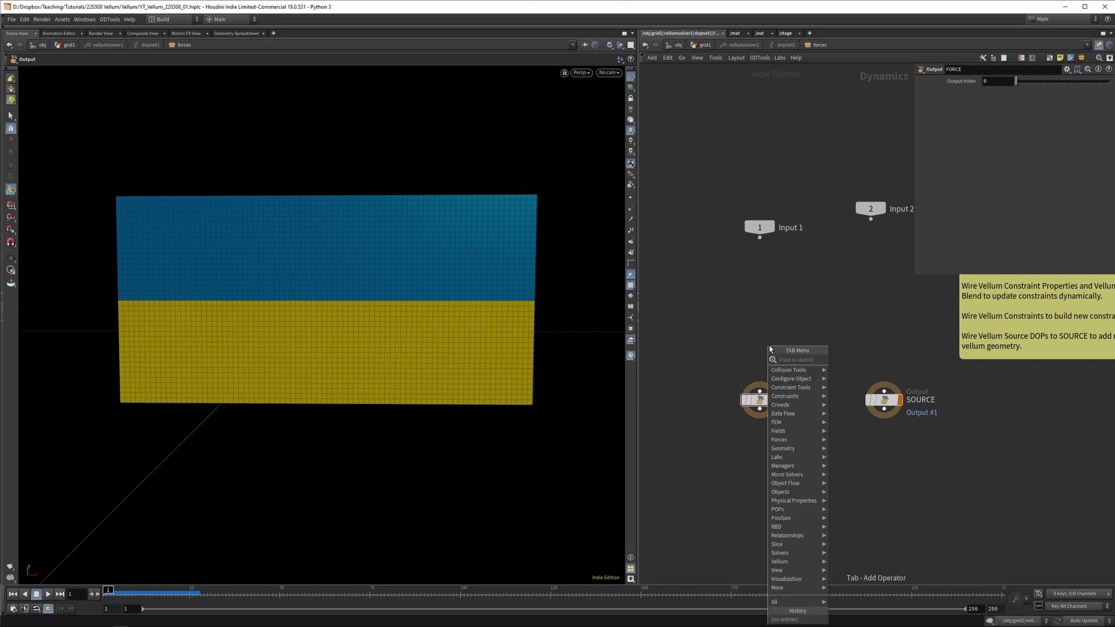
type("w")
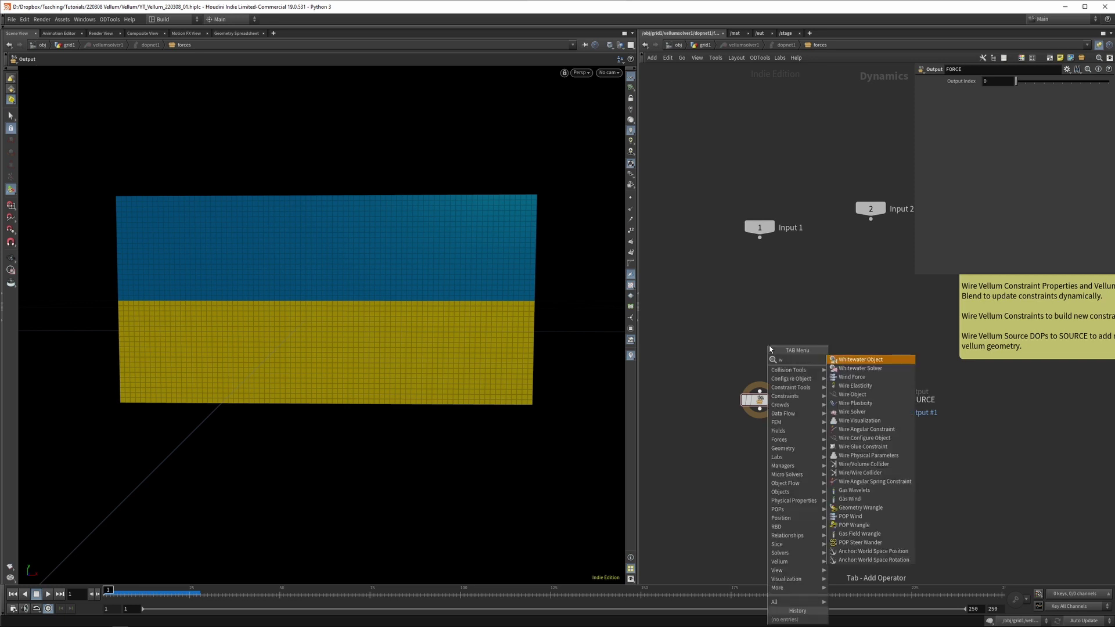
type("ind")
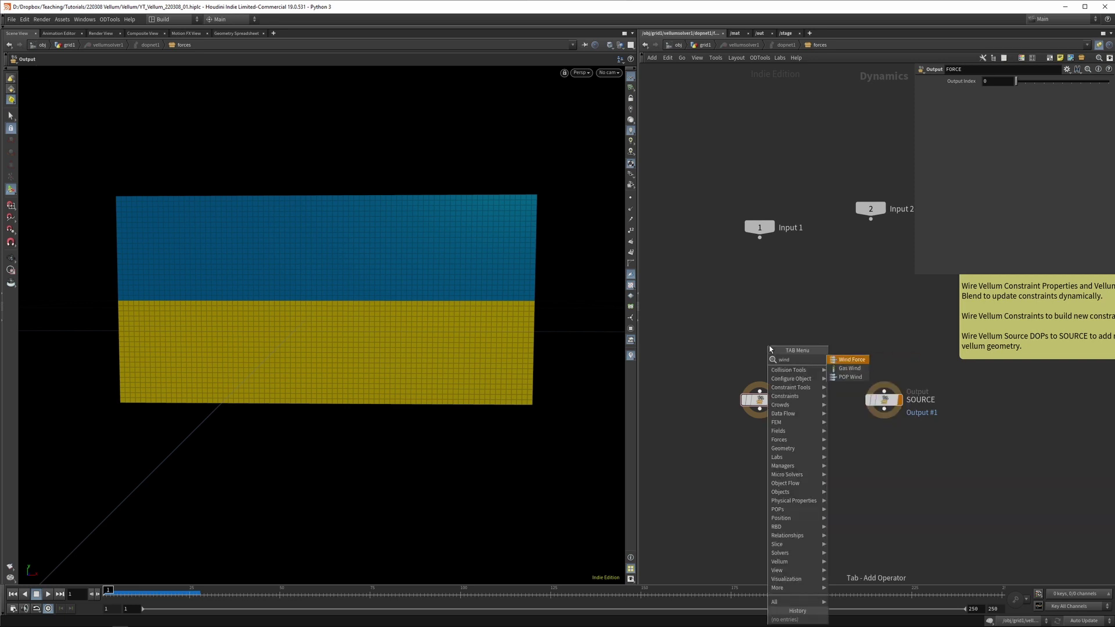
key("Down")
key("Down")
key("Return")
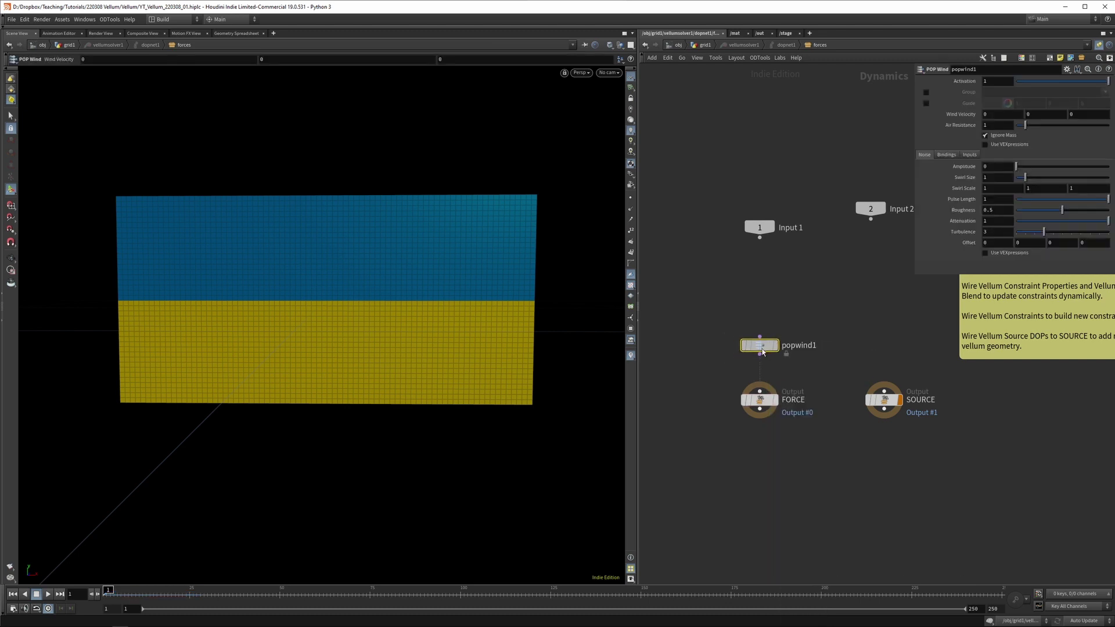
left_click(760, 383)
- Set the noise amplitude of the popwind1 node to 0.5
left_click(997, 166)
type(".5")
key("Return")
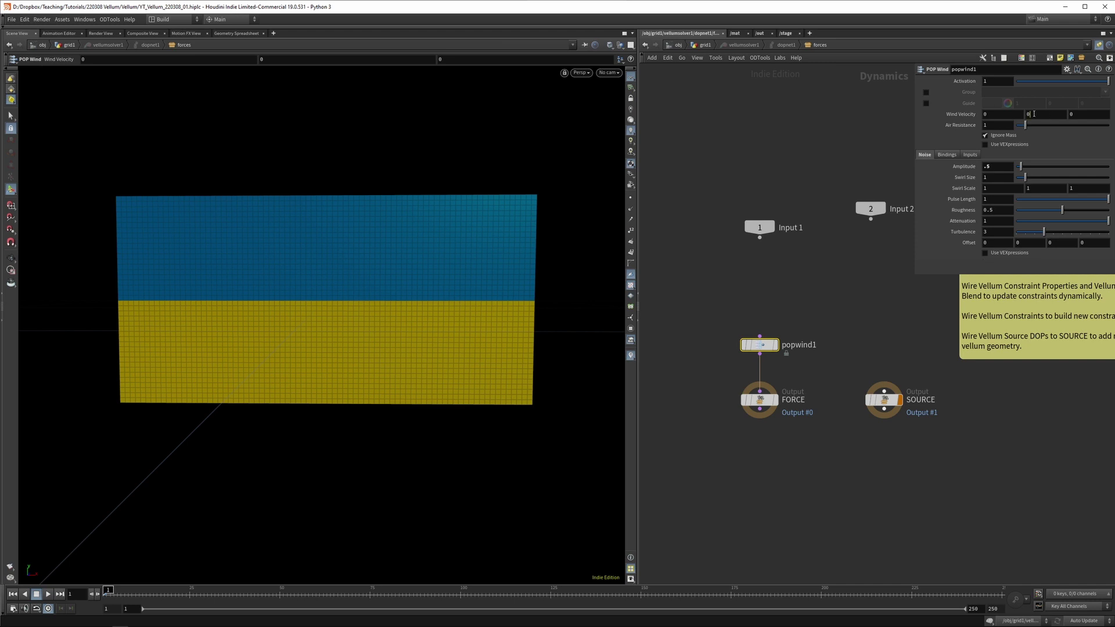
key("Tab")
middle_click_drag(854, 134, 842, 123)
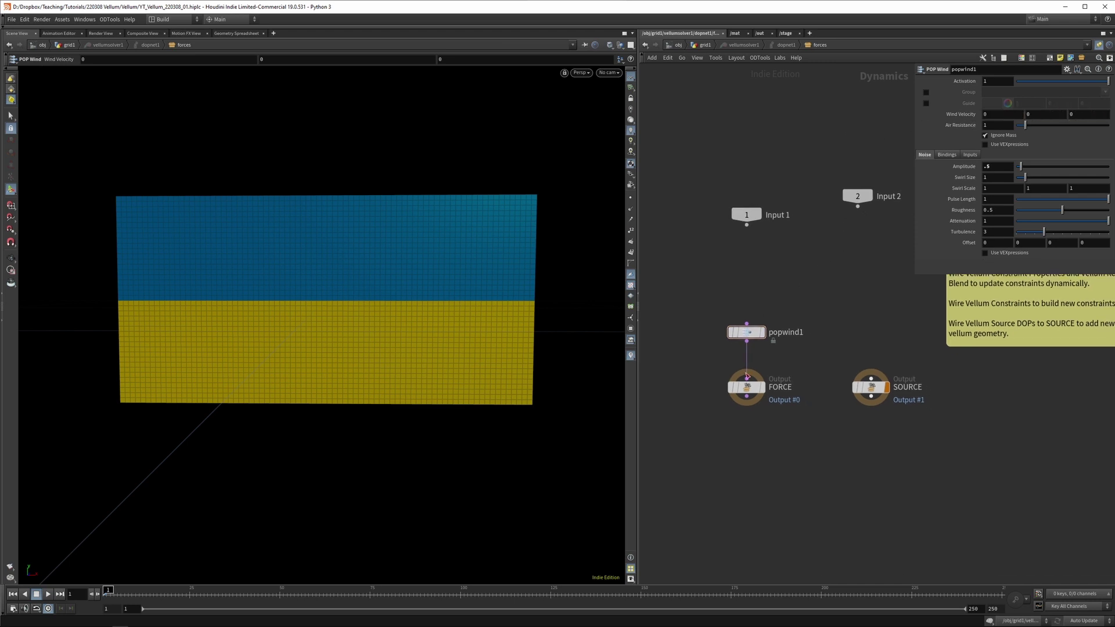
type("1")
key("Return")
- Return to the grid1 network, play the simulation with the wind and go back to the first frame
left_click(700, 46)
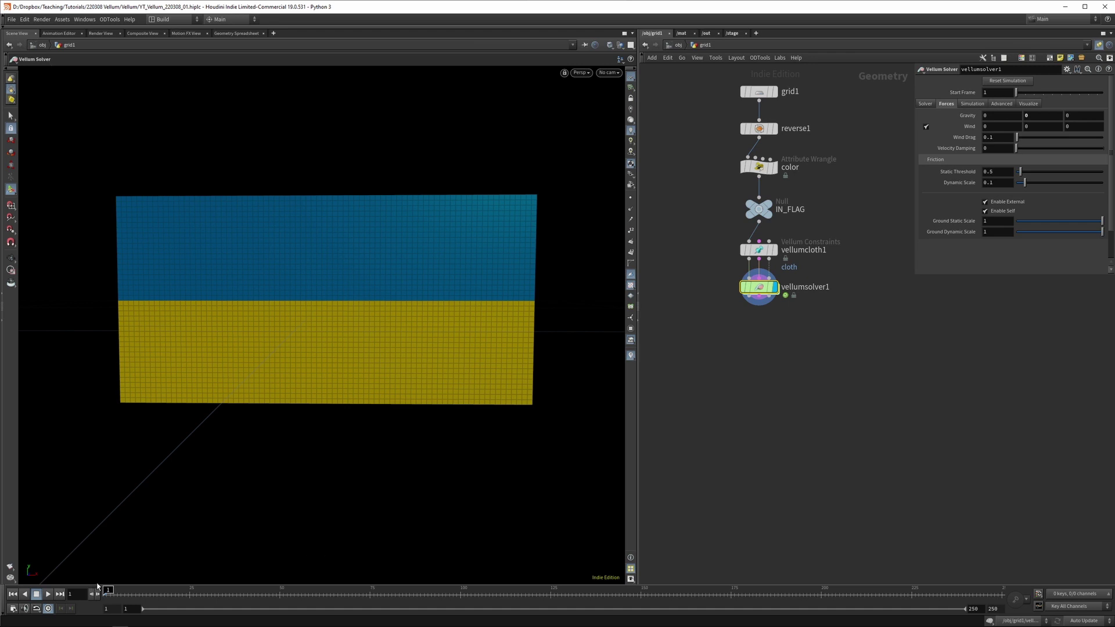
left_click(48, 595)
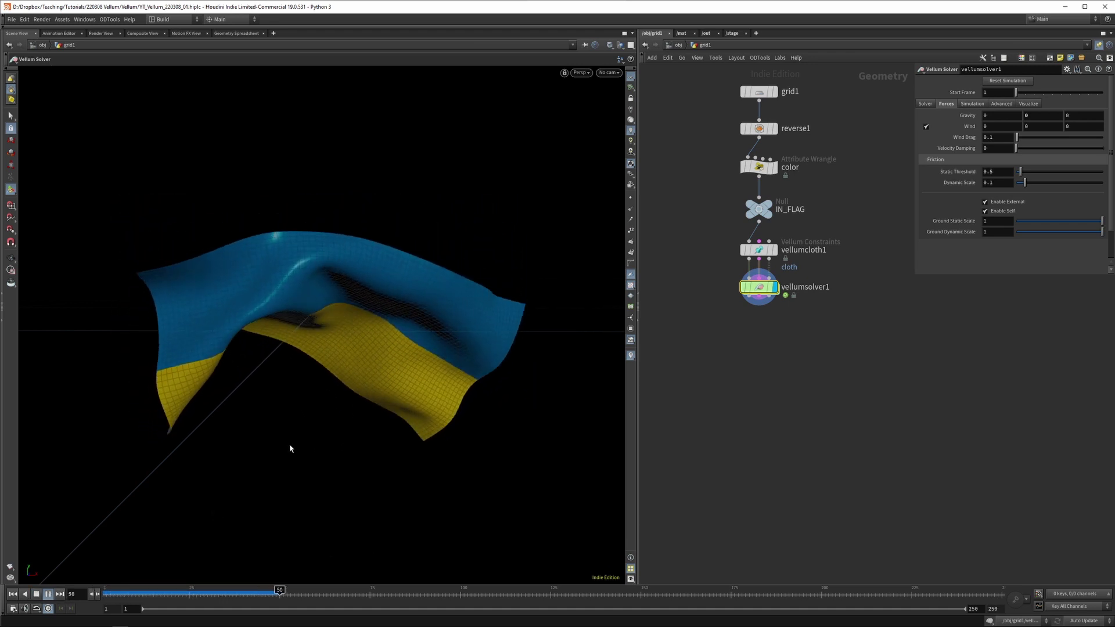
left_click(12, 594)
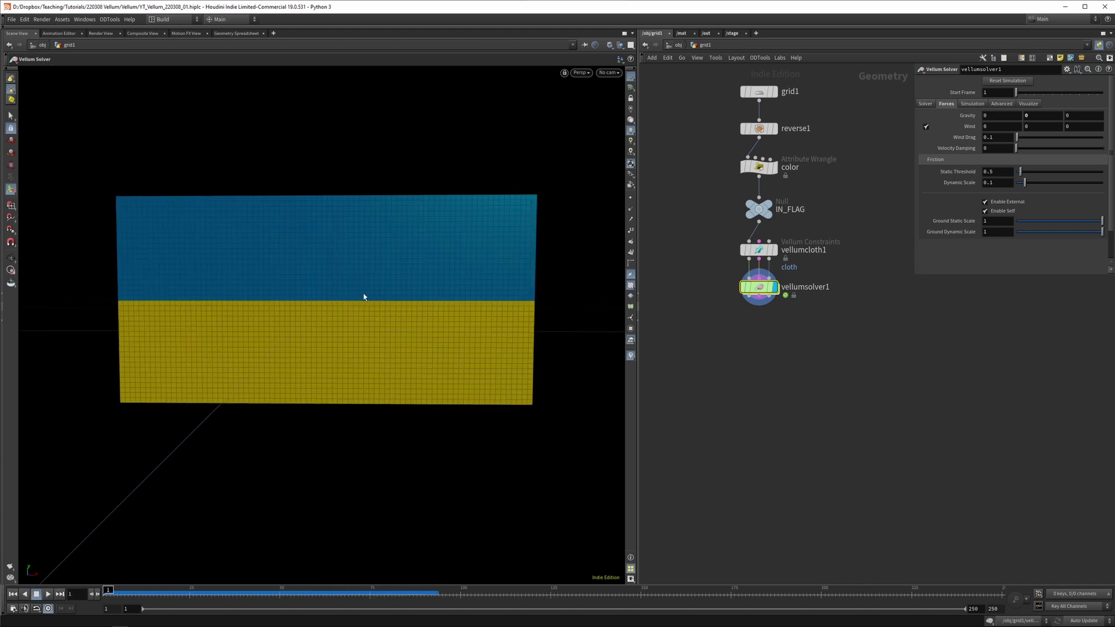
- Move grid1, reverse1, color and IN_FLAG up to make room above vellumcloth1
left_click_drag(266, 289, 244, 244)
left_click(630, 81)
key("Escape")
left_click_drag(381, 204, 281, 177)
key("Return")
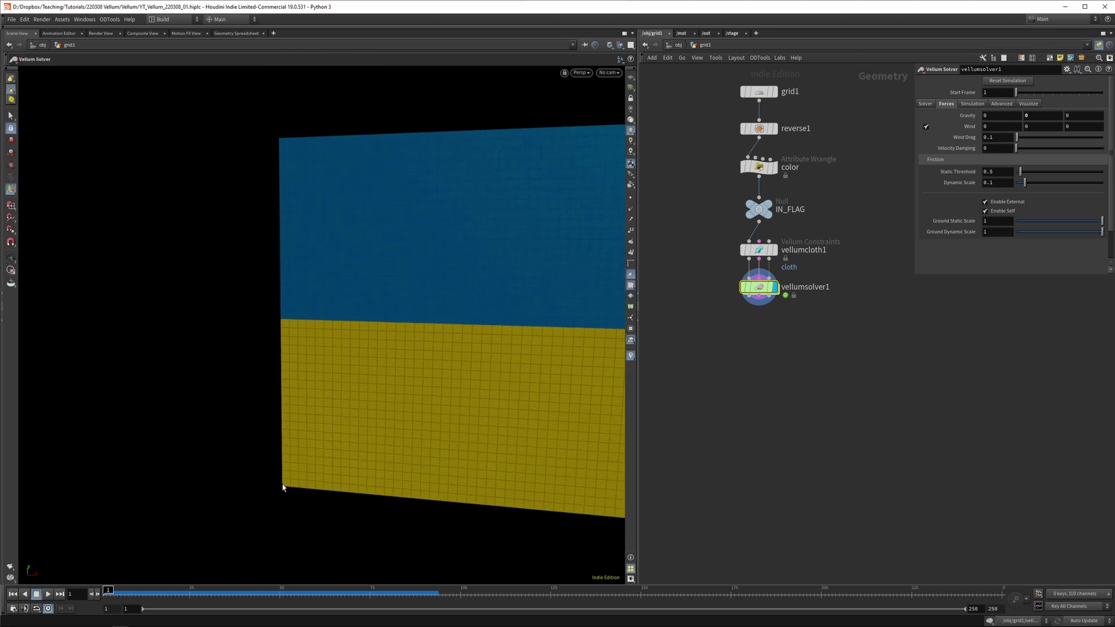
middle_click_drag(729, 378, 738, 425)
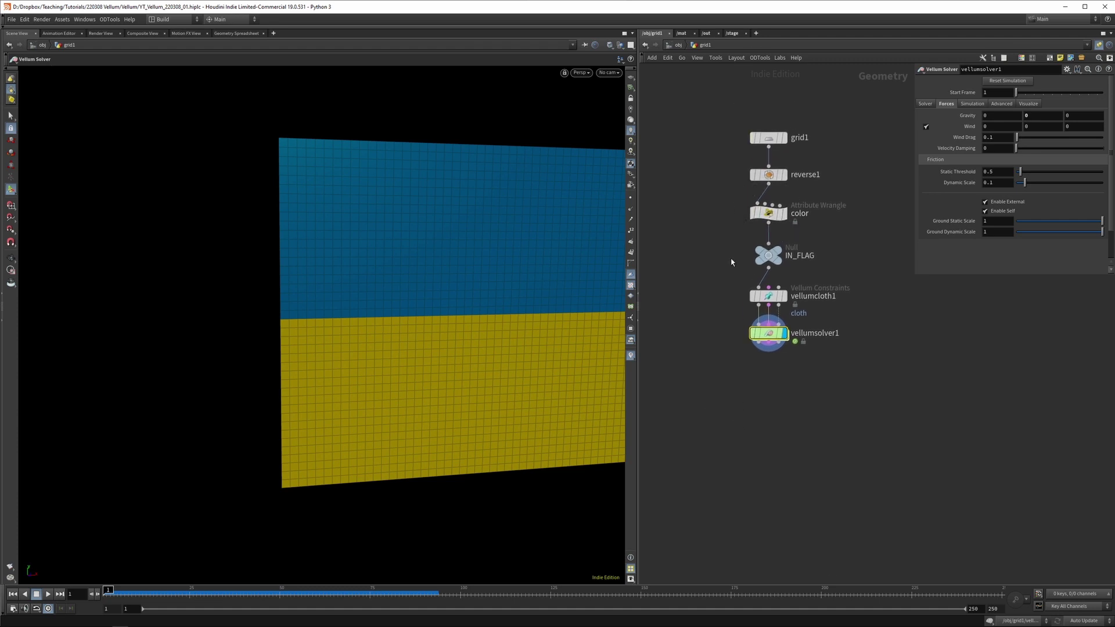
left_click_drag(723, 110, 768, 234)
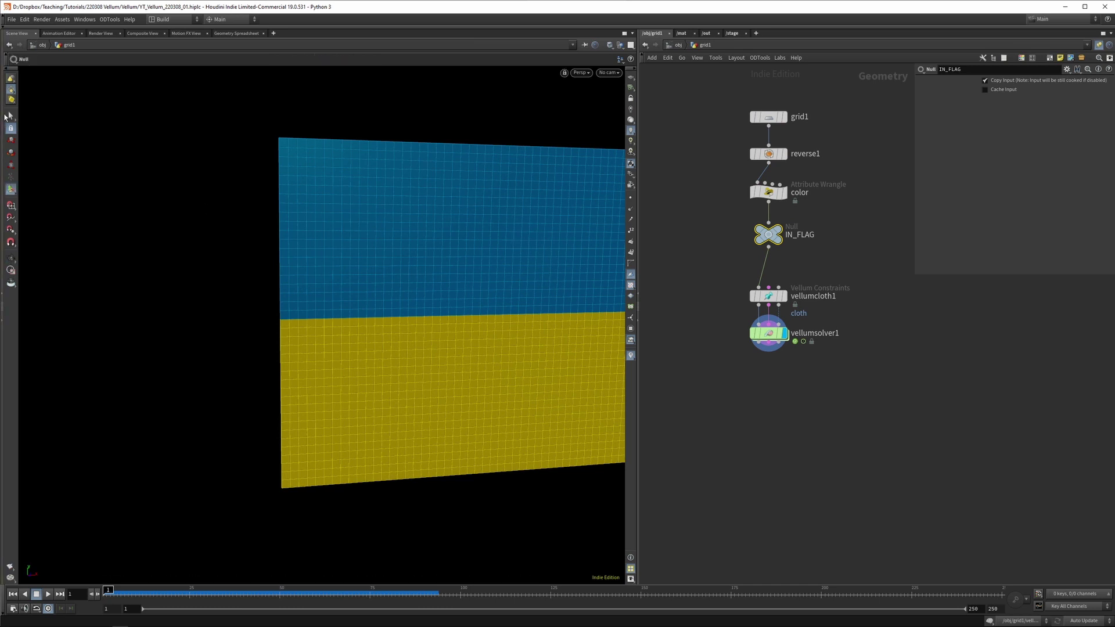
- Select the points along the flag's left edge and create a Group node from them between IN_FLAG and vellumcloth1
left_click(11, 116)
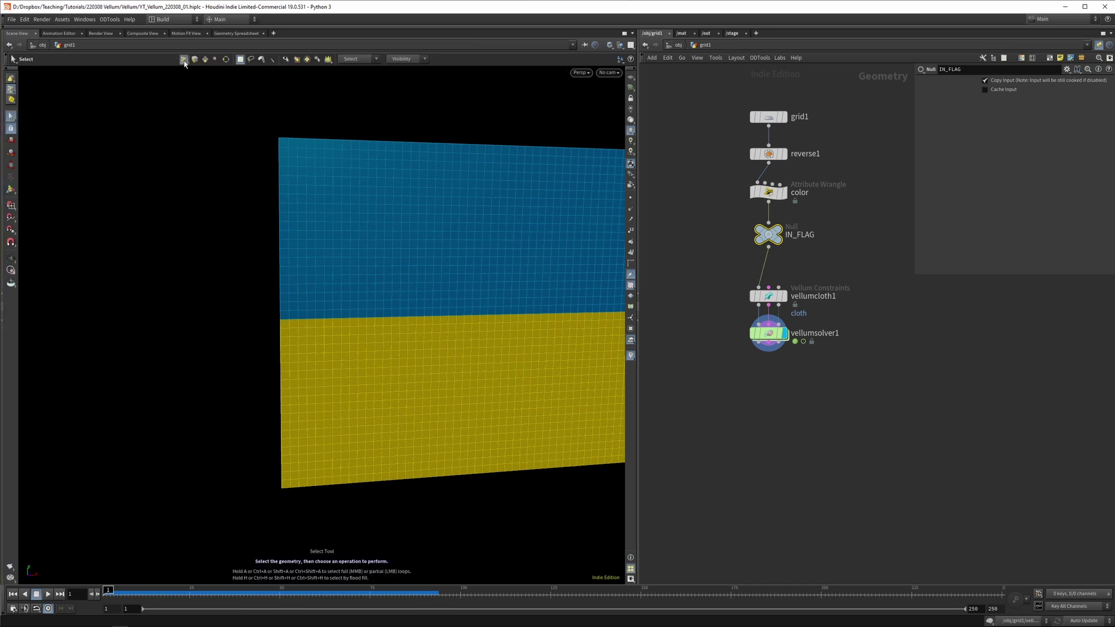
key("Escape")
left_click_drag(191, 100, 188, 165)
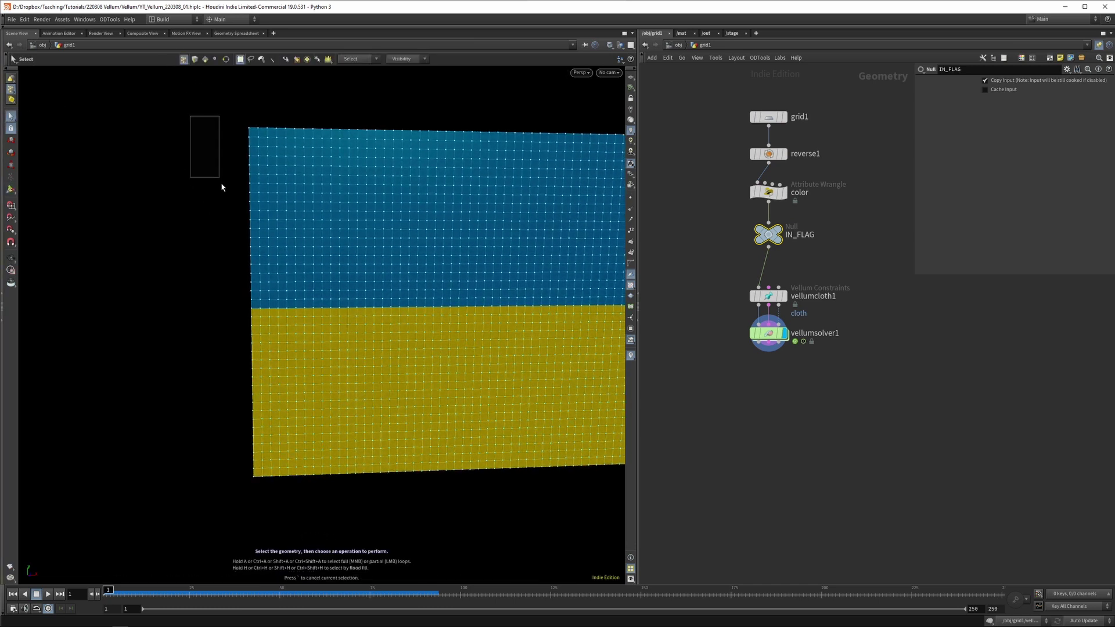
left_click_drag(228, 197, 256, 503)
key("Tab")
type("group")
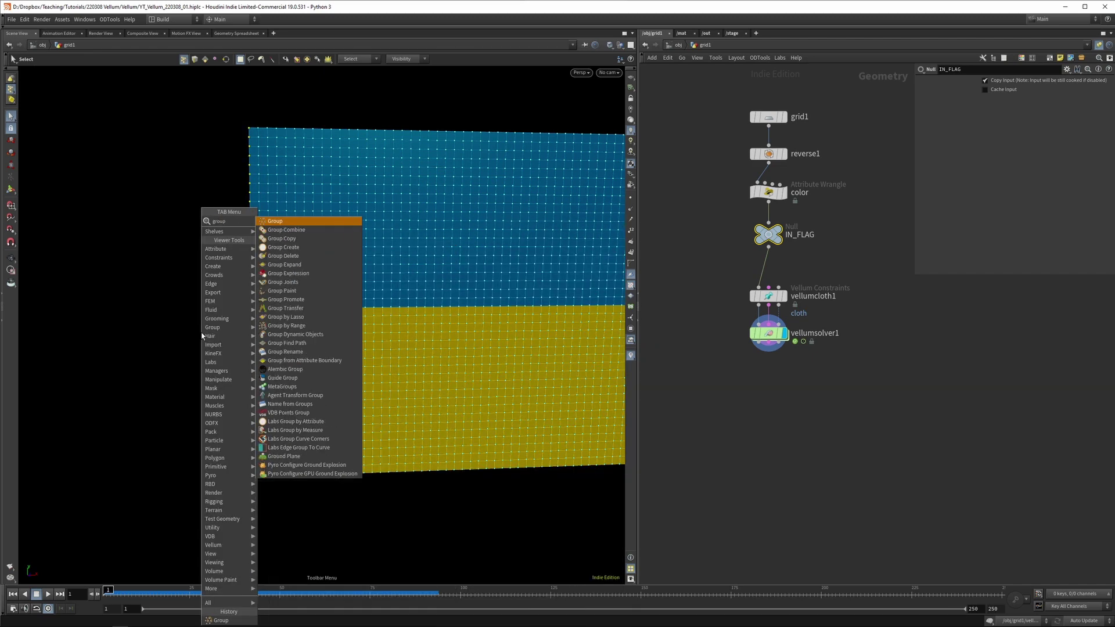
key("Return")
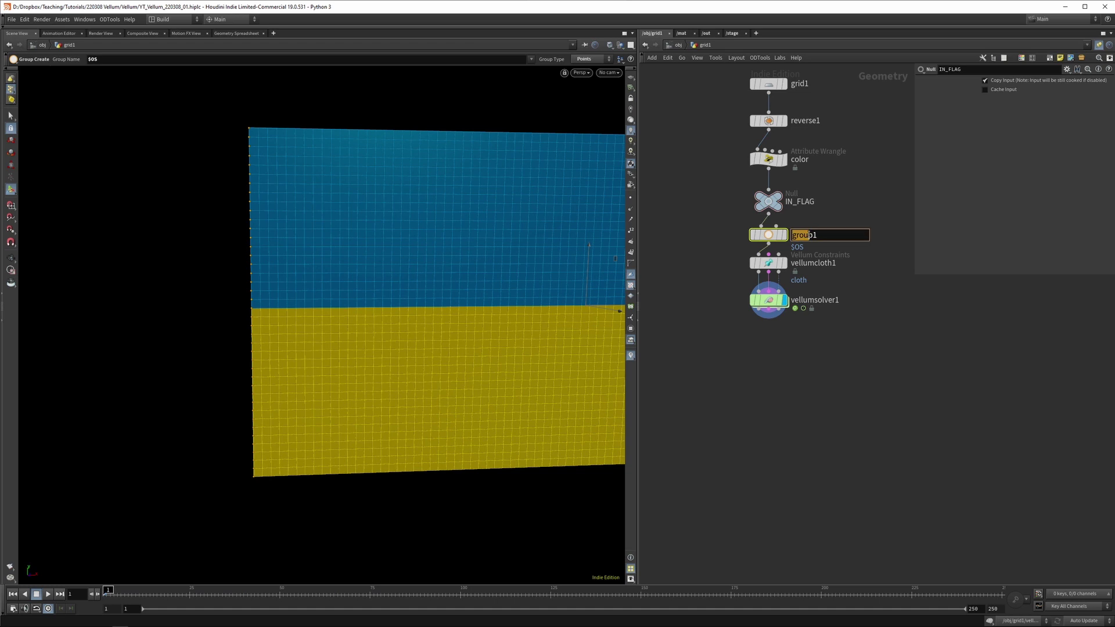
- Rename the group node pin and lay out the nodes from IN_FLAG to vellumsolver1
left_click(808, 234)
type("pin")
key("Return")
left_click_drag(731, 183, 794, 344)
key("l")
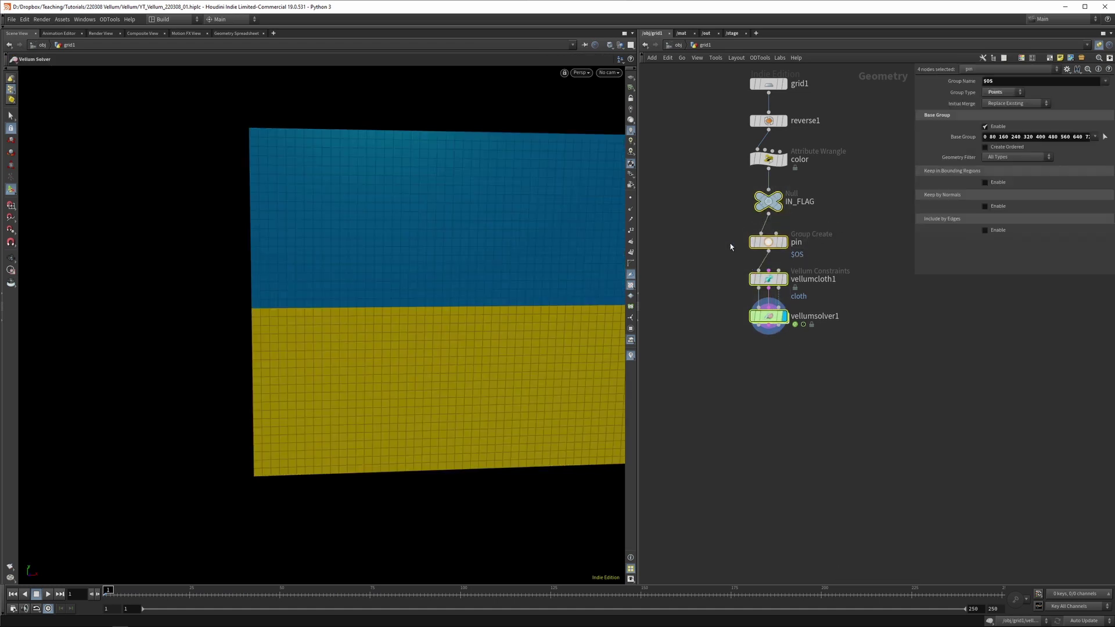
- Try entering pin directly as the Group Name of the pin node
left_click(768, 241)
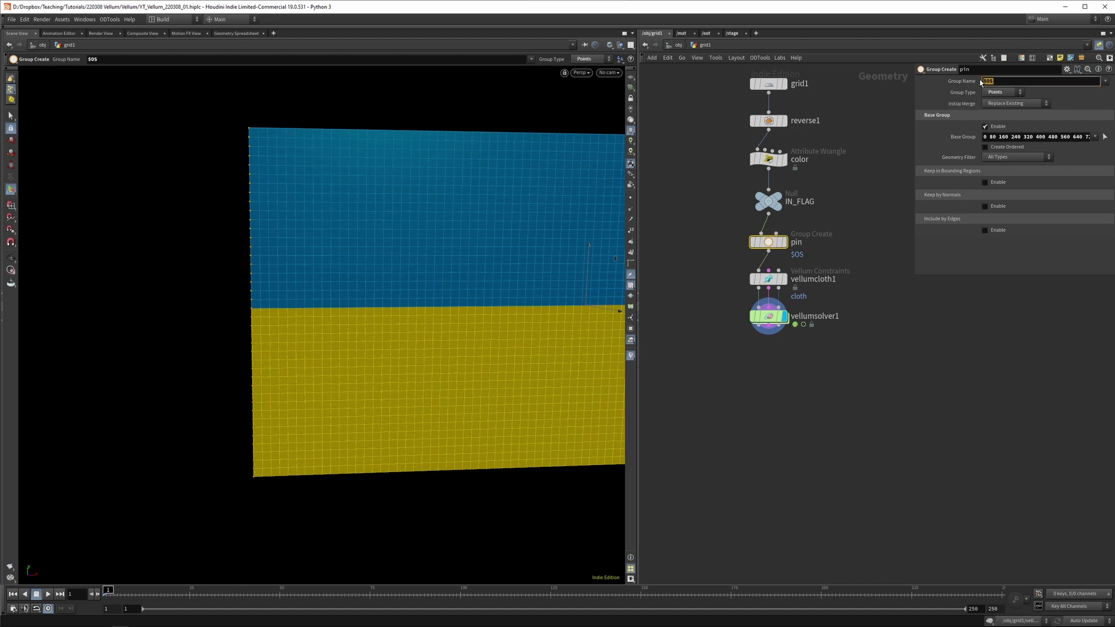
double_click(797, 244)
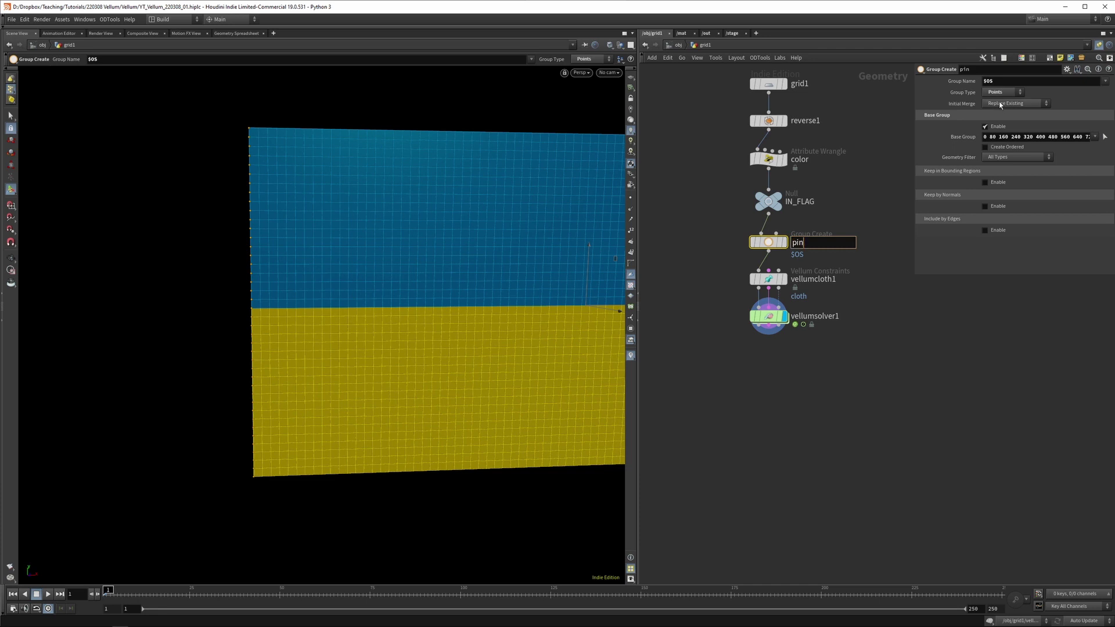
left_click(1009, 81)
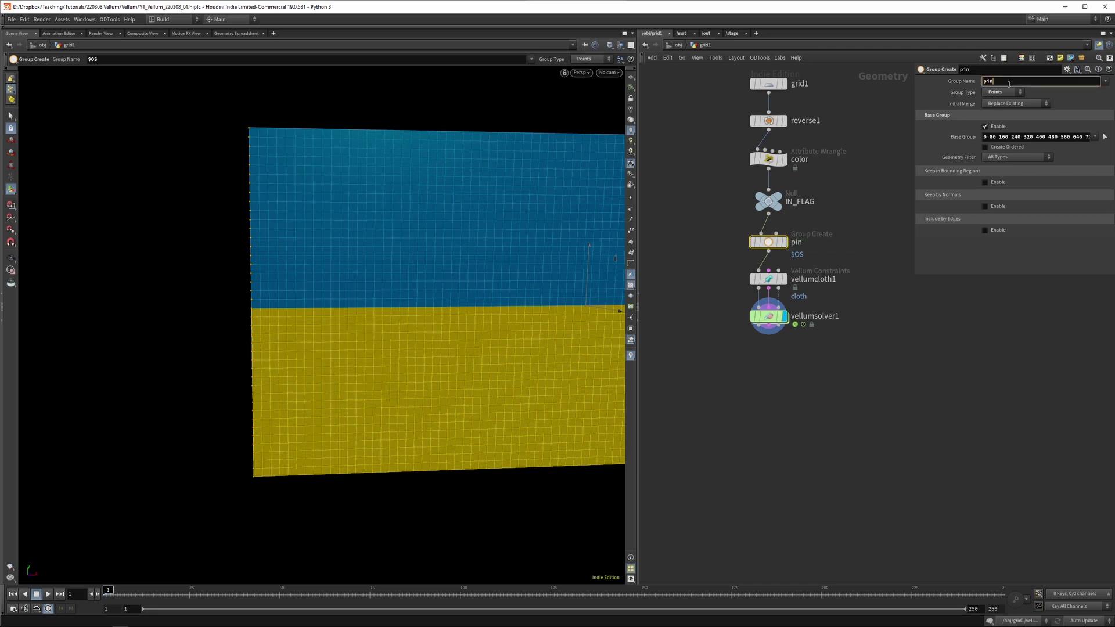
key("Return")
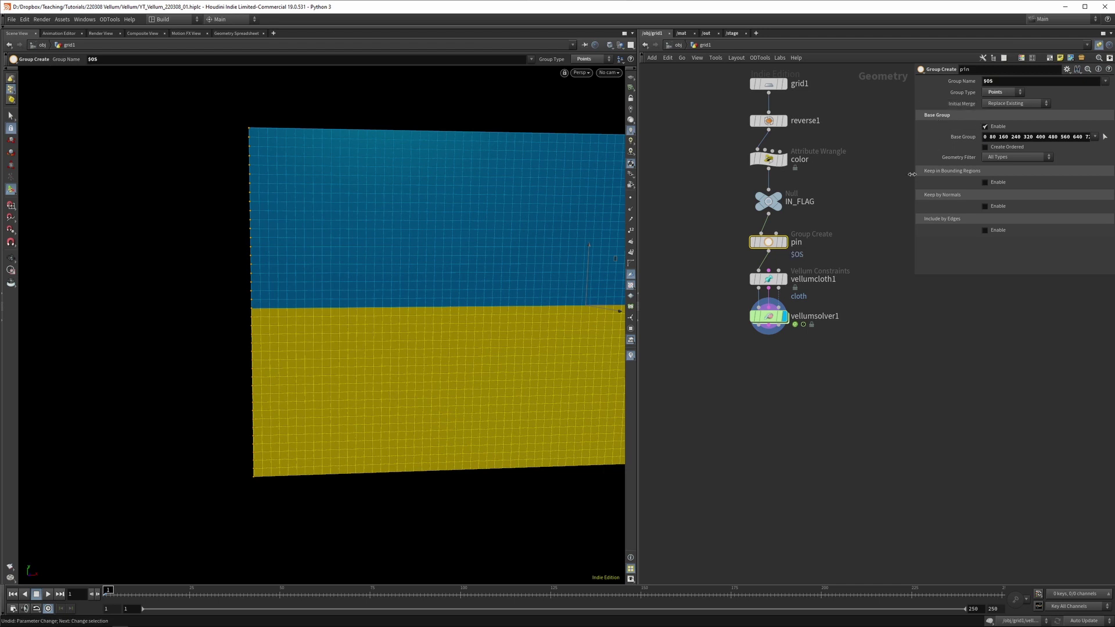
- Pin the cloth by setting the Pin Points of vellumcloth1 to the pin group
key("Down")
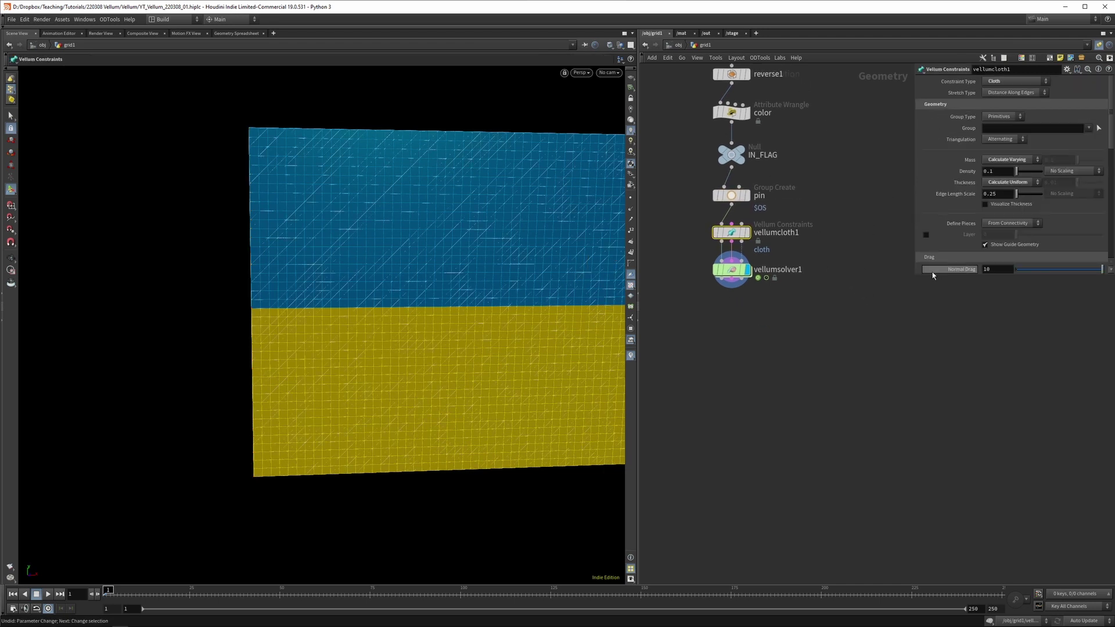
left_click_drag(926, 277, 926, 475)
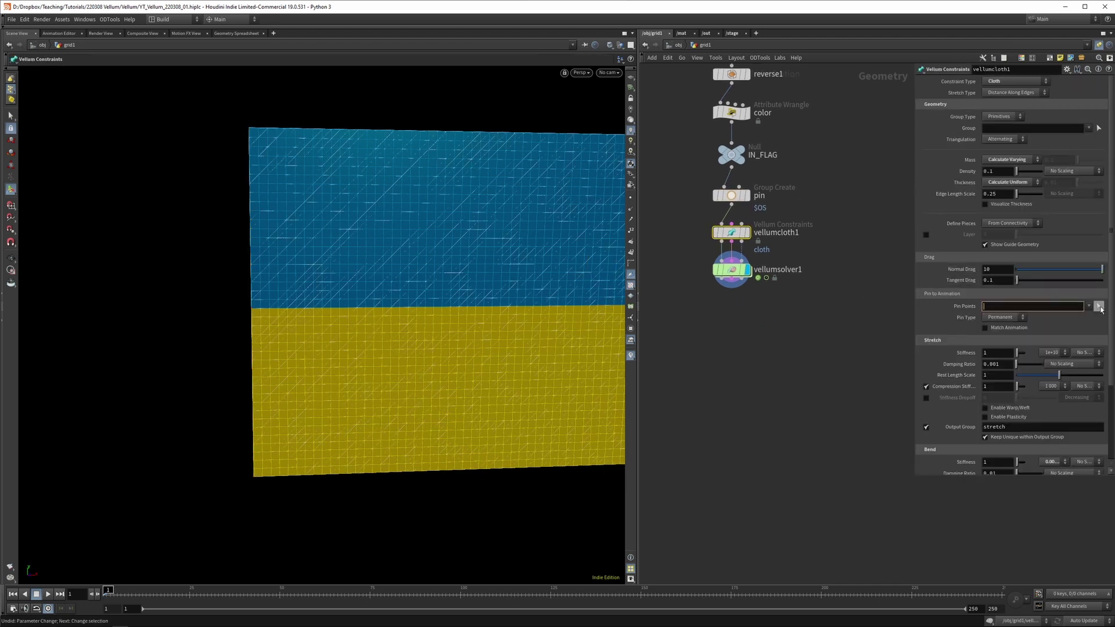
type("pin")
key("Return")
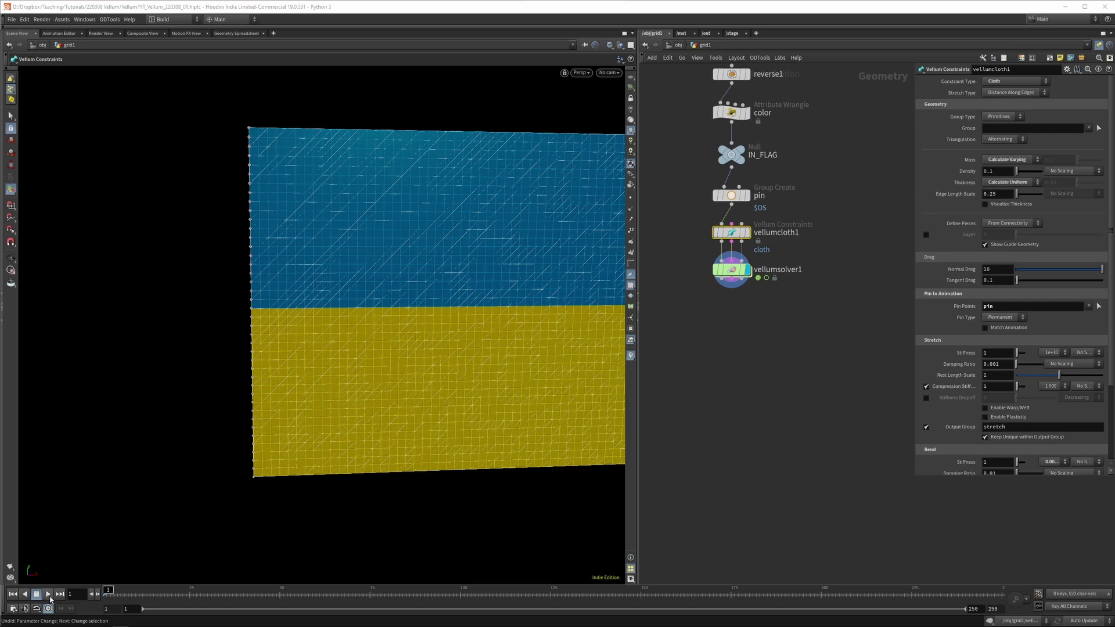
- Play the pinned flag simulation to check its motion, and return to the first frame
left_click(48, 594)
key("Escape")
left_click_drag(349, 400, 250, 468)
key("Return")
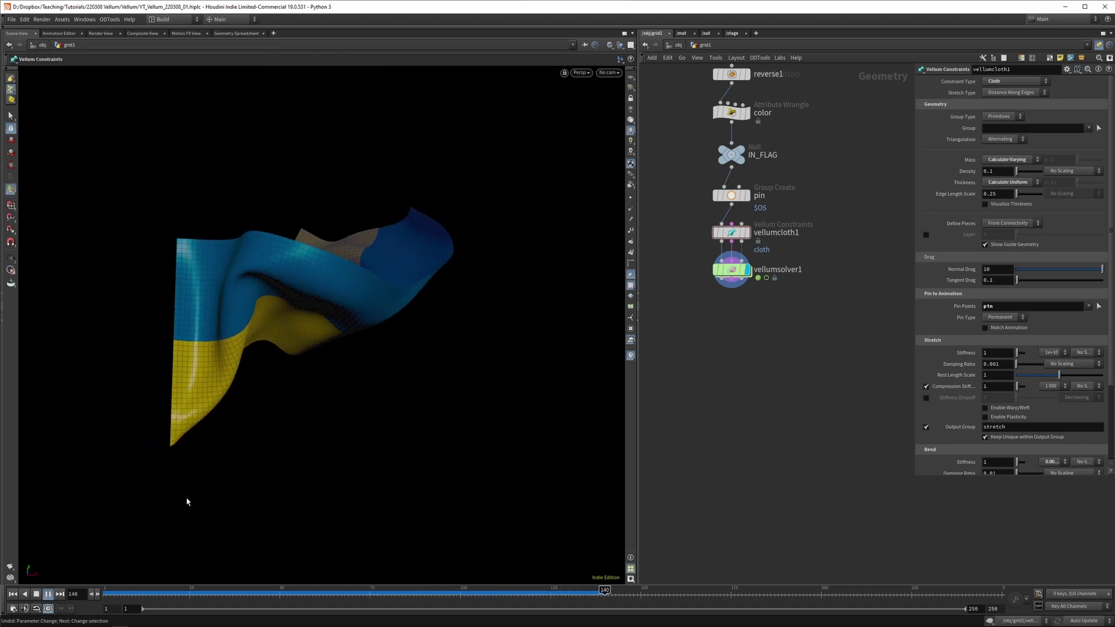
key("ctrl+Up")
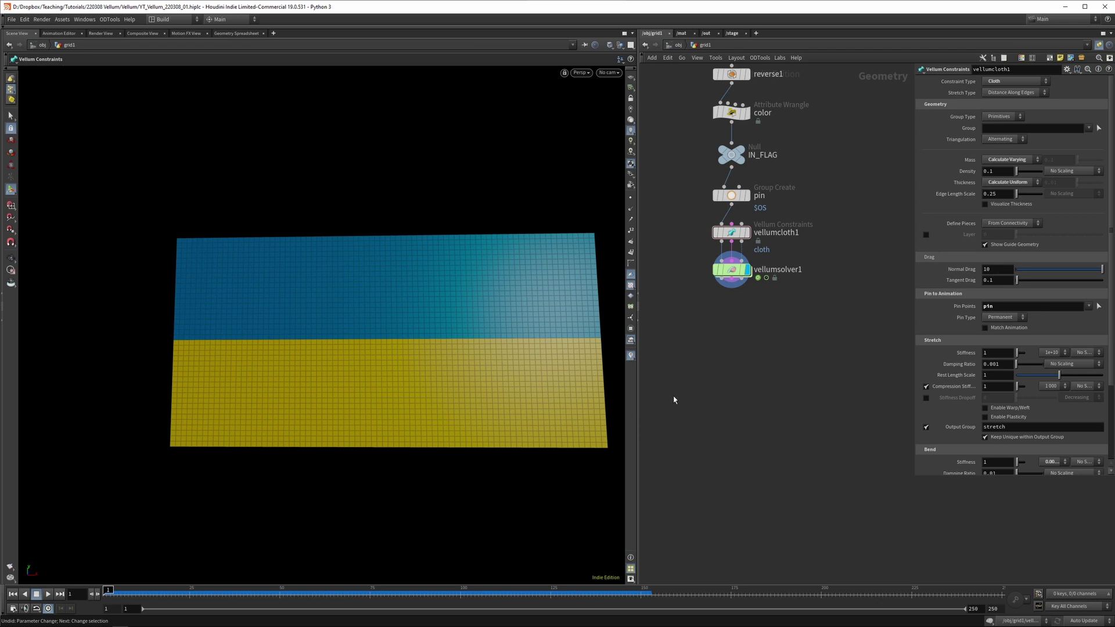
- Try a Stretch Stiffness multiplier of 1e-10 on vellumcloth1, play the simulation, and undo the change at the first frame
left_click(732, 231)
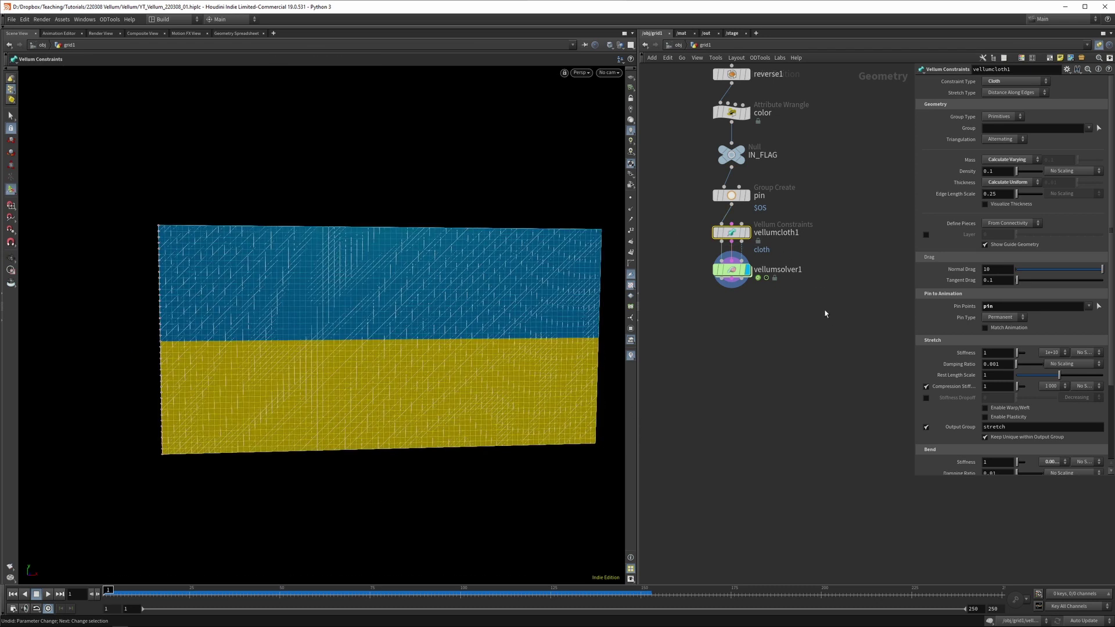
middle_click_drag(821, 308, 811, 276)
scroll(939, 360, "down", 3)
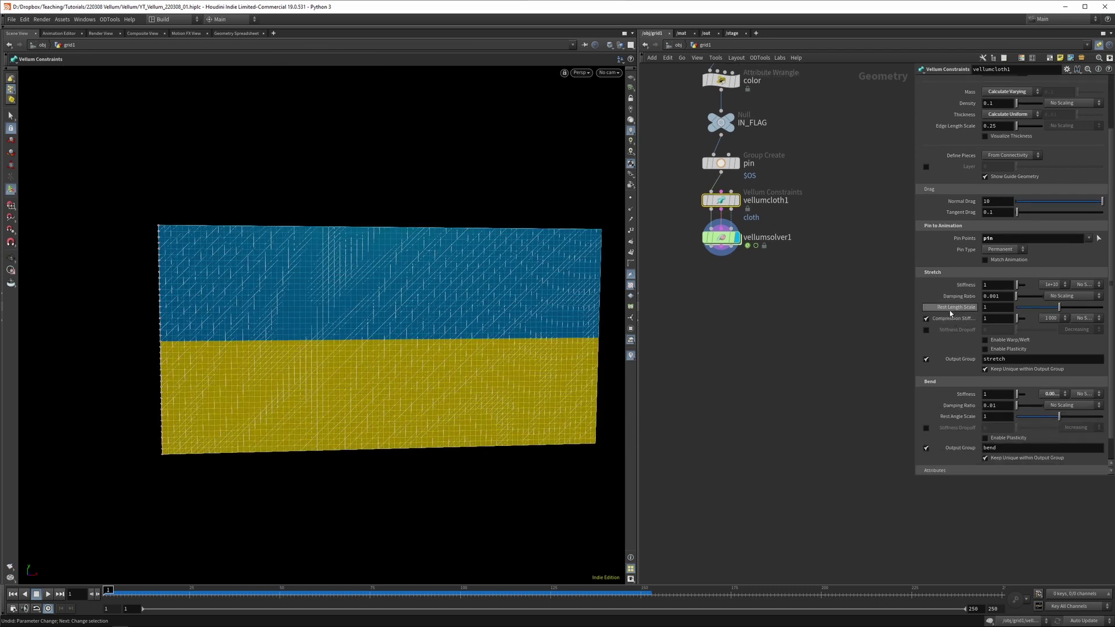
scroll(944, 282, "down", 1)
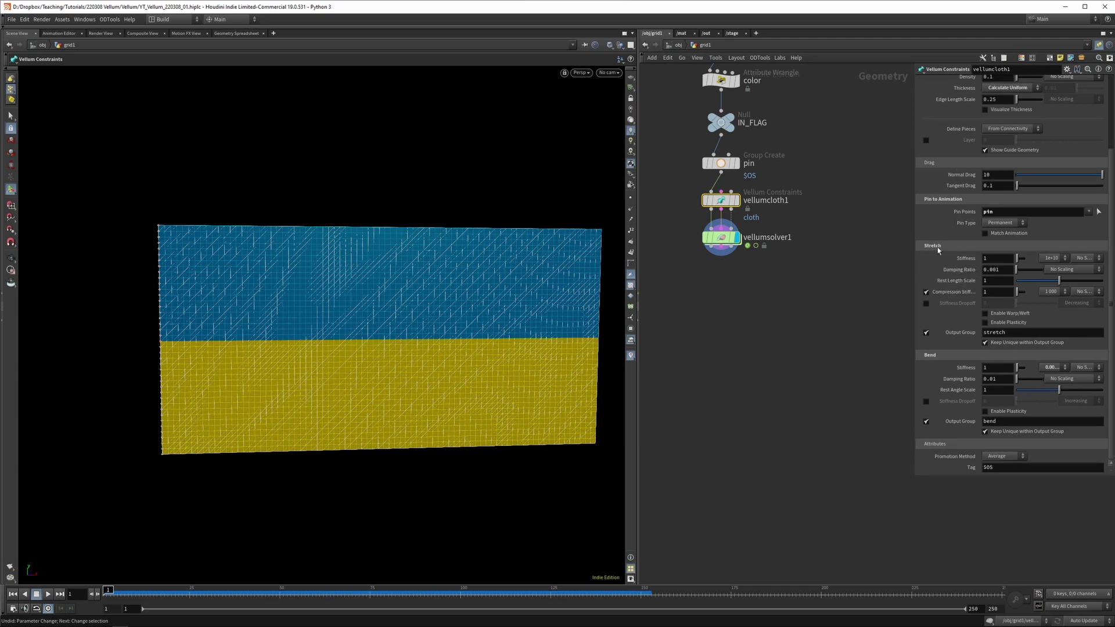
scroll(550, 269, "up", 8)
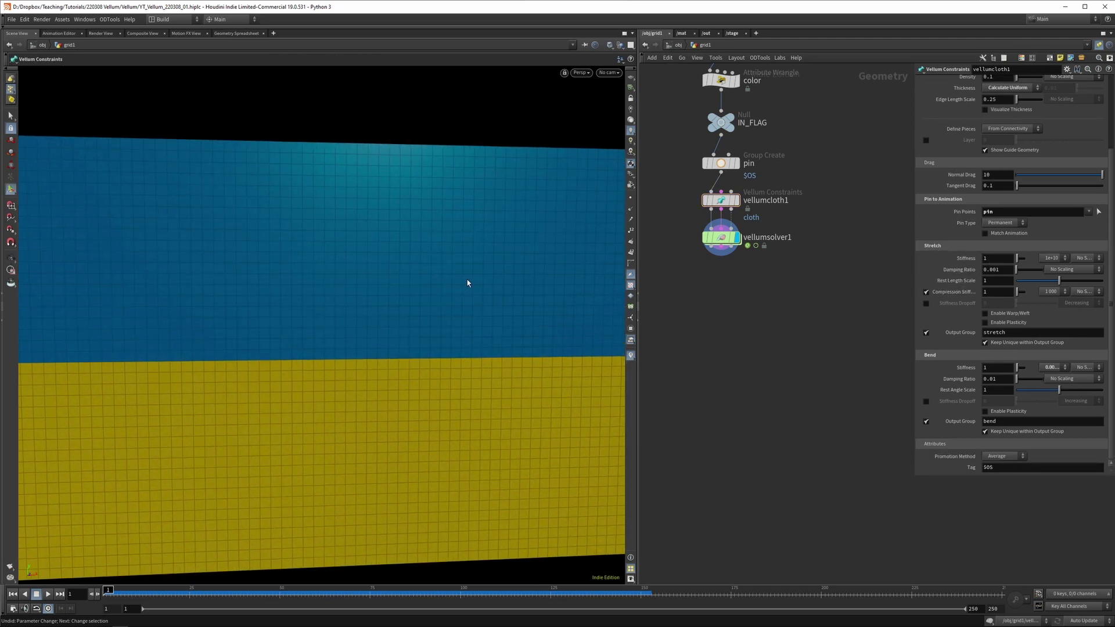
scroll(481, 341, "down", 6)
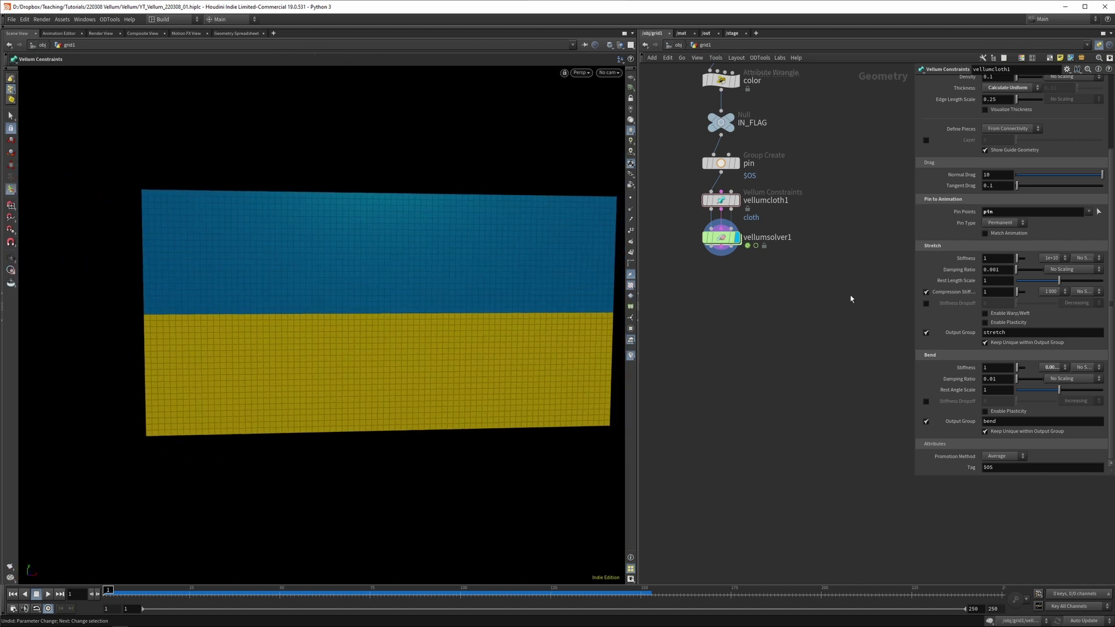
left_click(1050, 259)
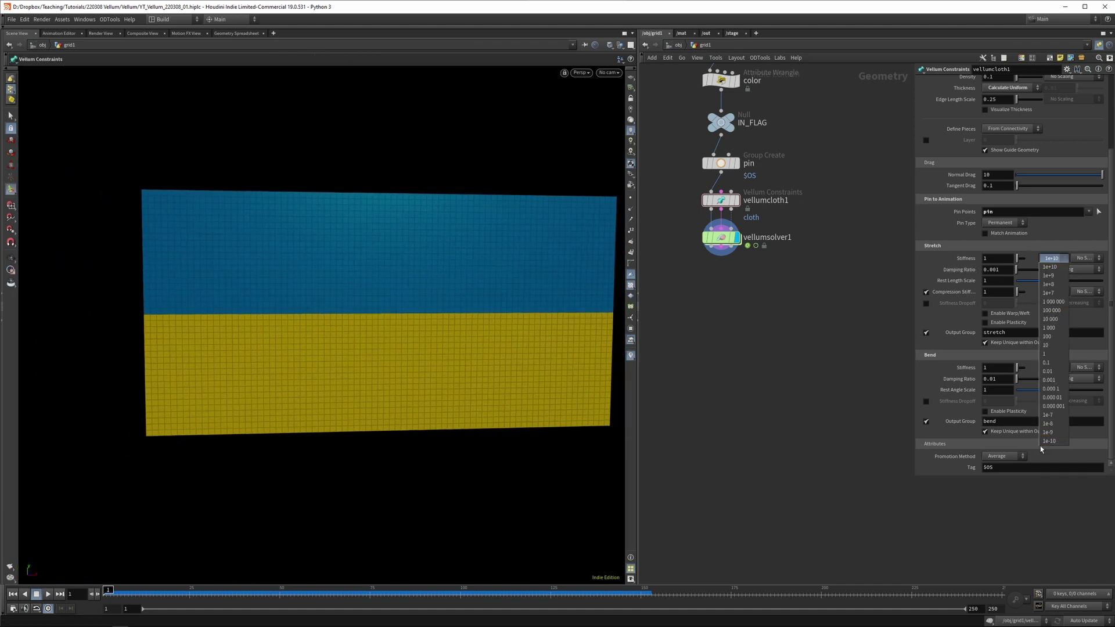
left_click(1049, 441)
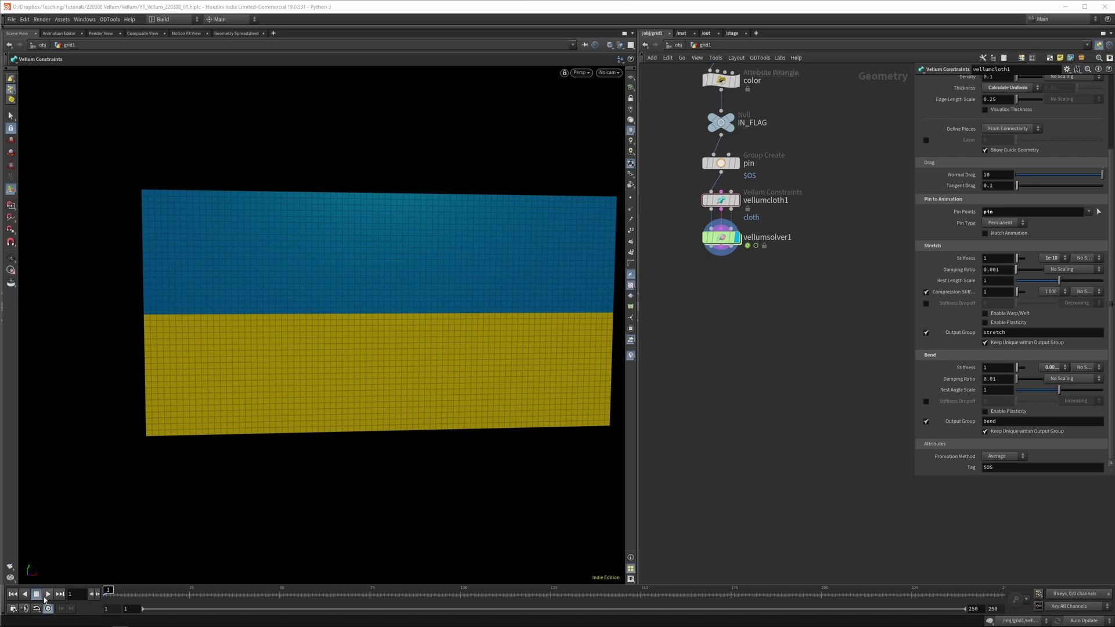
left_click(46, 595)
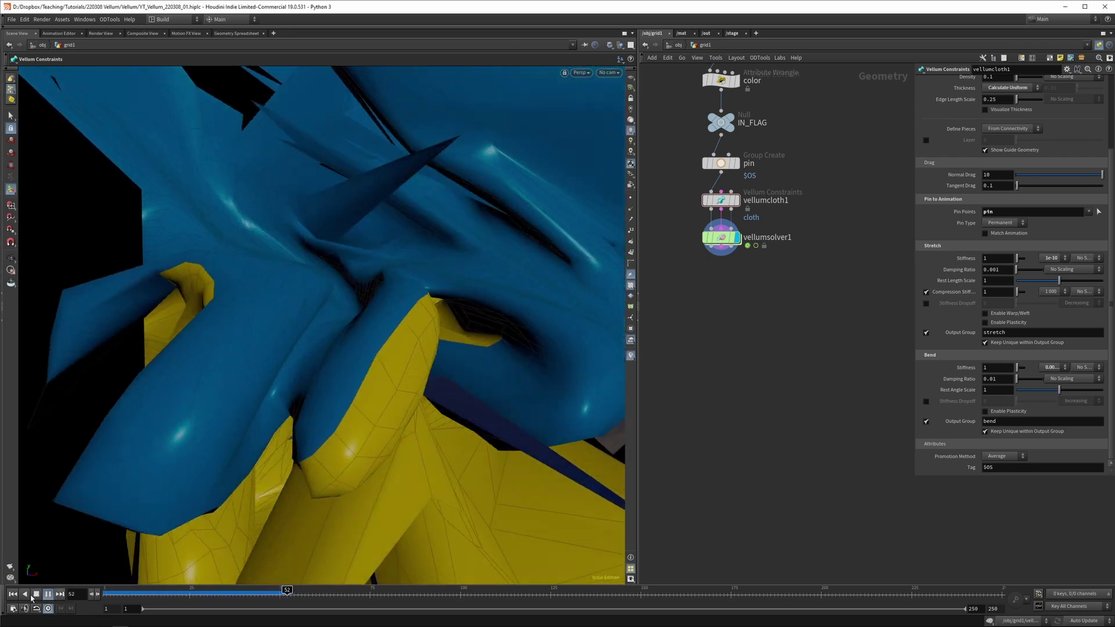
left_click(12, 595)
key("ctrl+z")
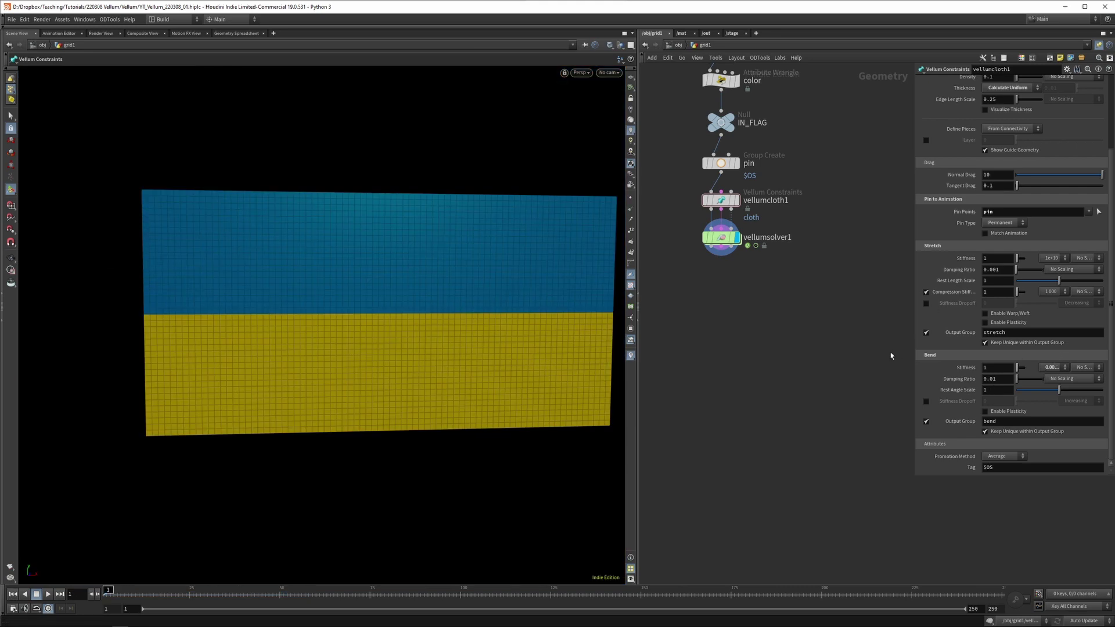
- Try a Bend Stiffness multiplier of 1e-10 on vellumcloth1 and play the simulation before rewinding it
scroll(465, 267, "up", 3)
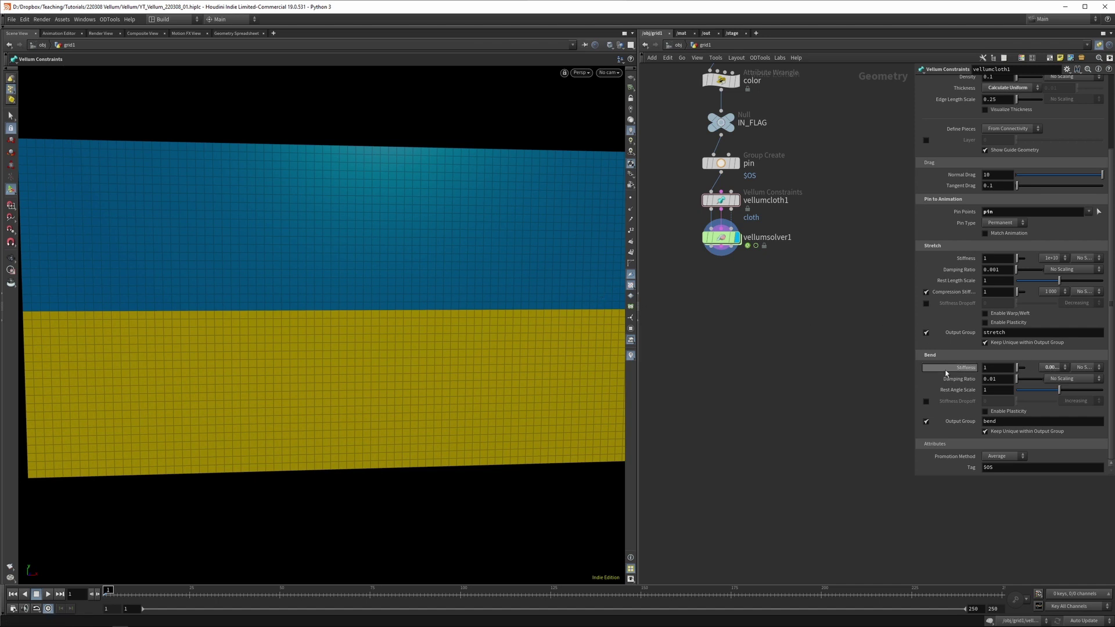
left_click_drag(915, 367, 828, 368)
left_click(1024, 368)
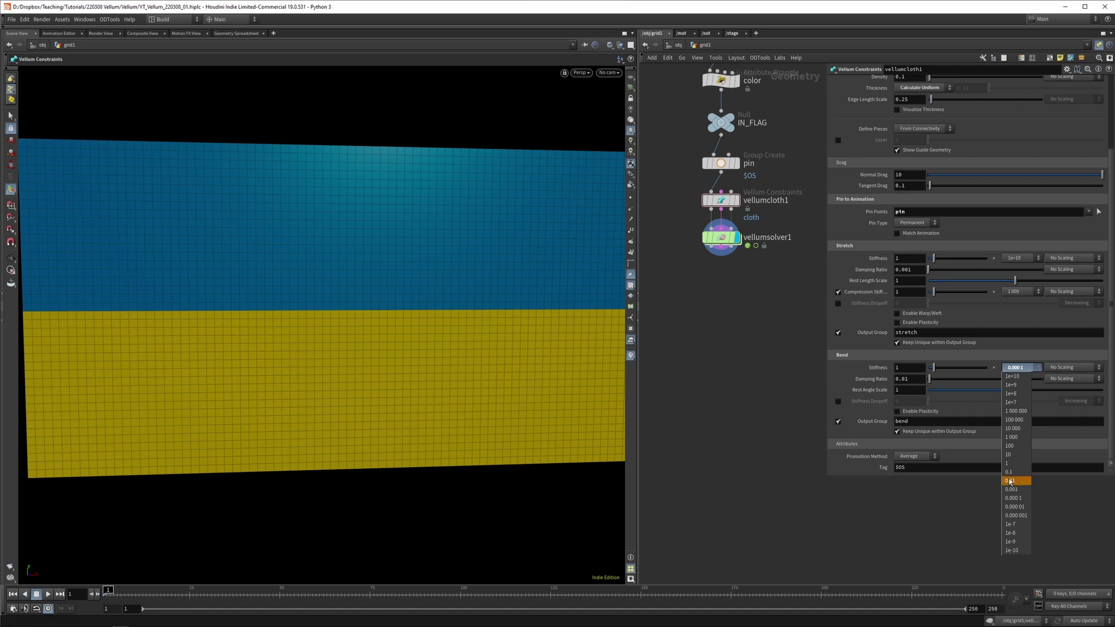
left_click(1016, 551)
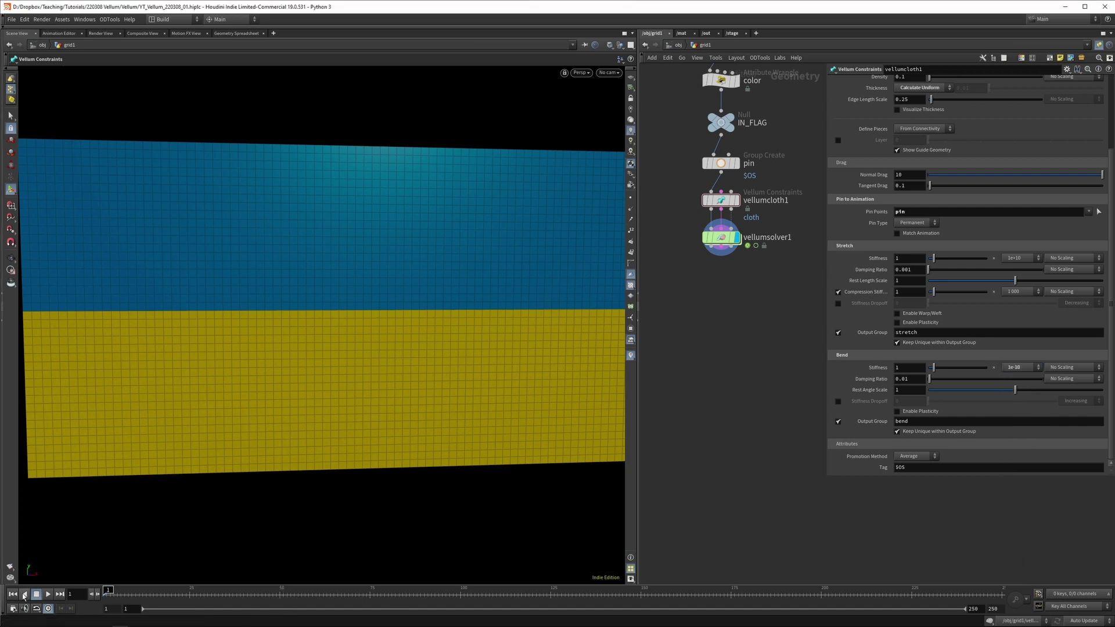
left_click(51, 595)
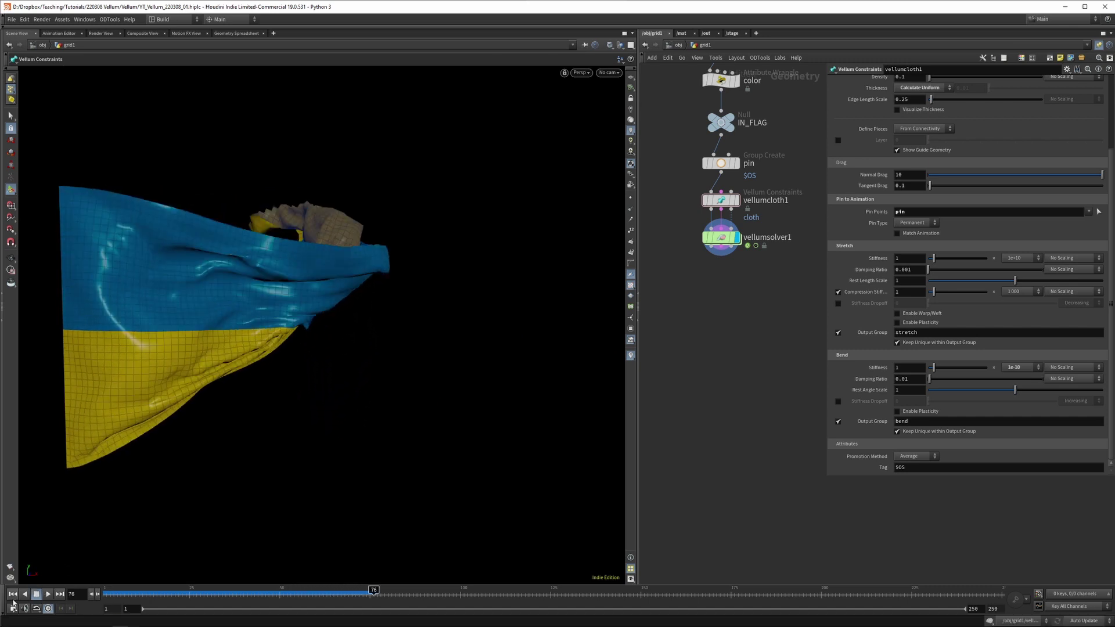
key("ctrl+Up")
- Try a Bend Stiffness multiplier of 0.000001 on vellumcloth1 and test the simulation from the first frame
left_click(1018, 368)
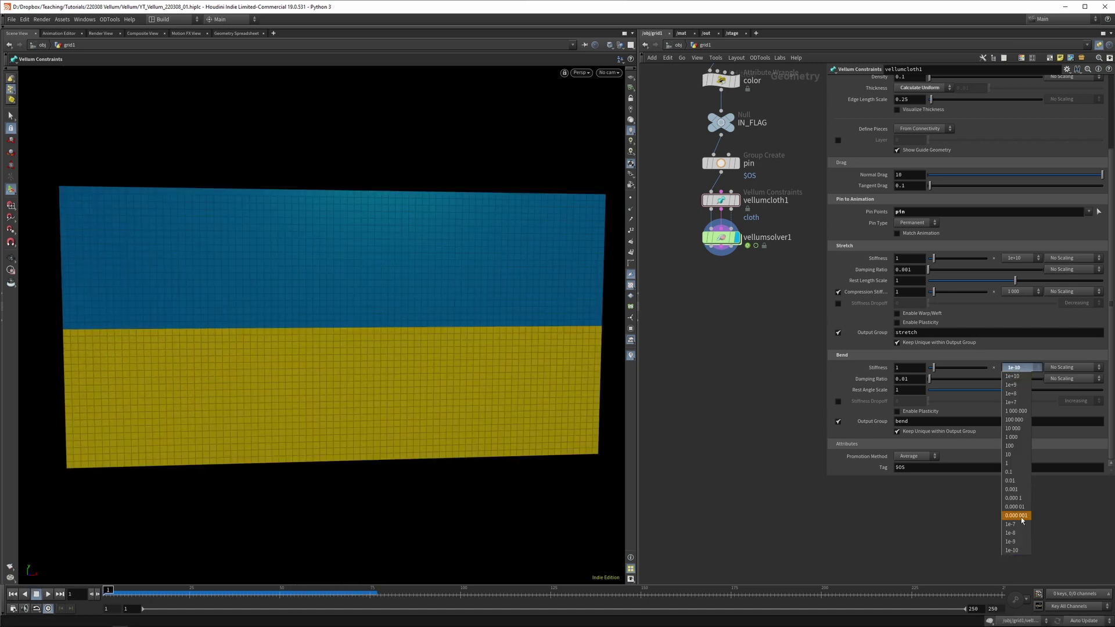
left_click(1026, 516)
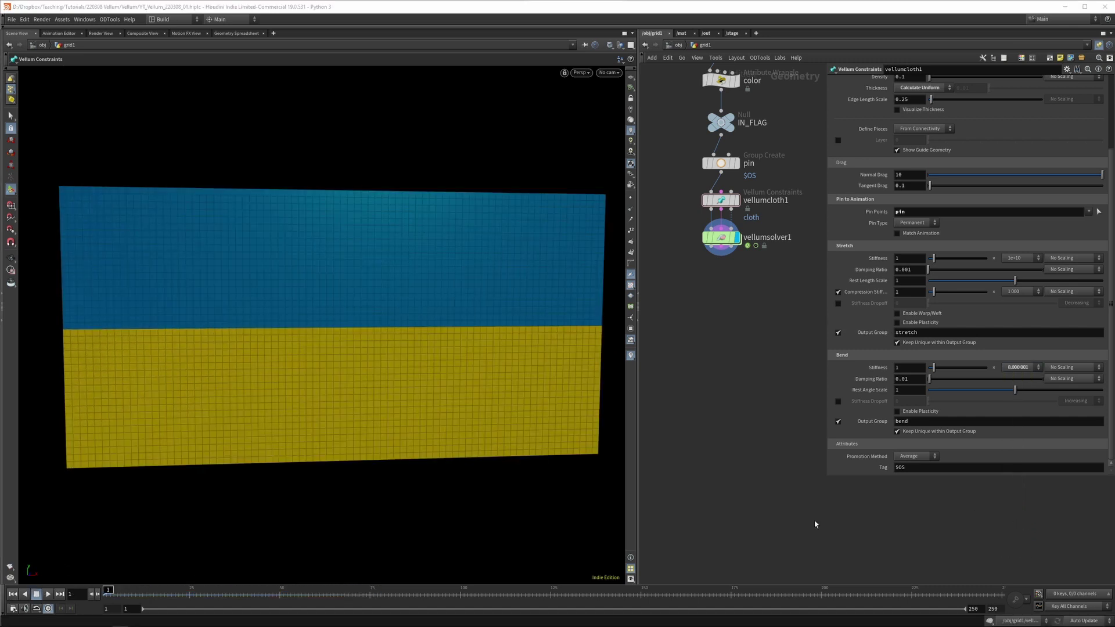
key("Up")
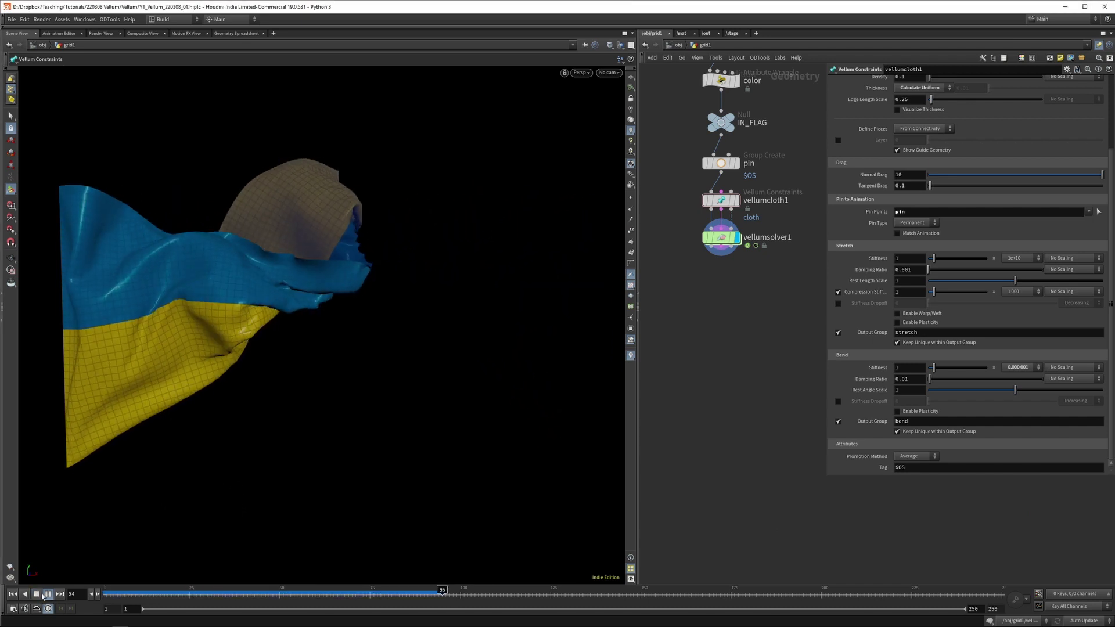
key("ctrl+Up")
- Set the Bend Stiffness multiplier of vellumcloth1 to 1e-8, play the simulation, and rewind to the first frame
left_click(1016, 369)
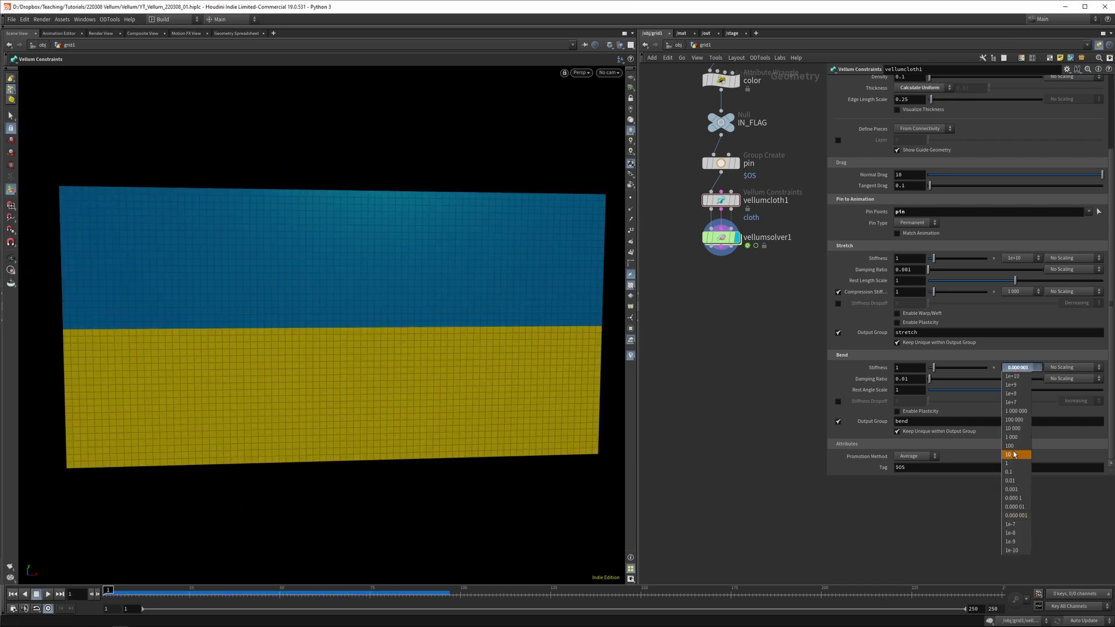
left_click(1027, 533)
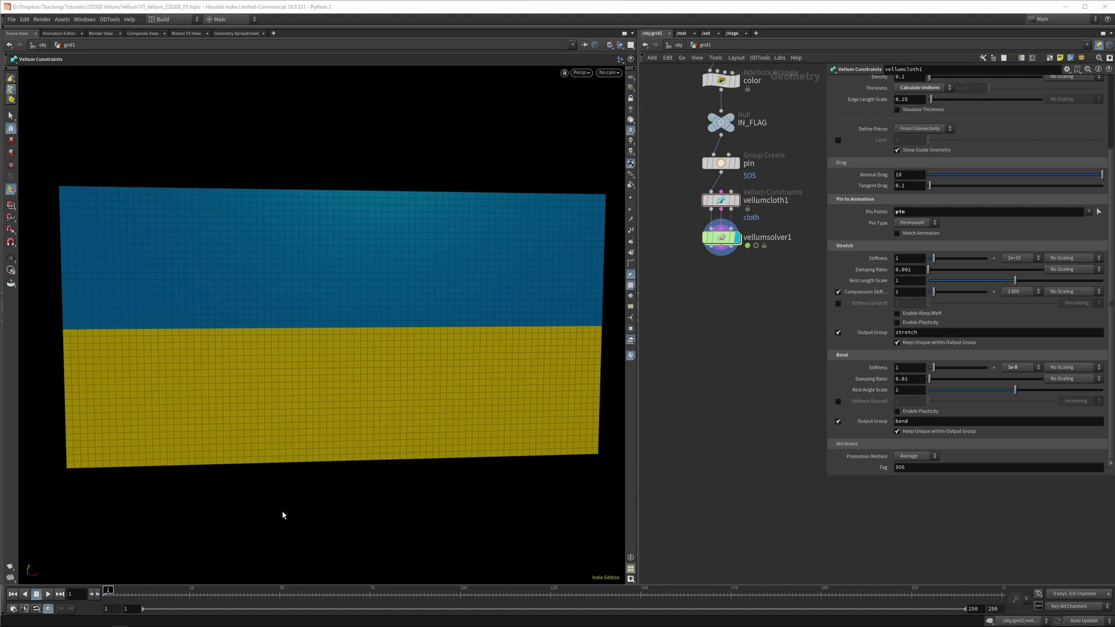
key("Up")
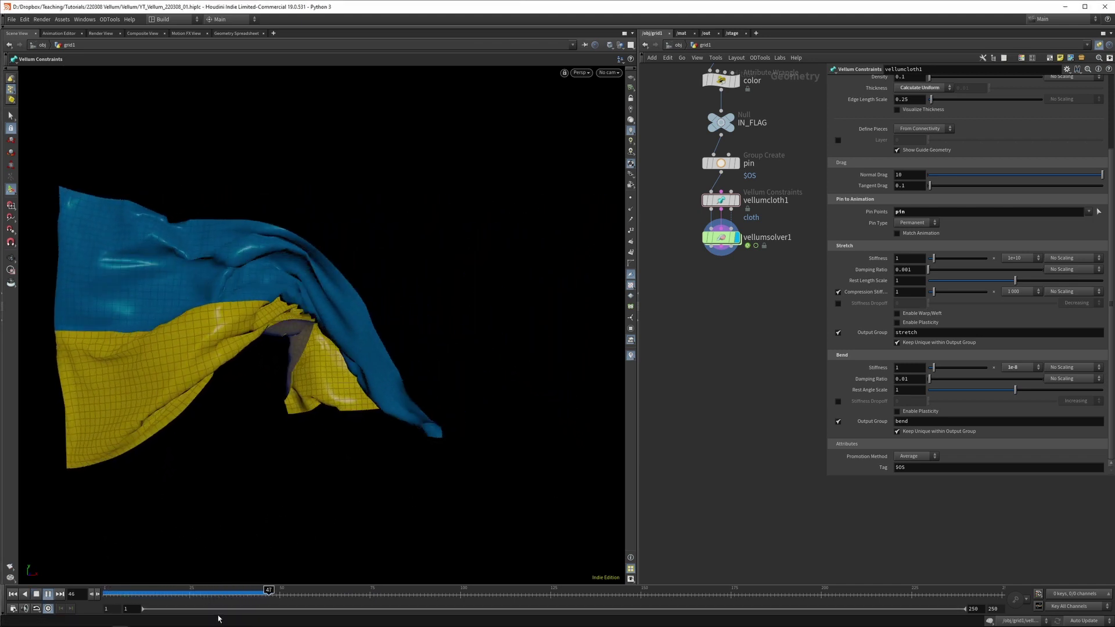
key("ctrl+Up")
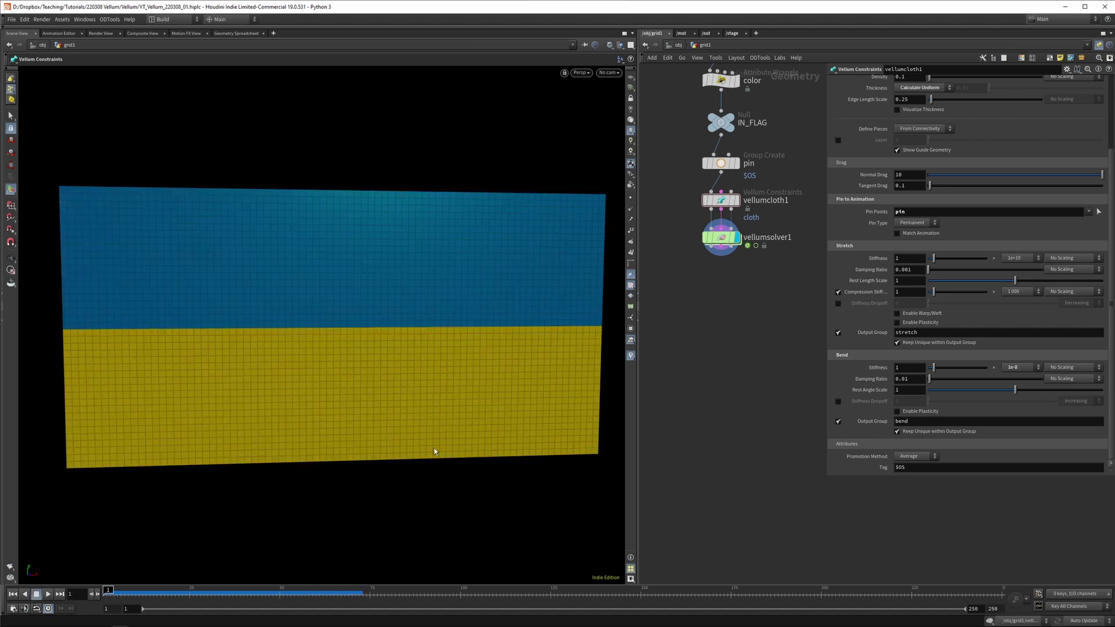
- Add a Vellum Post-Process node after vellumsolver1 with a Spatial Blur of 1, and play the smoothed flag
middle_click_drag(750, 279, 755, 298)
left_click(728, 256)
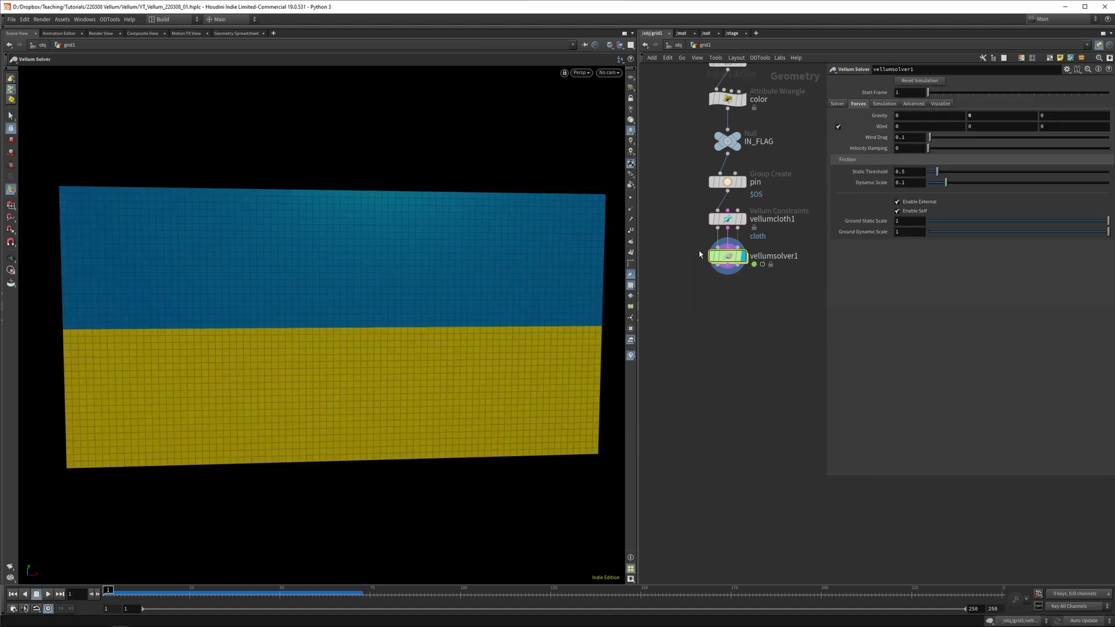
key("Tab")
type("vellum post")
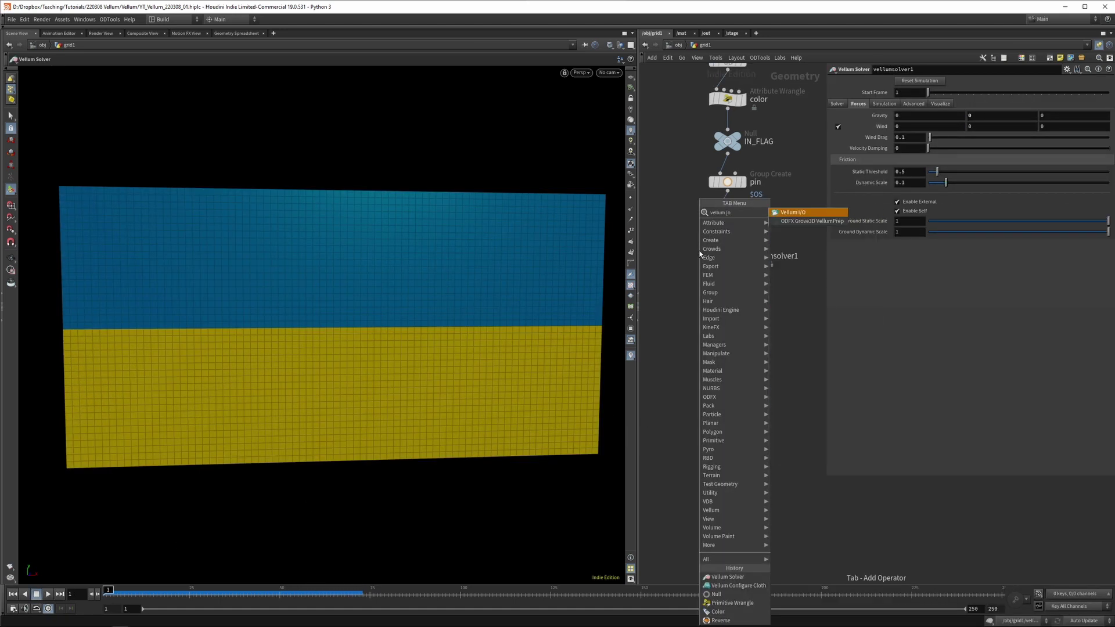
key("Return")
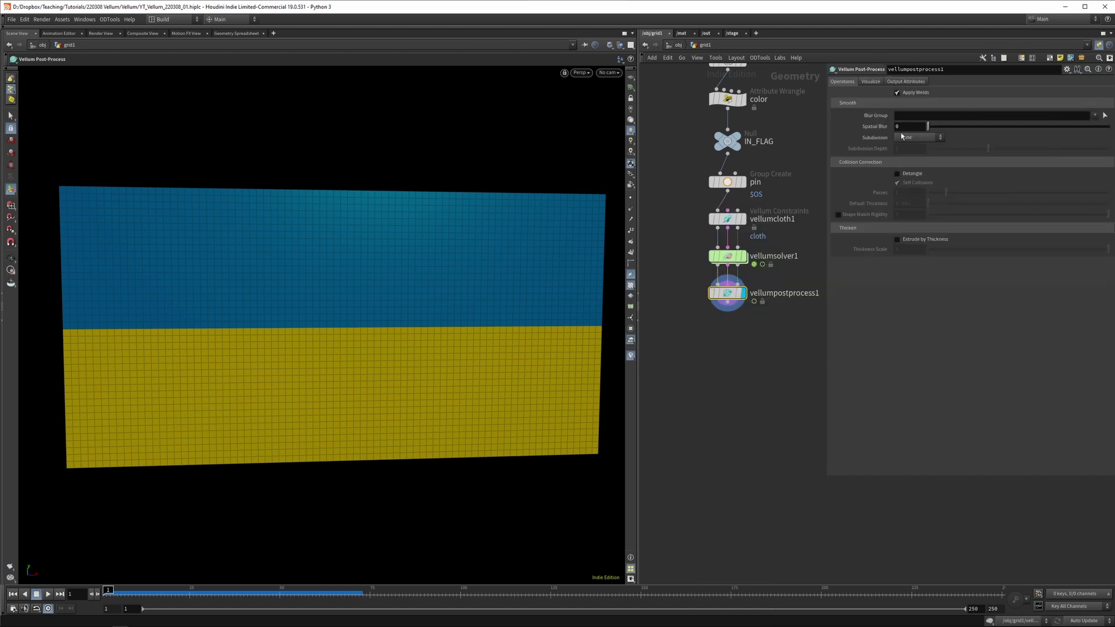
key("Return")
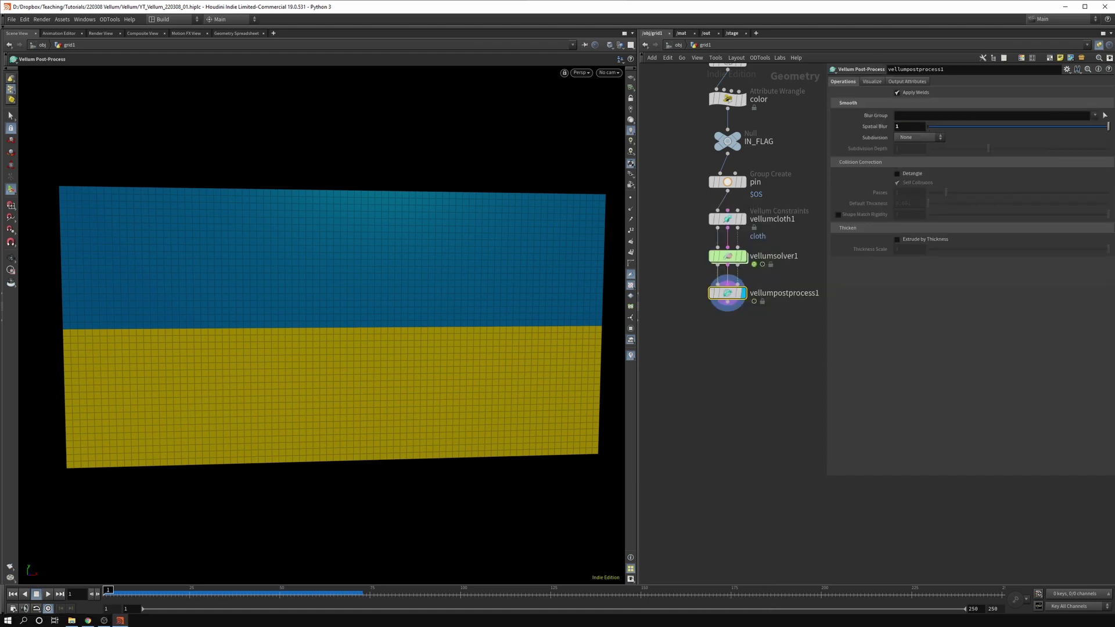
left_click(48, 594)
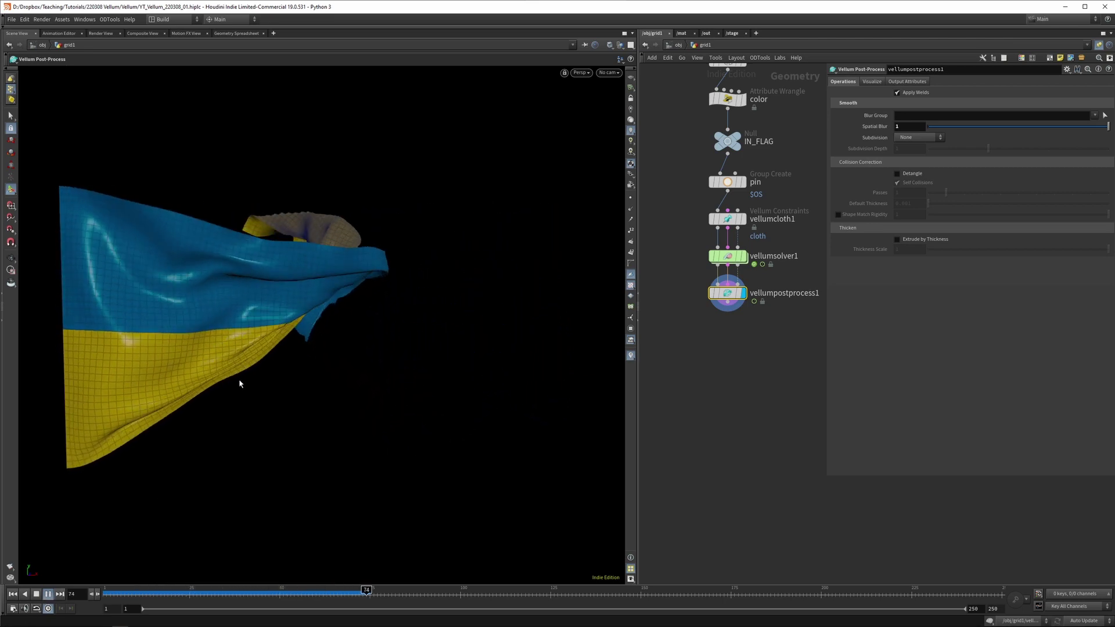
key("ctrl+Up")
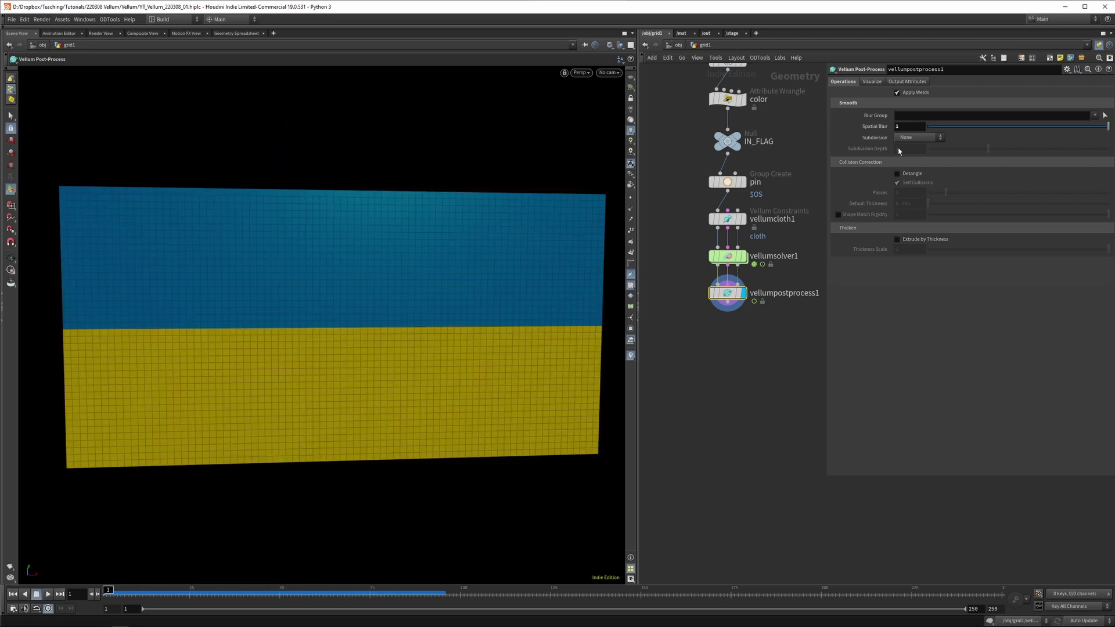
- Set the post-process Subdivision to Catmull-Clark and scrub the timeline to frame 60
left_click(917, 137)
left_click(915, 160)
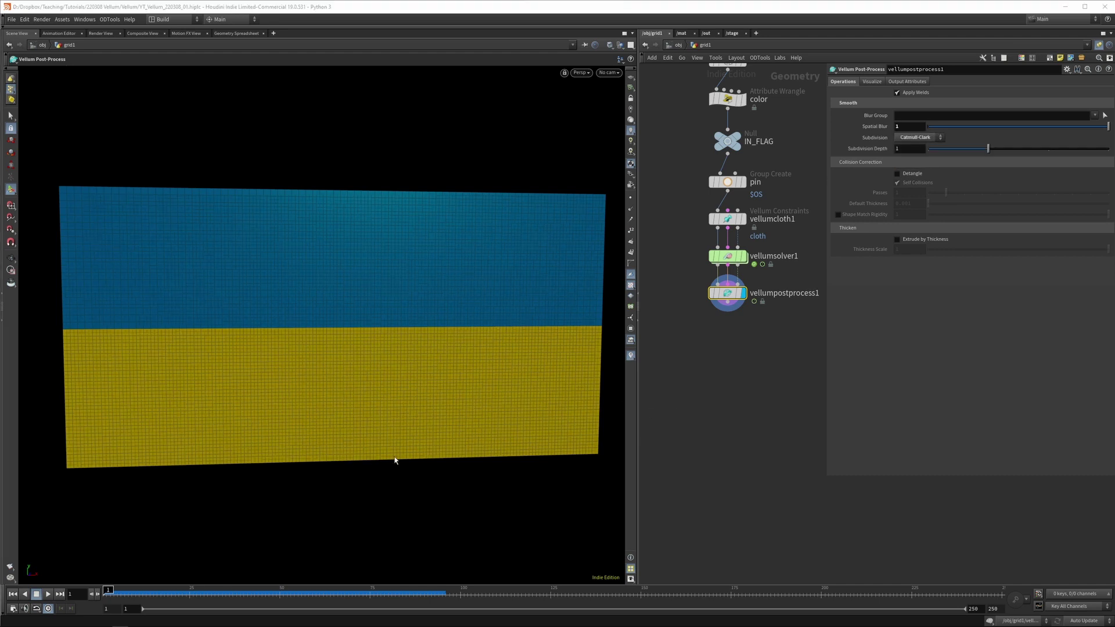
left_click_drag(198, 596, 317, 598)
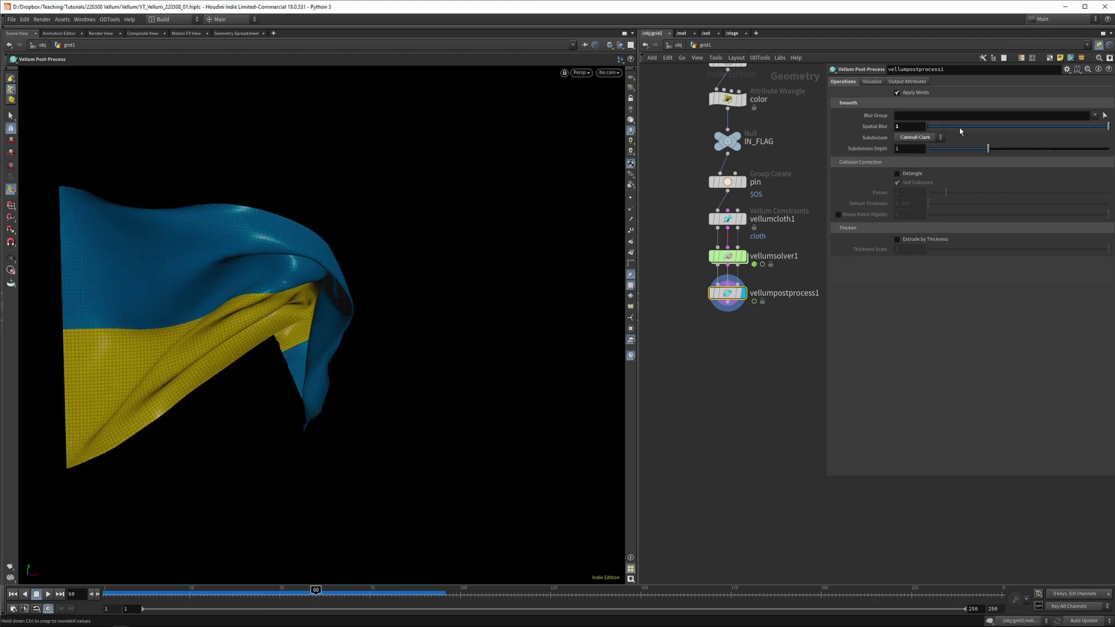
- Reset the Spatial Blur and Subdivision of vellumpostprocess1 to their defaults and enable Extrude by Thickness
middle_click(874, 132, "ctrl")
left_click(897, 240)
- Rewind to the first frame and switch the Thickness of vellumcloth1 to Set Uniform with a value of 0.001
left_click(728, 219)
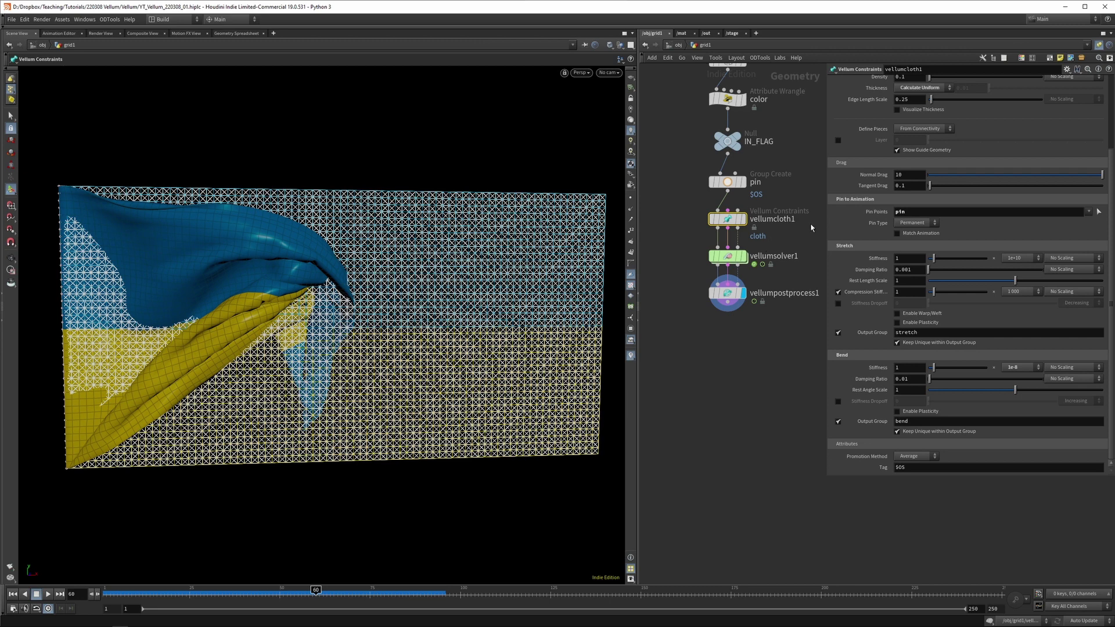
scroll(850, 156, "up", 3)
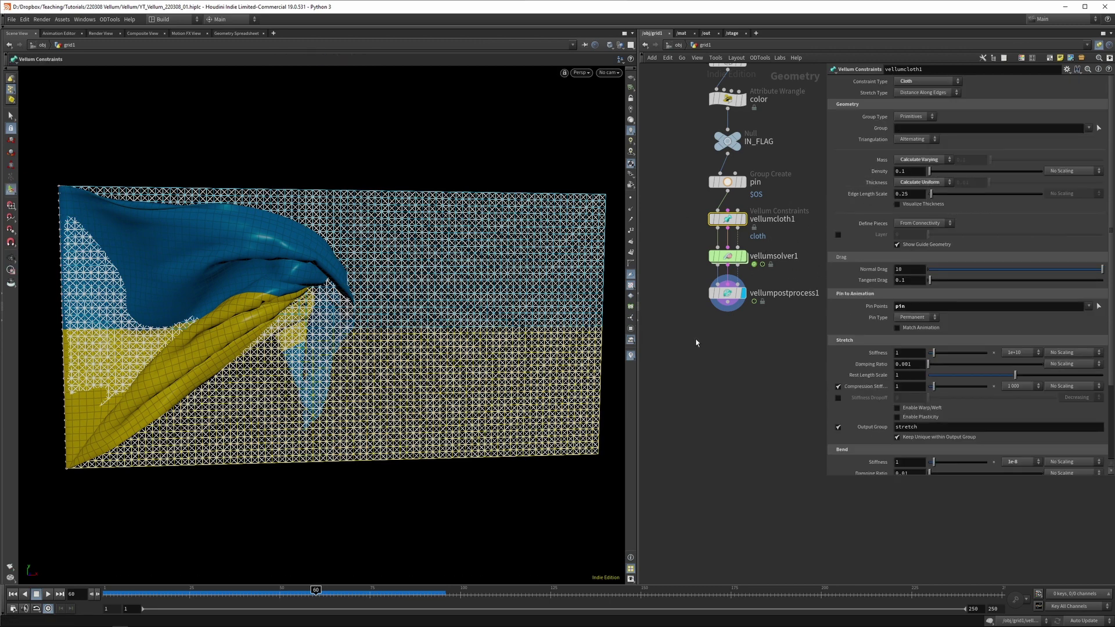
key("Escape")
left_click_drag(369, 246, 265, 392)
scroll(291, 189, "up", 5)
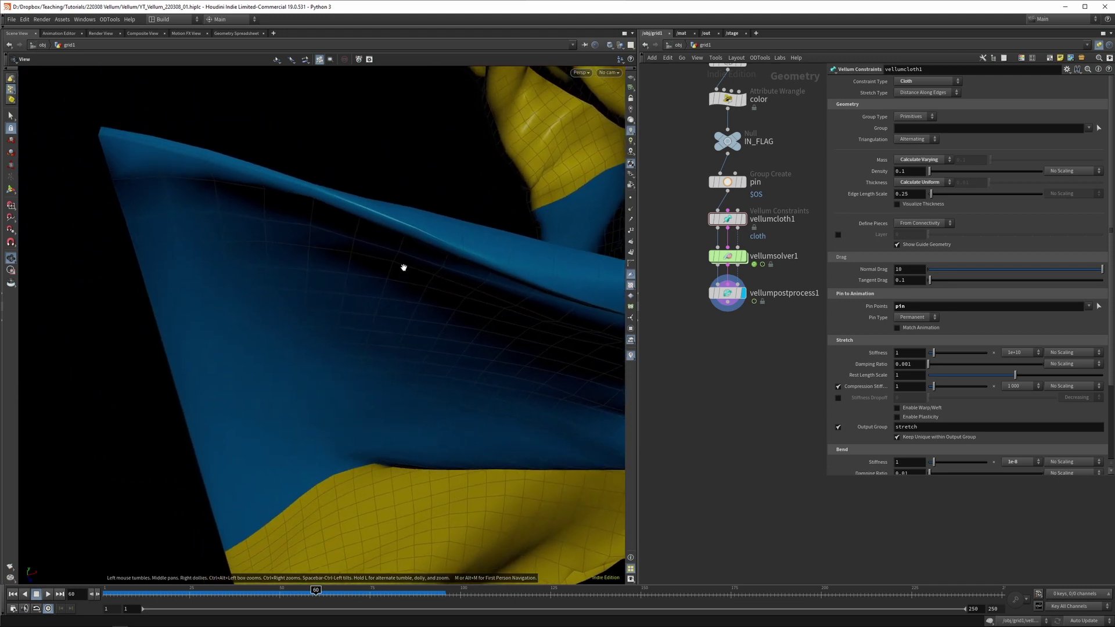
left_click_drag(382, 245, 314, 236)
key("Return")
left_click(921, 182)
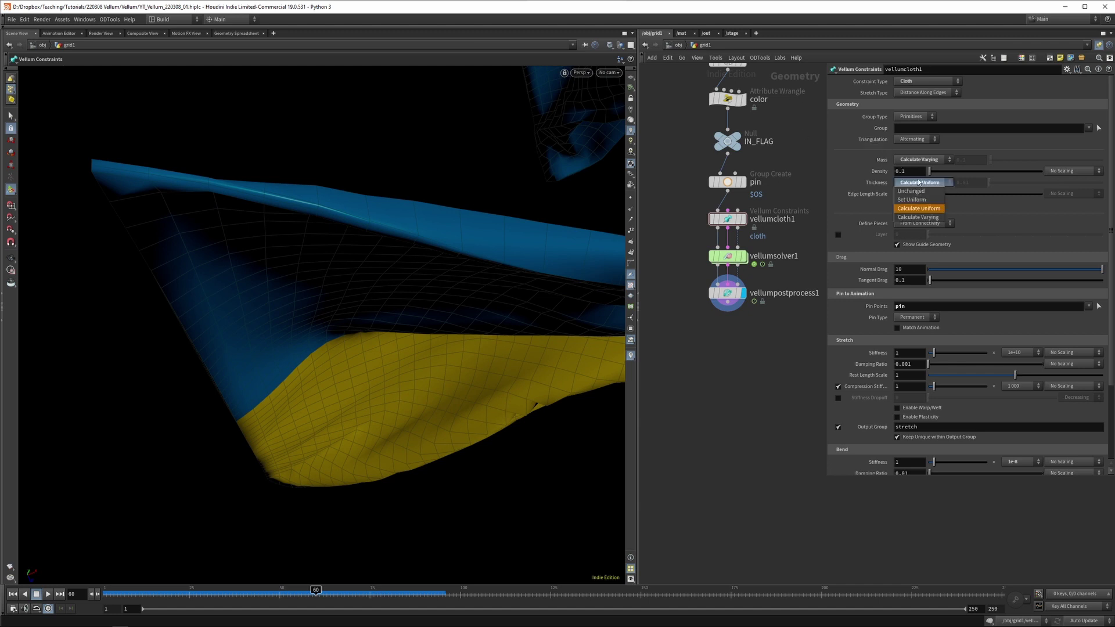
left_click(12, 595)
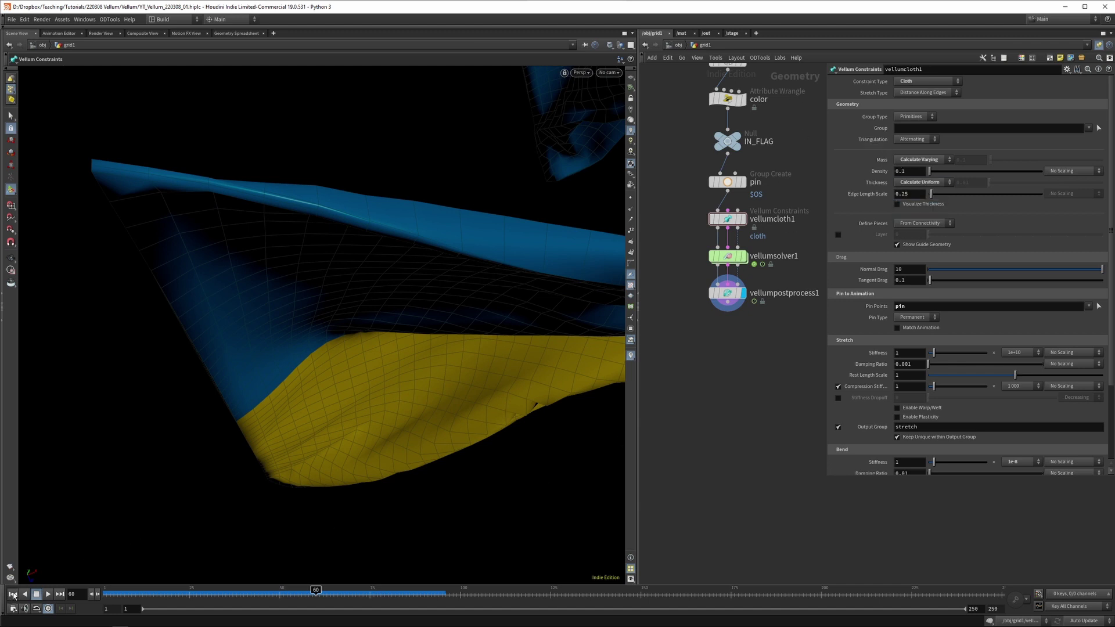
left_click(923, 182)
left_click(912, 200)
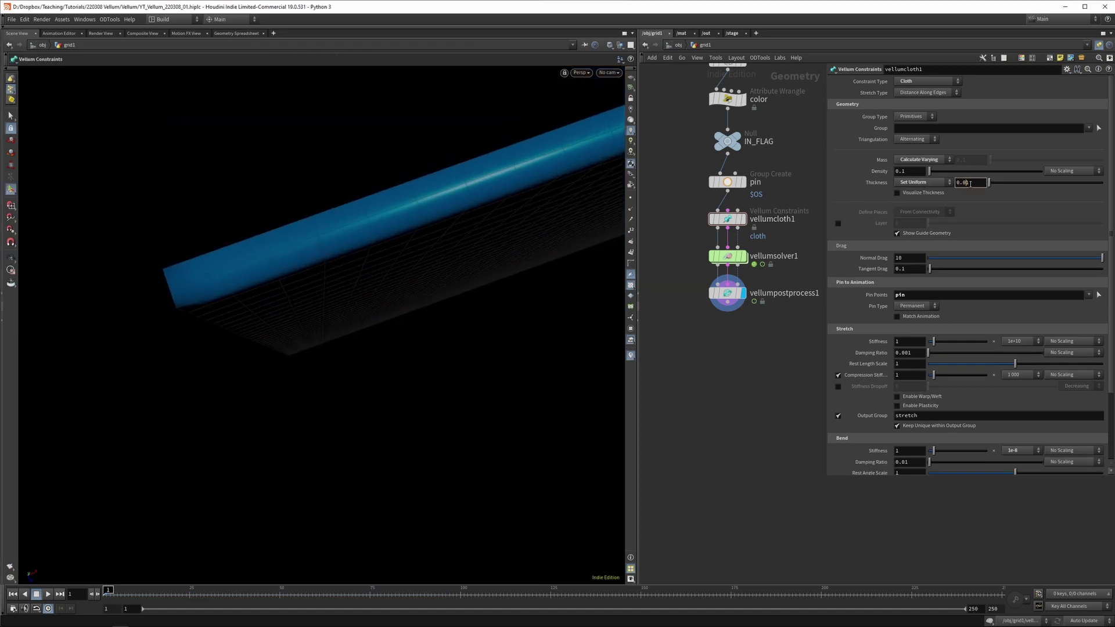
key("Return")
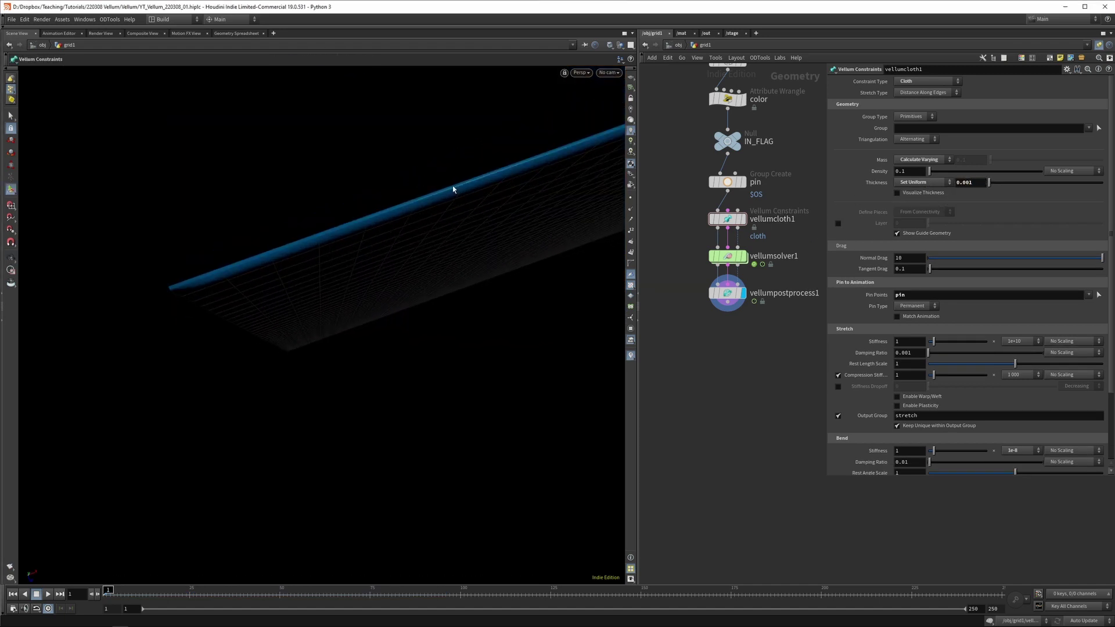
- Inspect the thinner flag, then set the Subdivision of vellumpostprocess1 to Catmull-Clark
key("Escape")
left_click_drag(452, 191, 430, 202)
middle_click_drag(431, 202, 457, 148)
right_click_drag(457, 149, 343, 292)
left_click_drag(343, 293, 377, 266)
key("Return")
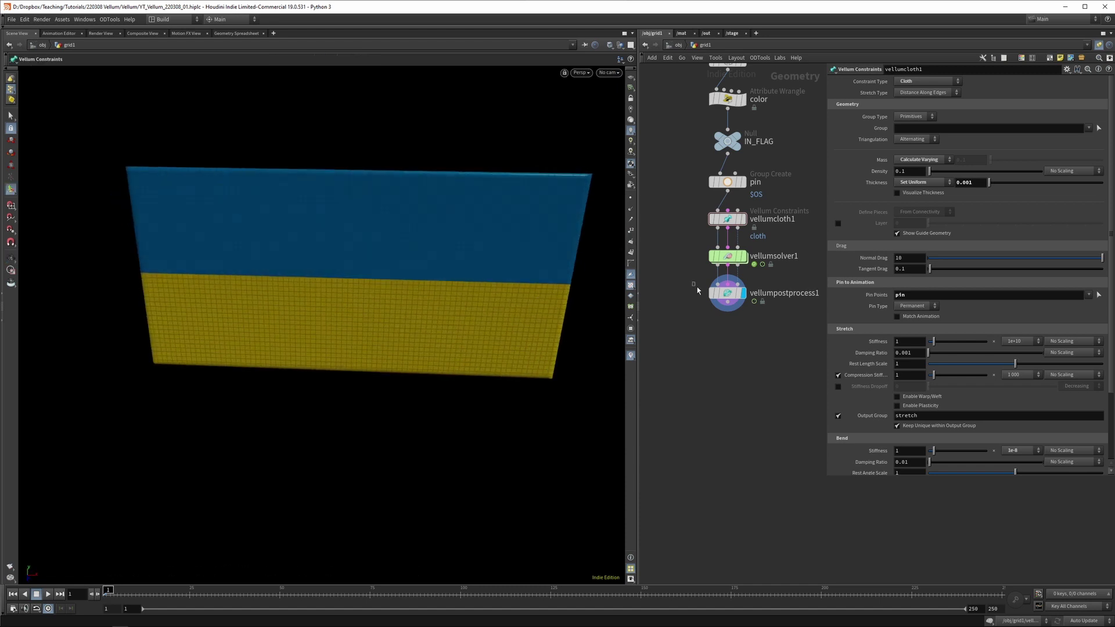
left_click_drag(711, 296, 712, 296)
left_click(920, 137)
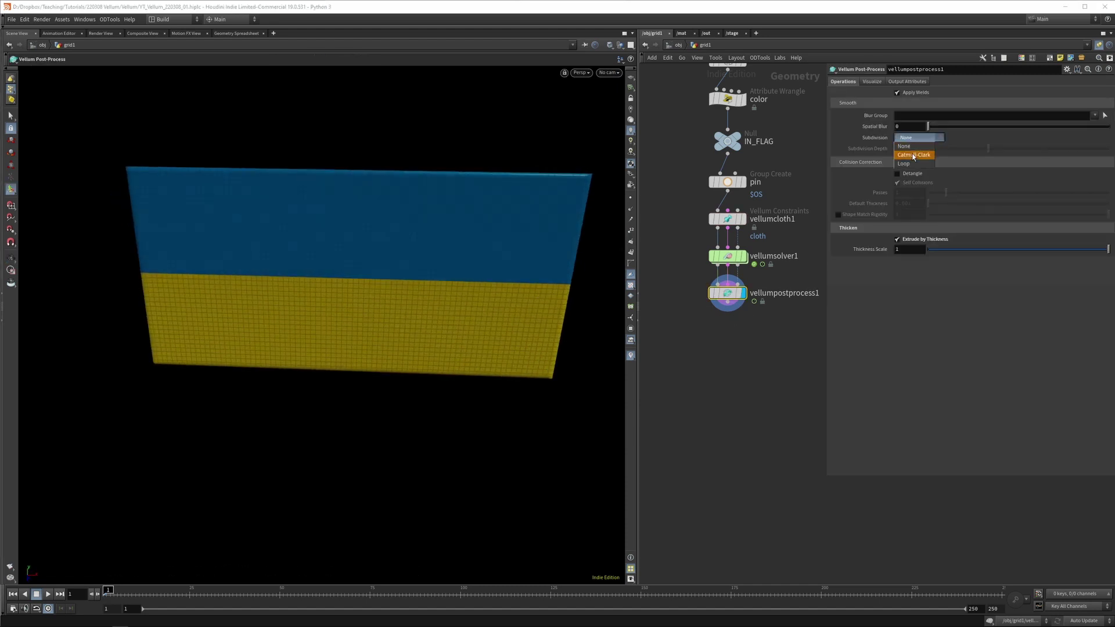
left_click(915, 157)
- Reduce the uniform Thickness of vellumcloth1 to 0.0005, play the simulation, and rewind to the first frame
key("Escape")
left_click_drag(578, 192, 417, 315)
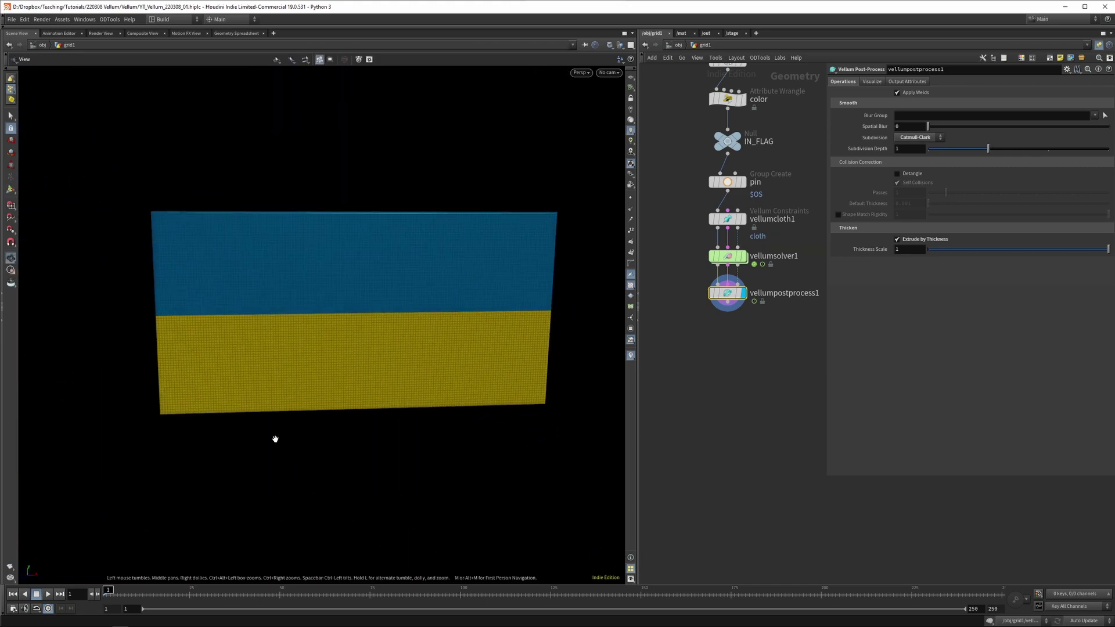
left_click_drag(274, 413, 580, 203)
left_click(768, 237)
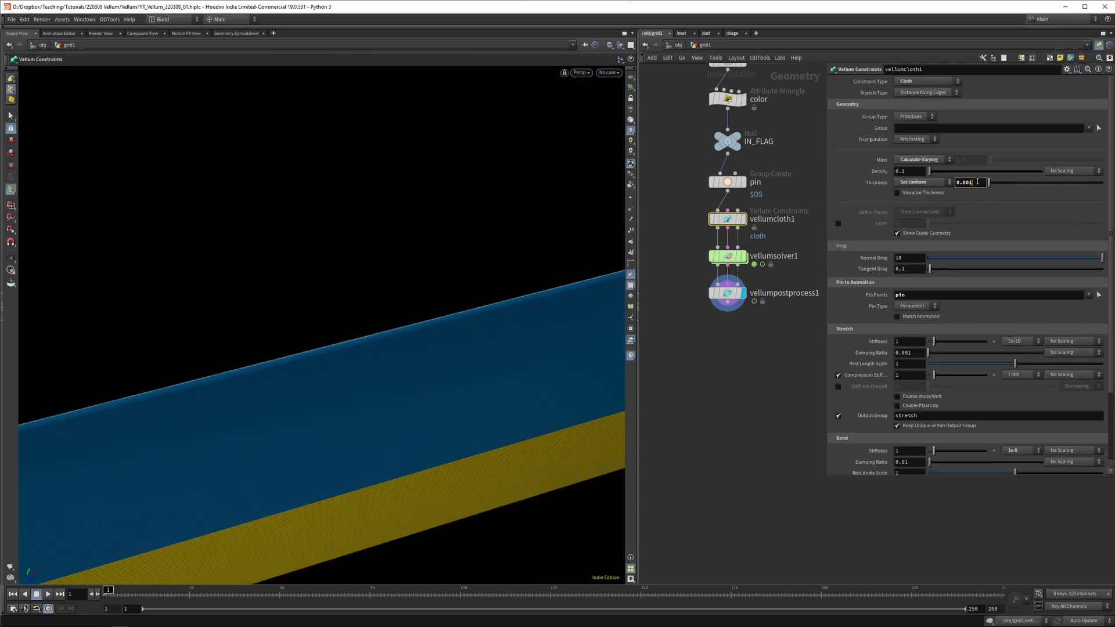
key("BackSpace")
type("05")
left_click_drag(477, 325, 377, 476)
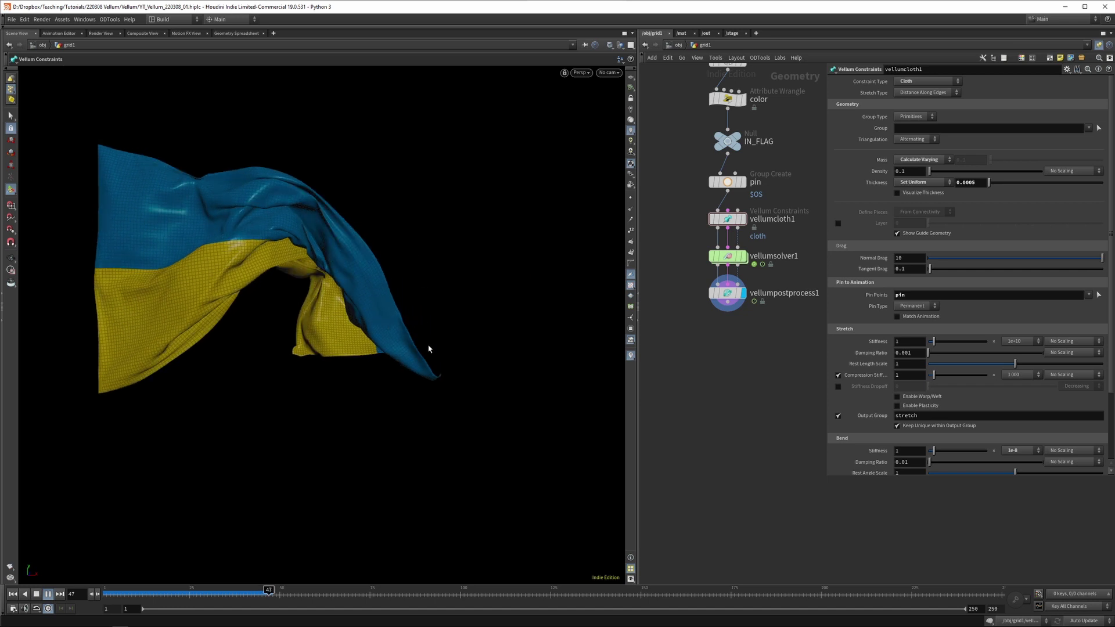
key("ctrl+Up")
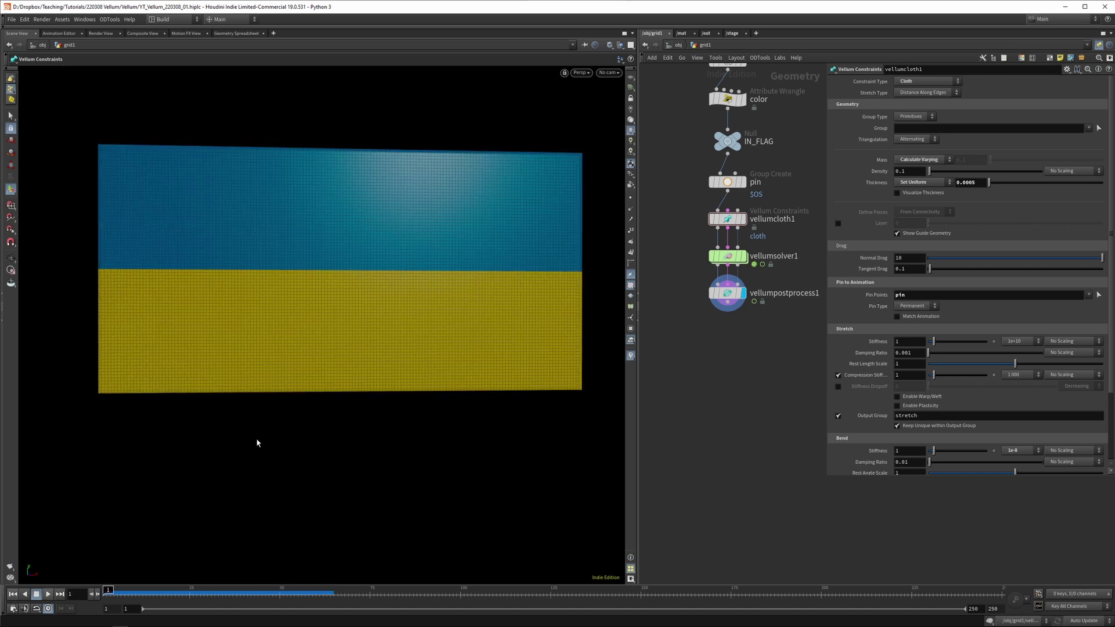
- Review the Stretch and Bend settings of vellumcloth1 and the POP nodes available inside vellumsolver1
scroll(869, 286, "down", 3)
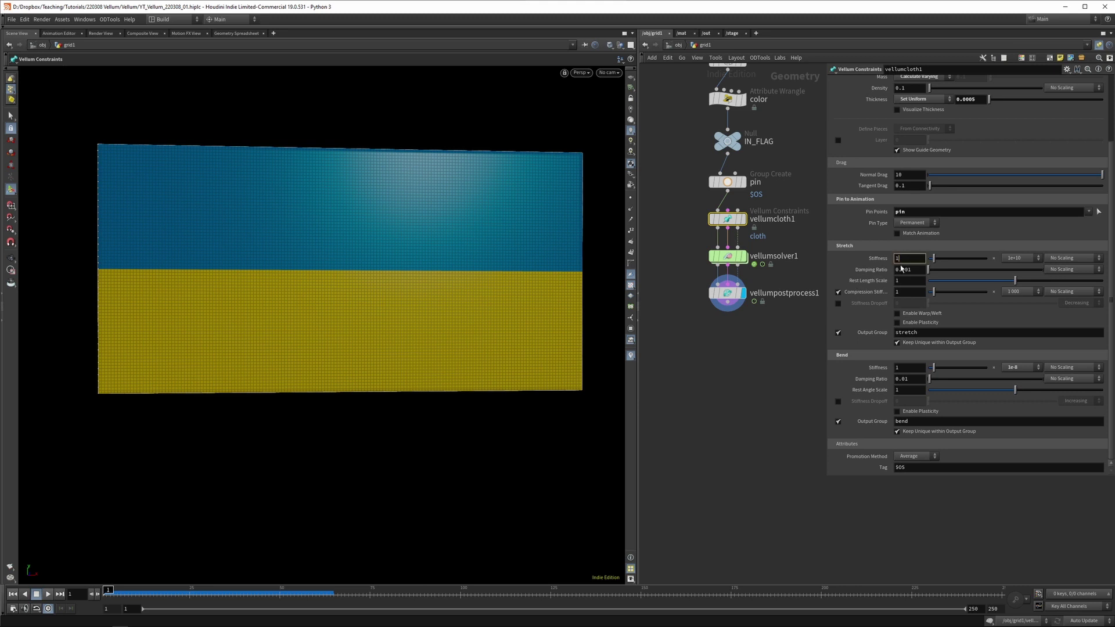
key("h")
left_click(706, 324)
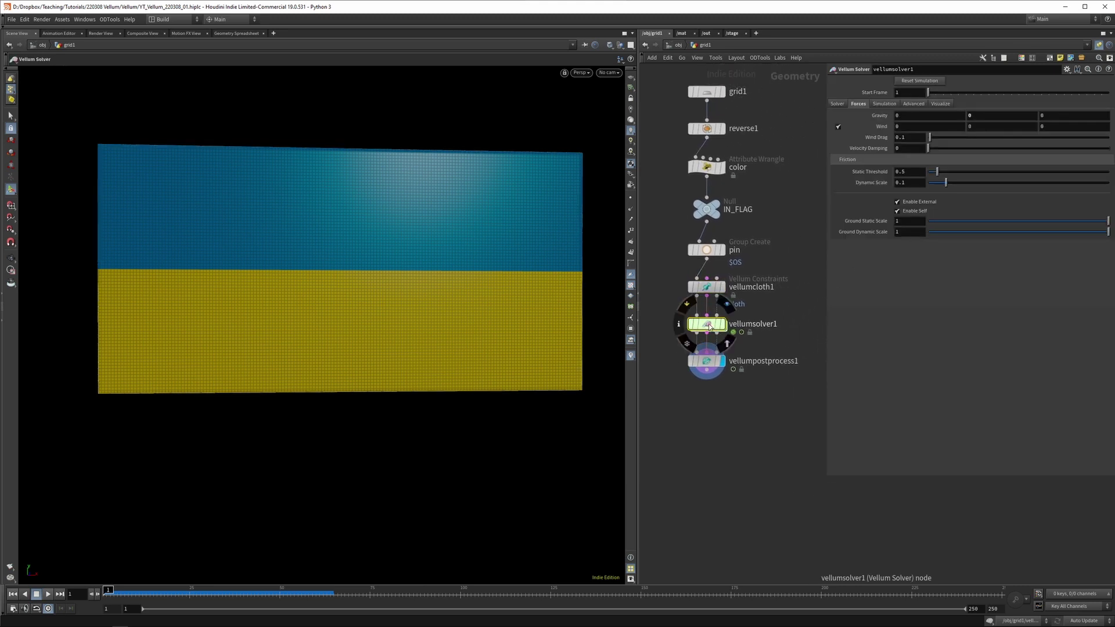
double_click(708, 323)
key("Tab")
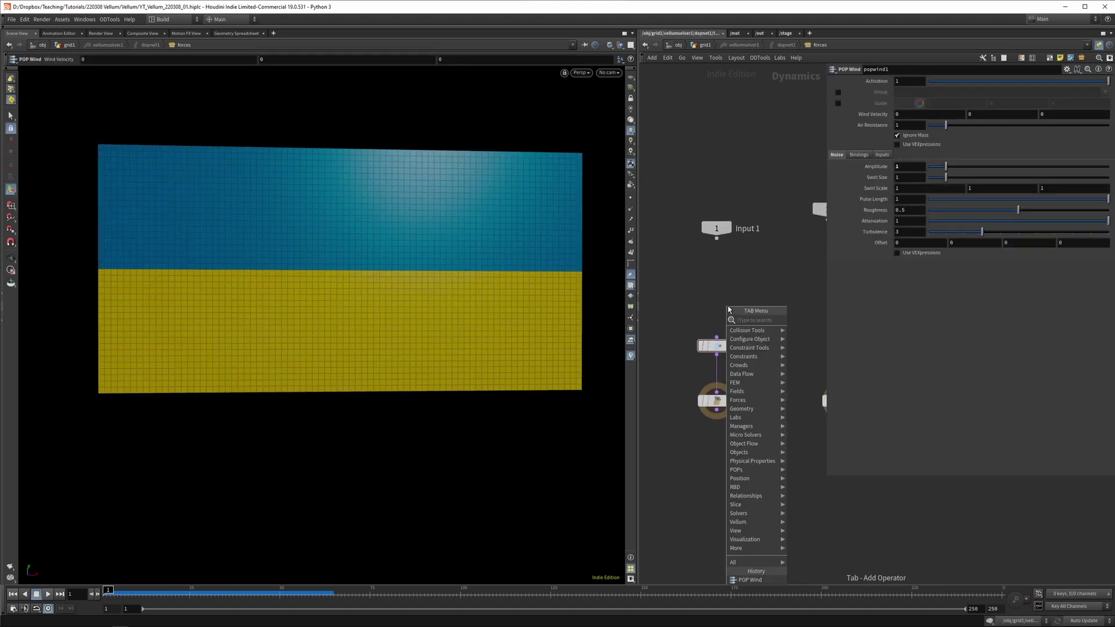
mouse_move(782, 472)
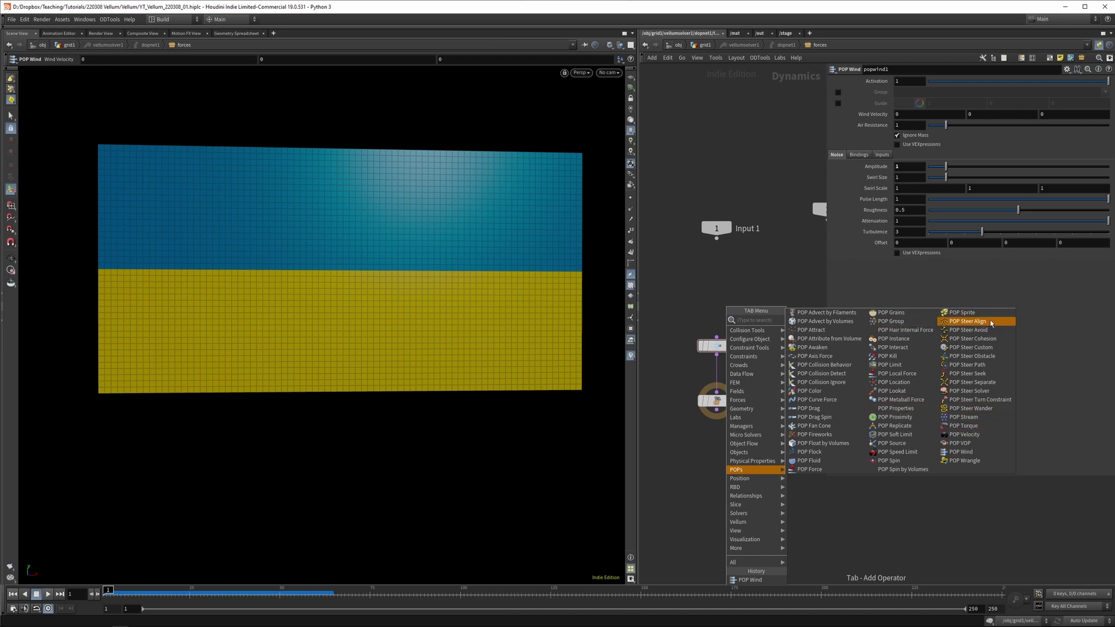
key("Escape")
key("u")
key("u")
key("u")
scroll(765, 273, "down", 3)
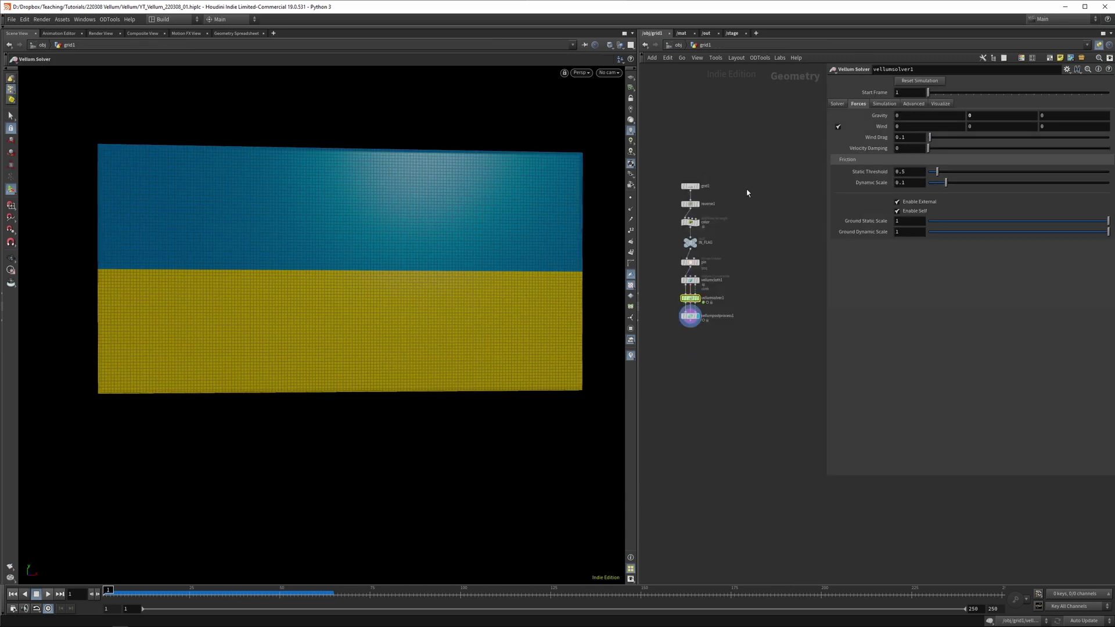
scroll(766, 215, "up", 2)
scroll(784, 279, "up", 1)
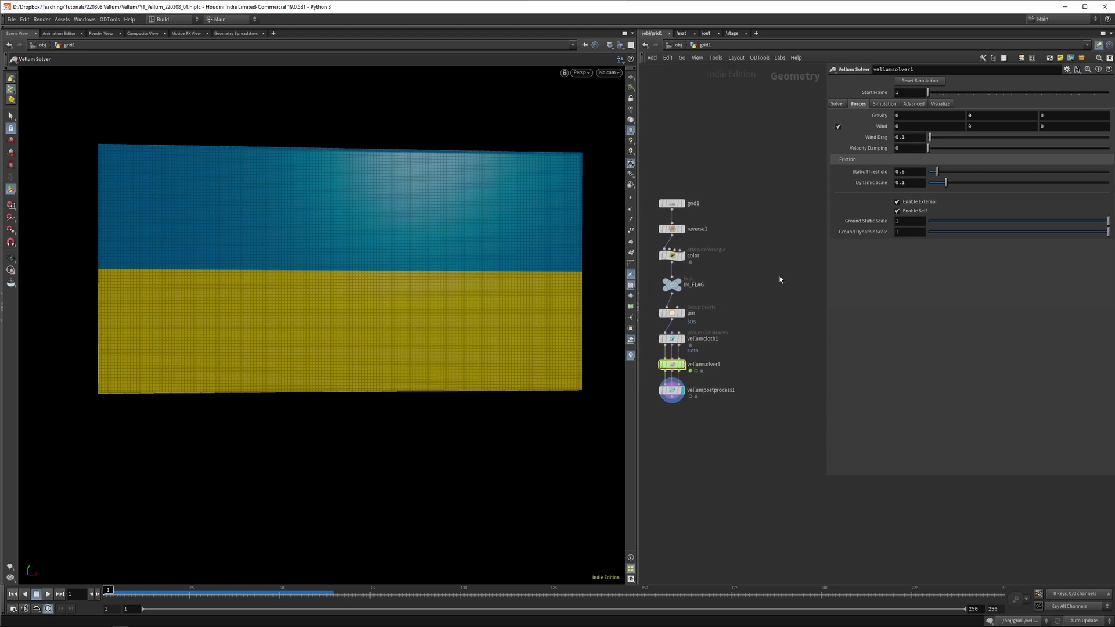
- Return to the object level, save the scene, and rename the grid1 geometry object as setup_01
left_click(668, 45)
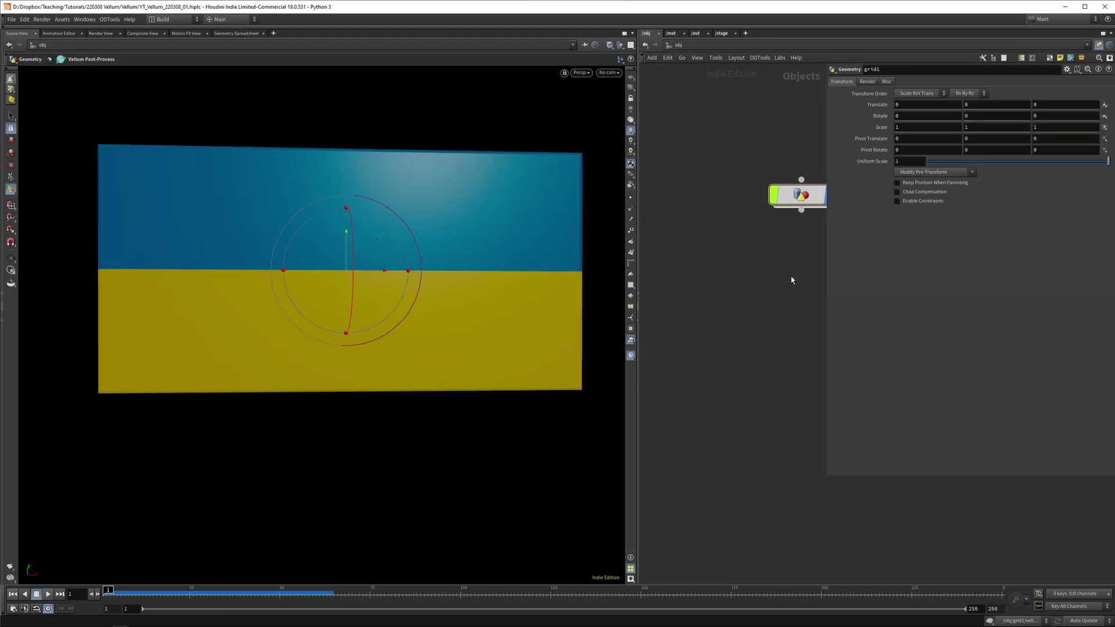
key("h")
key("ctrl+s")
double_click(757, 206)
type("setup_01")
key("Return")
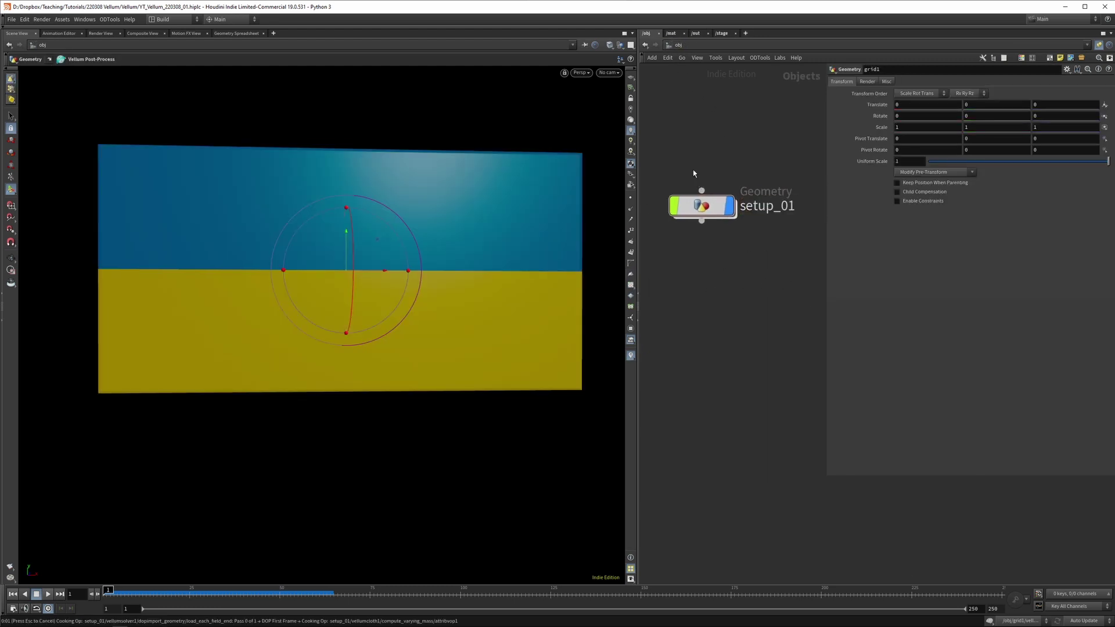
- Duplicate setup_01 as setup_02 with the original hidden, and select grid1 inside the copy
key("ctrl+c")
key("ctrl+v")
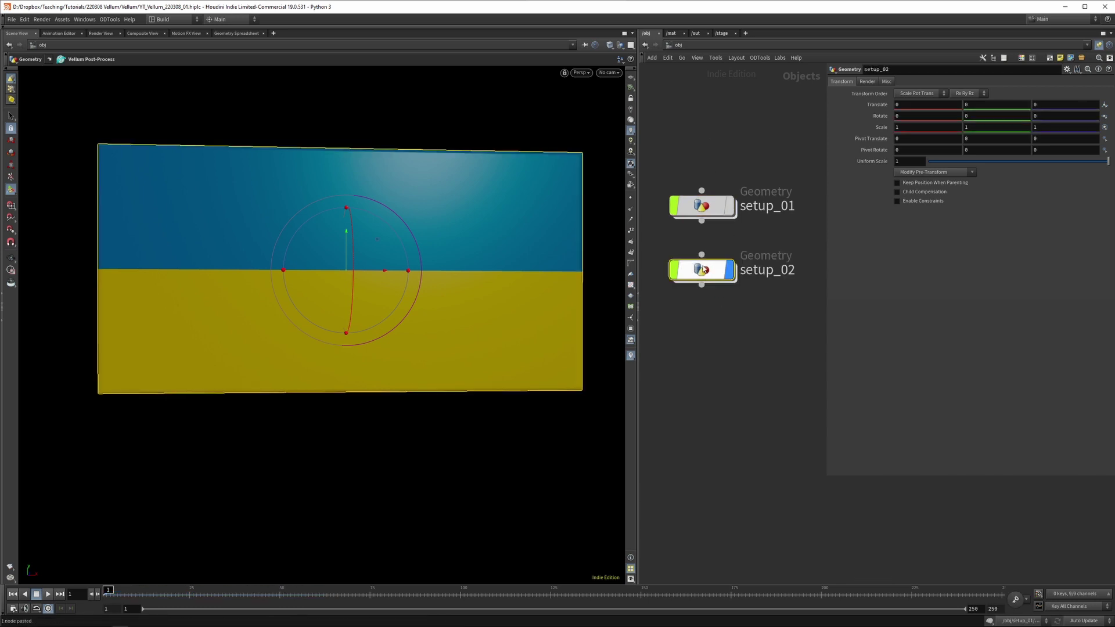
double_click(704, 273)
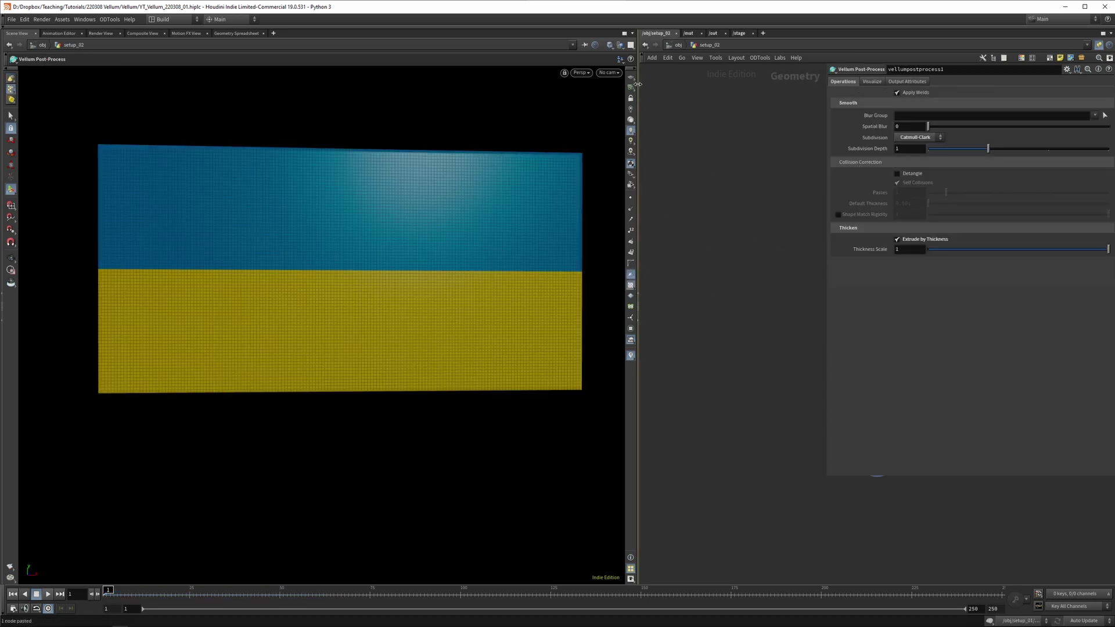
key("Escape")
left_click_drag(513, 253, 480, 331)
key("Return")
key("h")
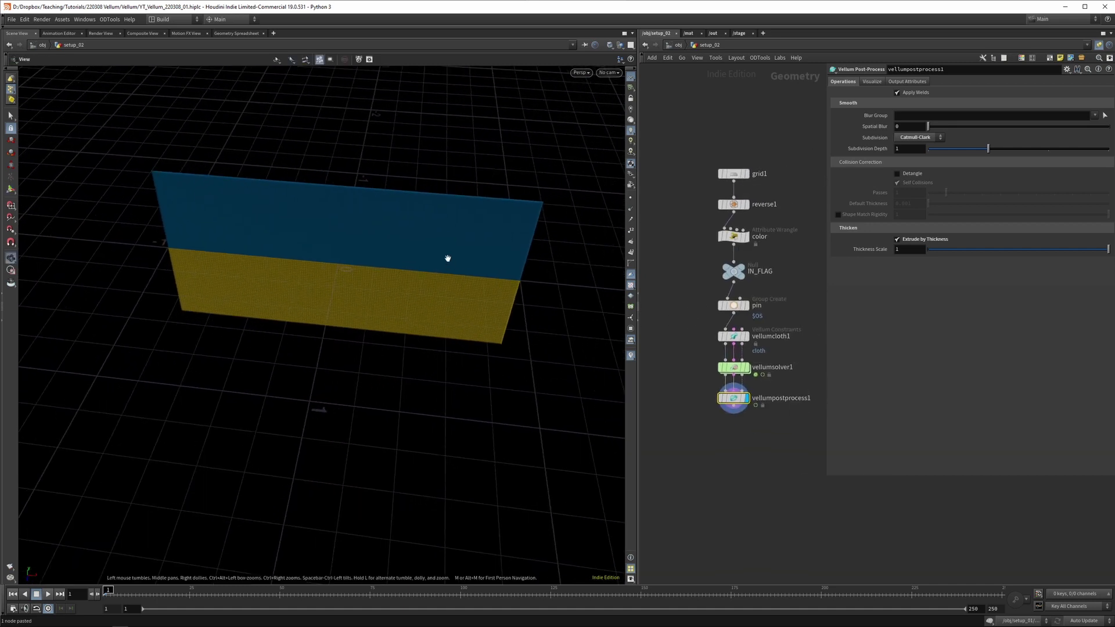
left_click_drag(446, 261, 423, 272)
left_click(733, 174)
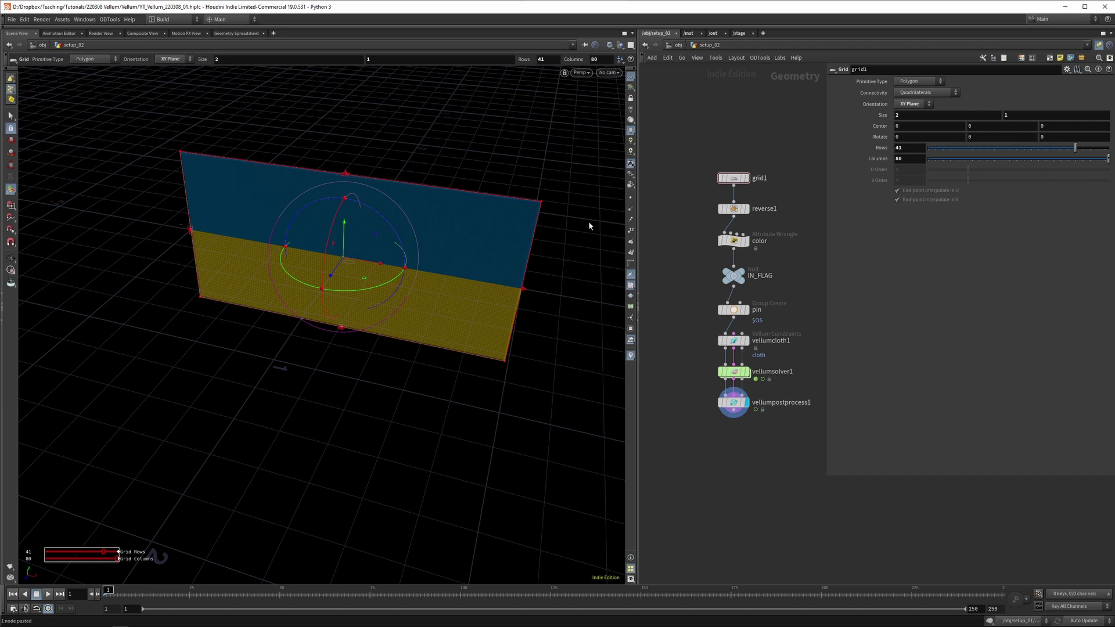
- Set the width of grid1 back to 2 after orbiting around the flag
left_click_drag(548, 229, 527, 260)
key("Escape")
left_click_drag(557, 219, 525, 256)
key("Return")
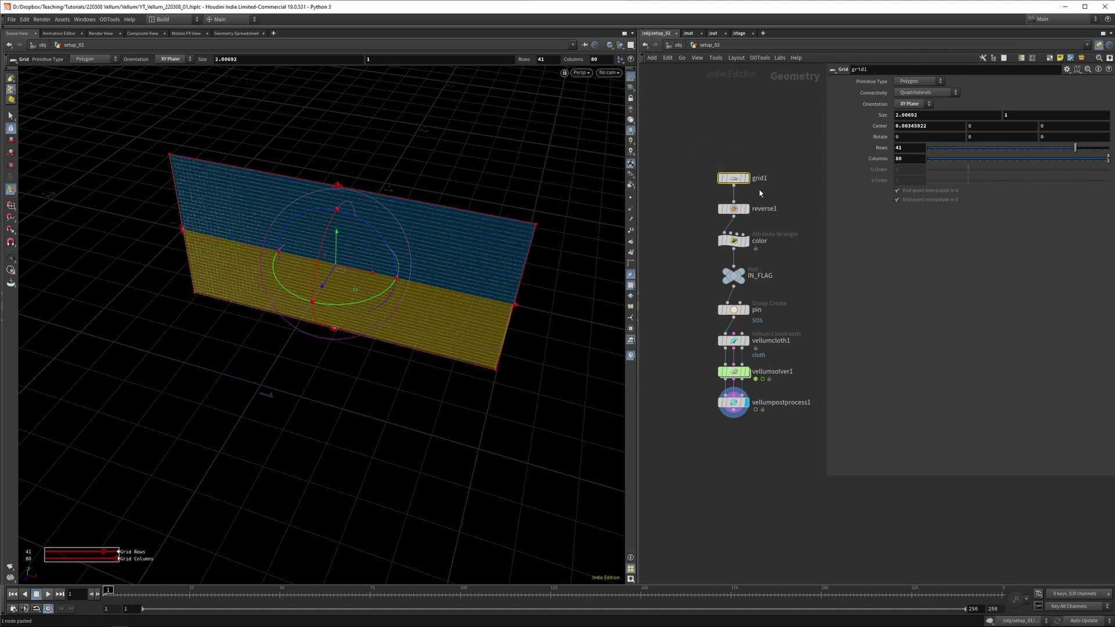
double_click(921, 115)
type("2")
key("Return")
- Change the Orientation of grid1 to ZX Plane so the flag lies flat
key("h")
left_click(928, 103)
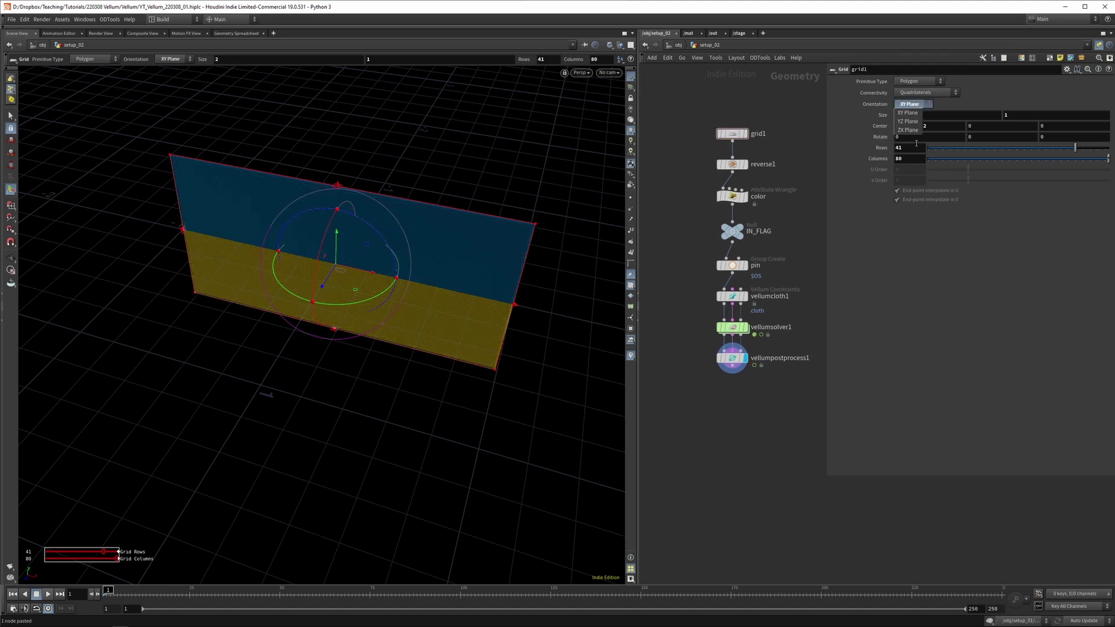
left_click(915, 128)
key("Escape")
mouse_move(499, 287)
left_mouse_down()
mouse_move(511, 207)
mouse_move(505, 299)
left_mouse_up()
- Change the color wrangle's condition to @P.z<0 so the flat flag is split into yellow and blue
left_click(755, 197)
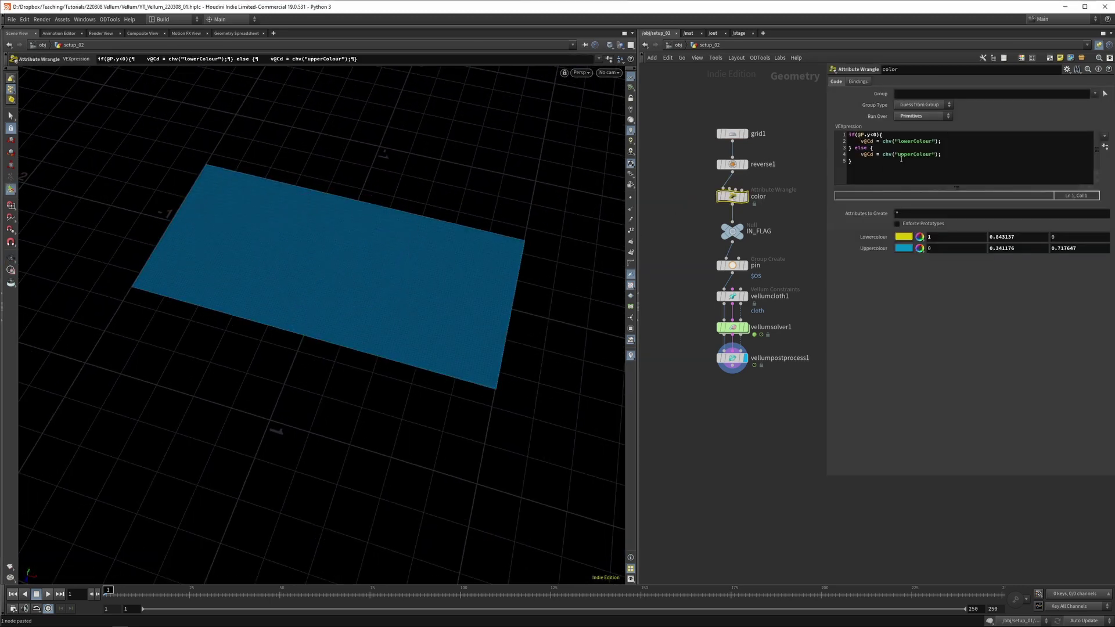
left_click(869, 135)
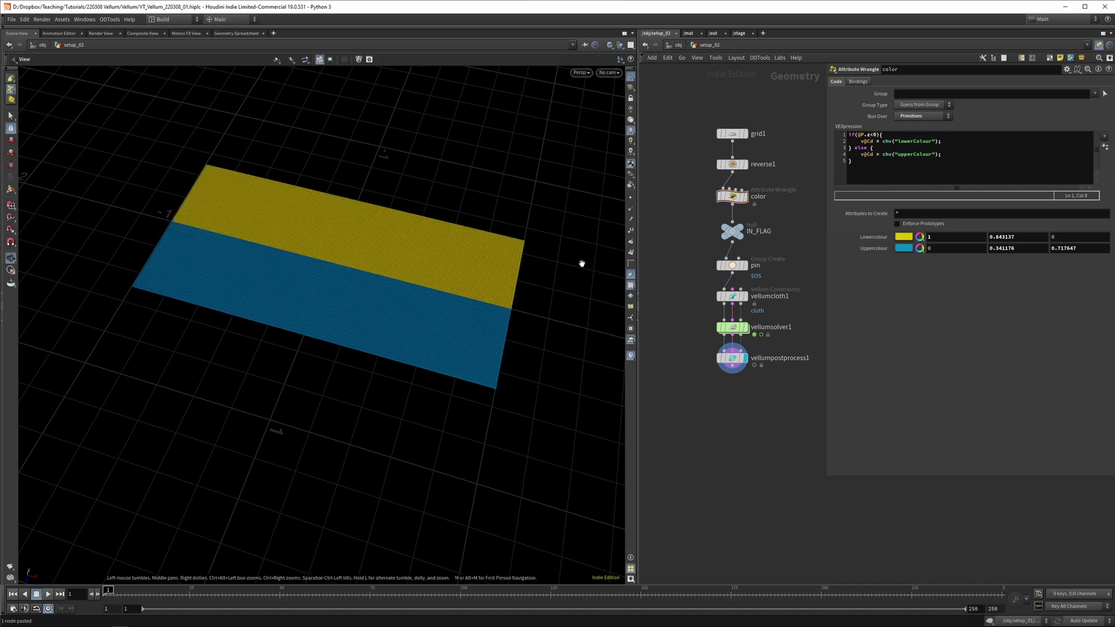
left_click_drag(578, 259, 499, 314)
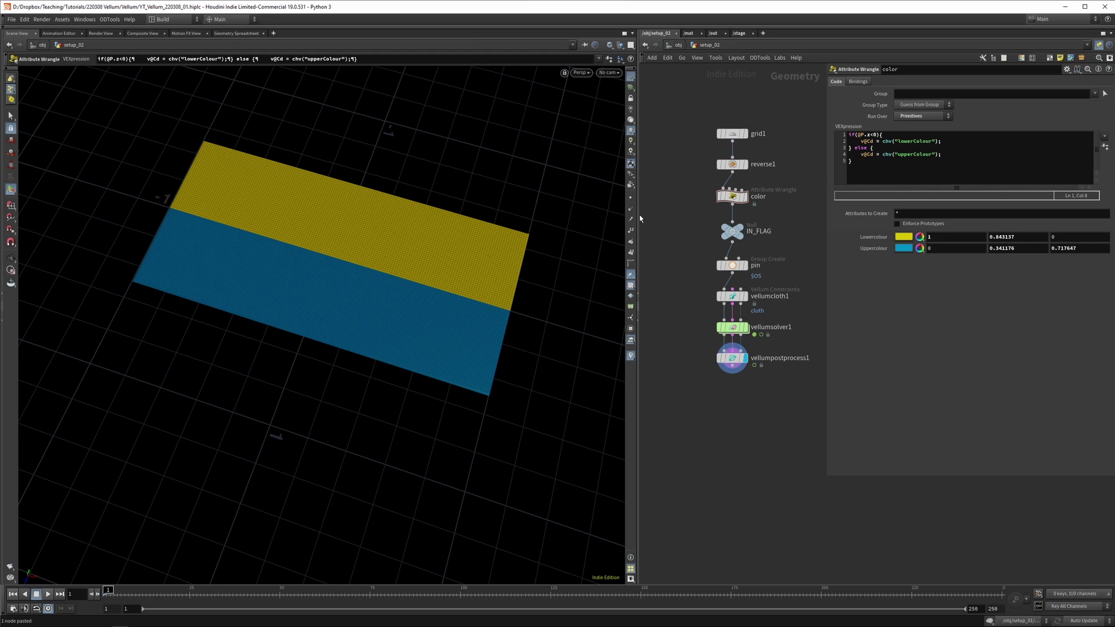
left_click_drag(593, 229, 494, 326)
- Detach vellumsolver1 and vellumpostprocess1 from vellumcloth1, and add a displayed Vellum Brush node after vellumcloth1
middle_click_drag(702, 309, 704, 275)
middle_click_drag(695, 189, 682, 168)
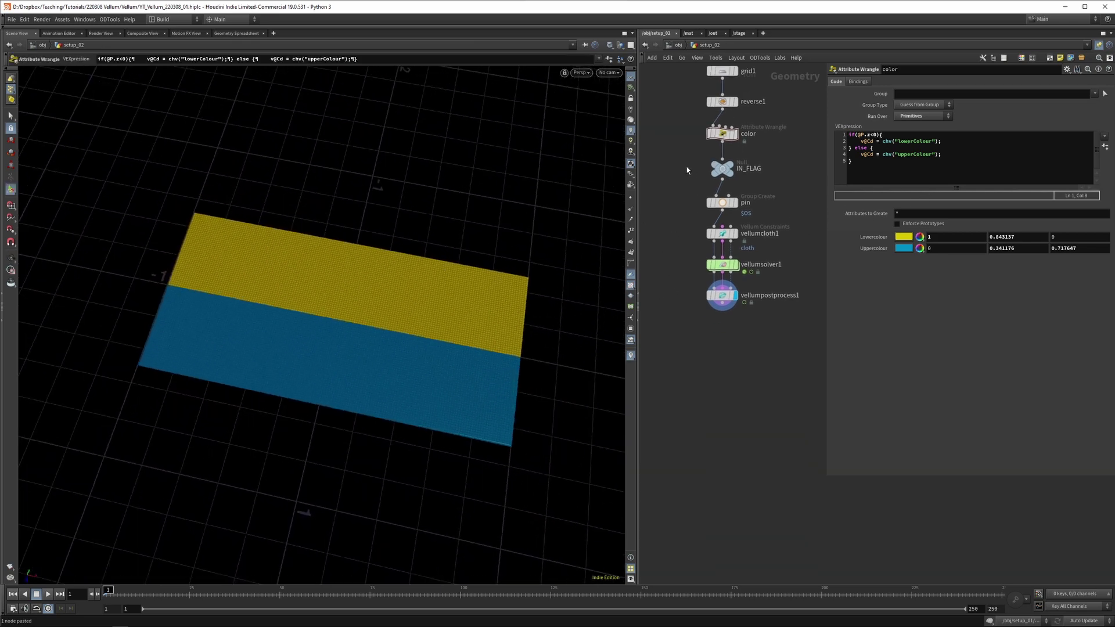
left_click(722, 265)
middle_click_drag(757, 307, 747, 308)
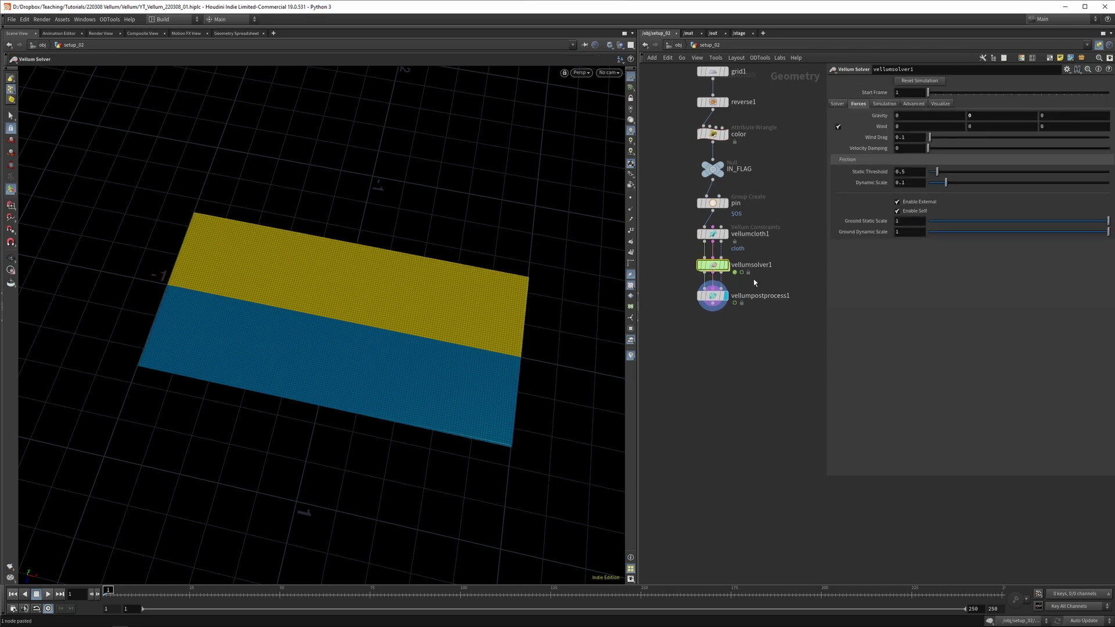
left_click_drag(675, 256, 713, 365)
left_click_drag(692, 230, 772, 272)
key("Tab")
type("vellum")
key("Return")
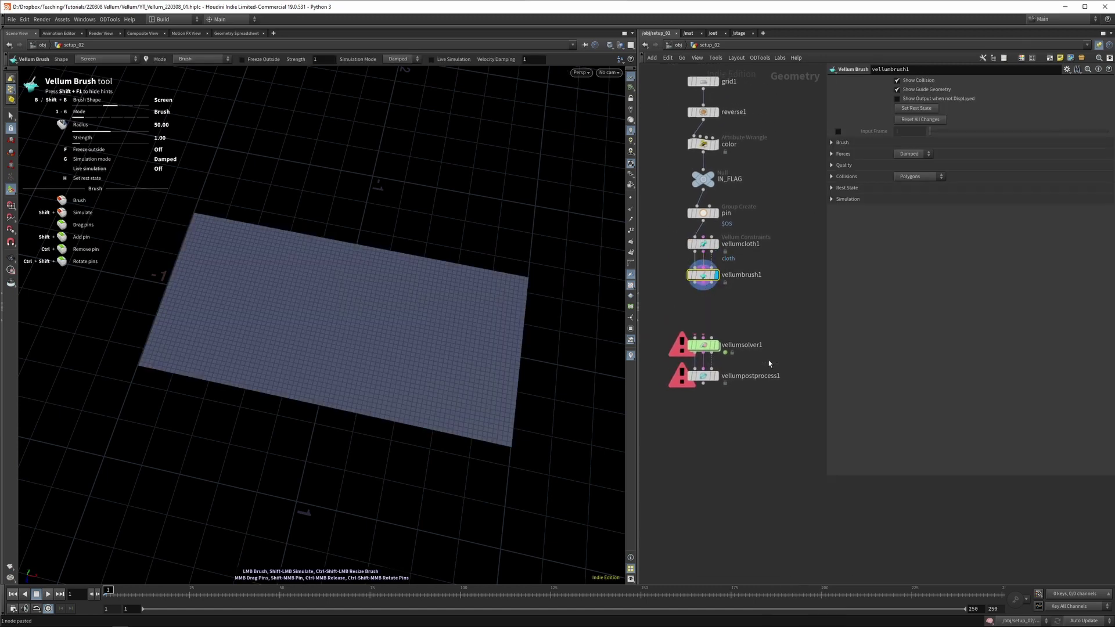
- Enlarge the Vellum Brush radius to about 67 and brush folds into the flag's right end
mouse_move(341, 342)
left_mouse_down("alt")
mouse_move(314, 348)
mouse_move(369, 309)
mouse_move(306, 348)
mouse_move(326, 319)
left_mouse_up("alt")
scroll(243, 312, "up", 5)
mouse_move(243, 313)
left_mouse_down()
mouse_move(238, 263)
mouse_move(211, 235)
mouse_move(183, 329)
mouse_move(200, 363)
mouse_move(308, 331)
mouse_move(326, 266)
mouse_move(404, 276)
mouse_move(468, 381)
mouse_move(497, 374)
mouse_move(506, 279)
mouse_move(473, 294)
mouse_move(511, 274)
mouse_move(448, 298)
mouse_move(492, 338)
mouse_move(428, 378)
mouse_move(458, 262)
mouse_move(511, 279)
left_mouse_up()
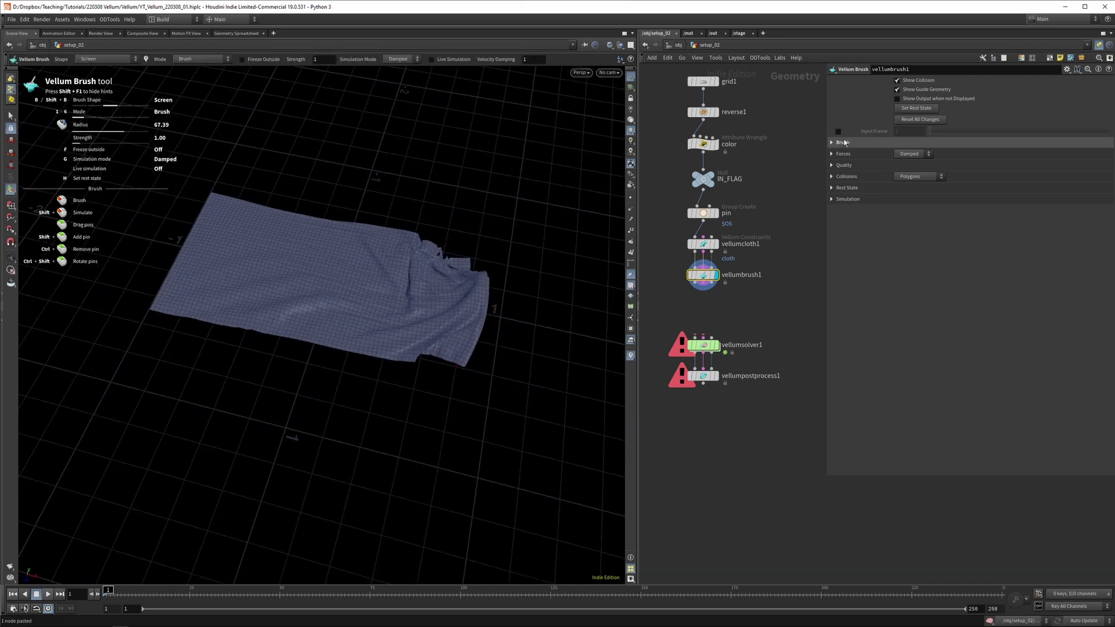
- Set the Vellum Brush mode to Drag with a radius of about 100 and try pulling the flag's loose end up and over
left_click(838, 143)
left_click(928, 169)
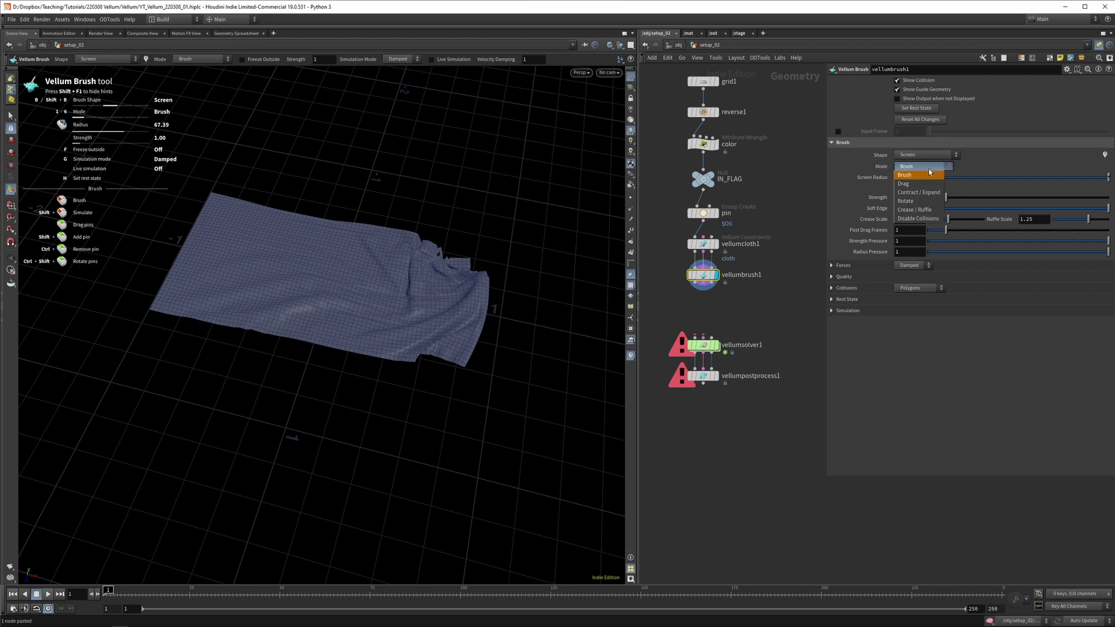
left_click(916, 185)
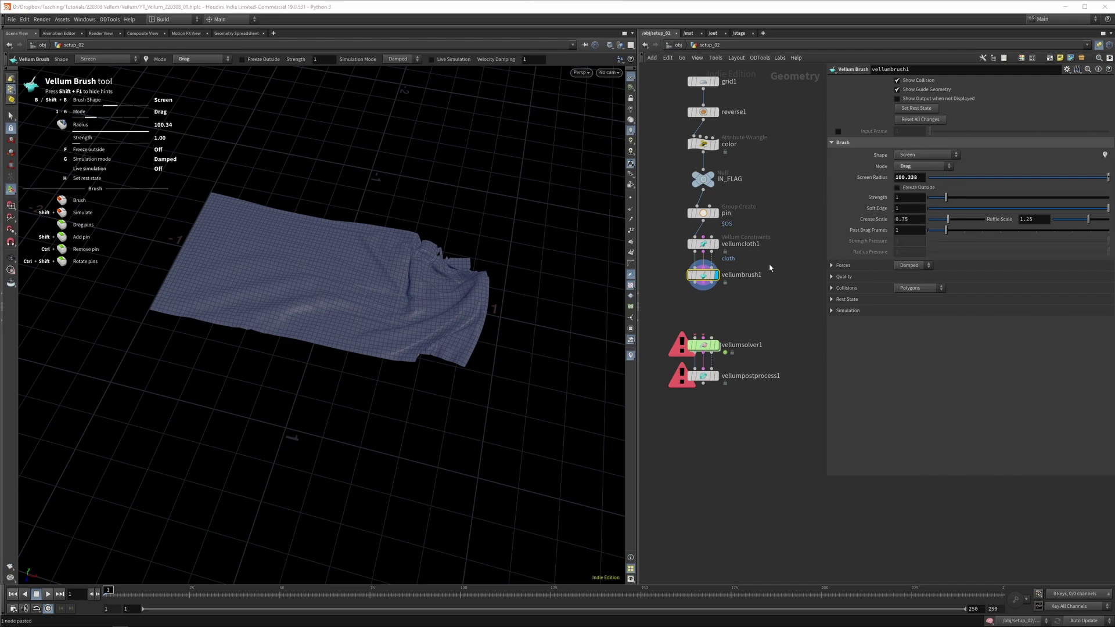
left_click_drag(461, 348, 465, 366, "alt")
mouse_move(463, 317)
left_mouse_down()
mouse_move(286, 154)
mouse_move(255, 142)
mouse_move(258, 151)
left_mouse_up()
mouse_move(294, 312)
left_mouse_down("alt")
mouse_move(461, 279)
mouse_move(328, 258)
left_mouse_up("alt")
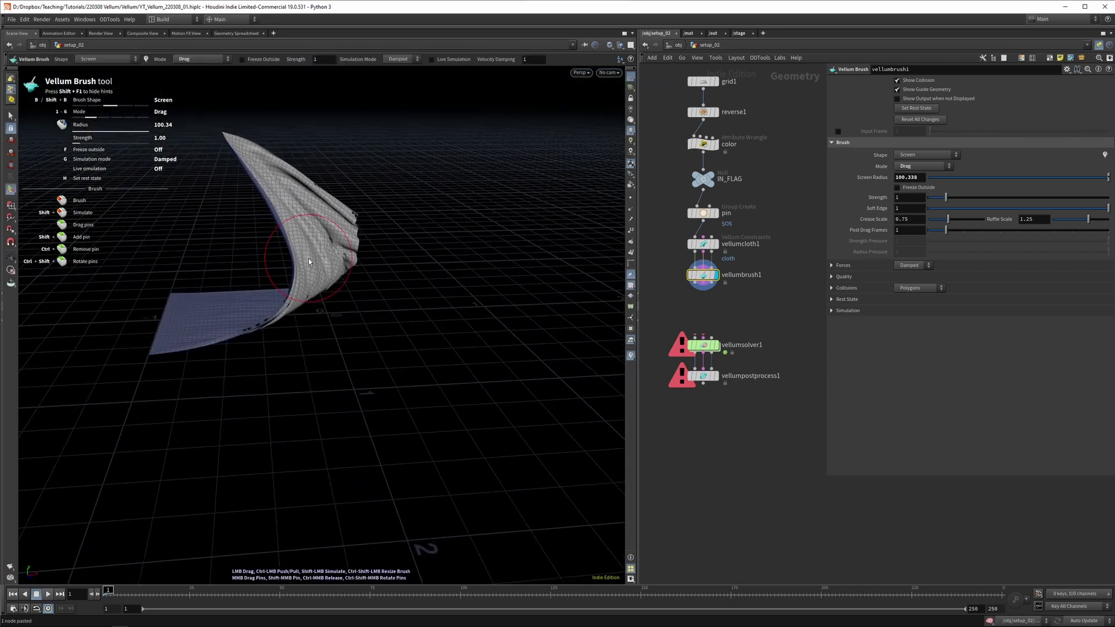
mouse_move(270, 236)
left_mouse_down("alt")
mouse_move(355, 328)
mouse_move(349, 368)
mouse_move(568, 339)
left_mouse_up("alt")
key("ctrl+z")
- Try the Contract / Expand brush mode on the flag, then undo its strokes and the mode changes
left_click(913, 166)
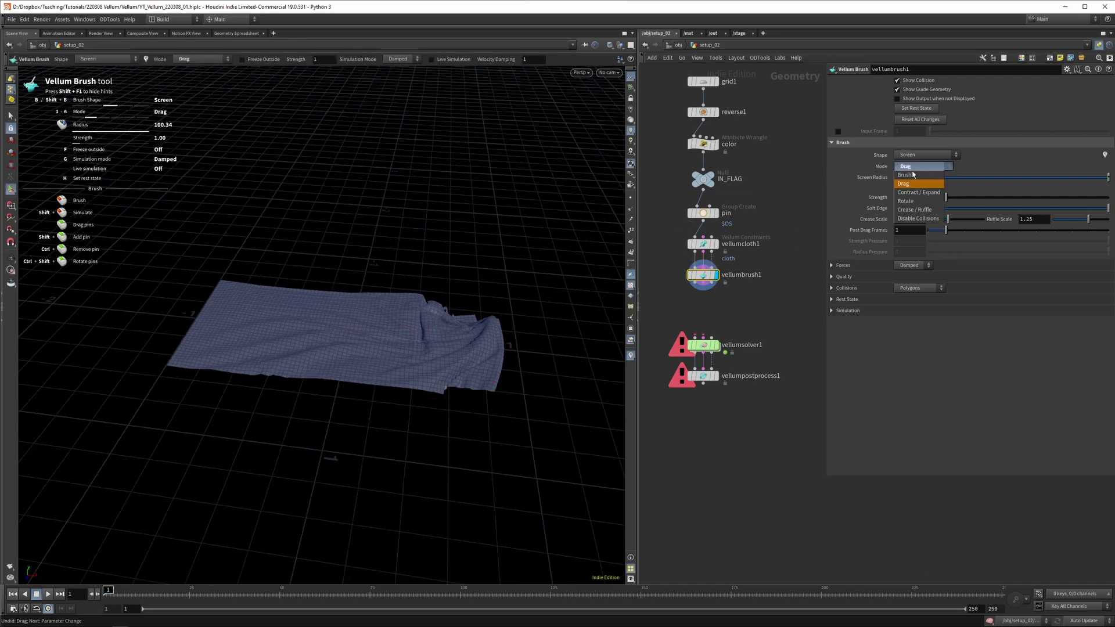
left_click(916, 197)
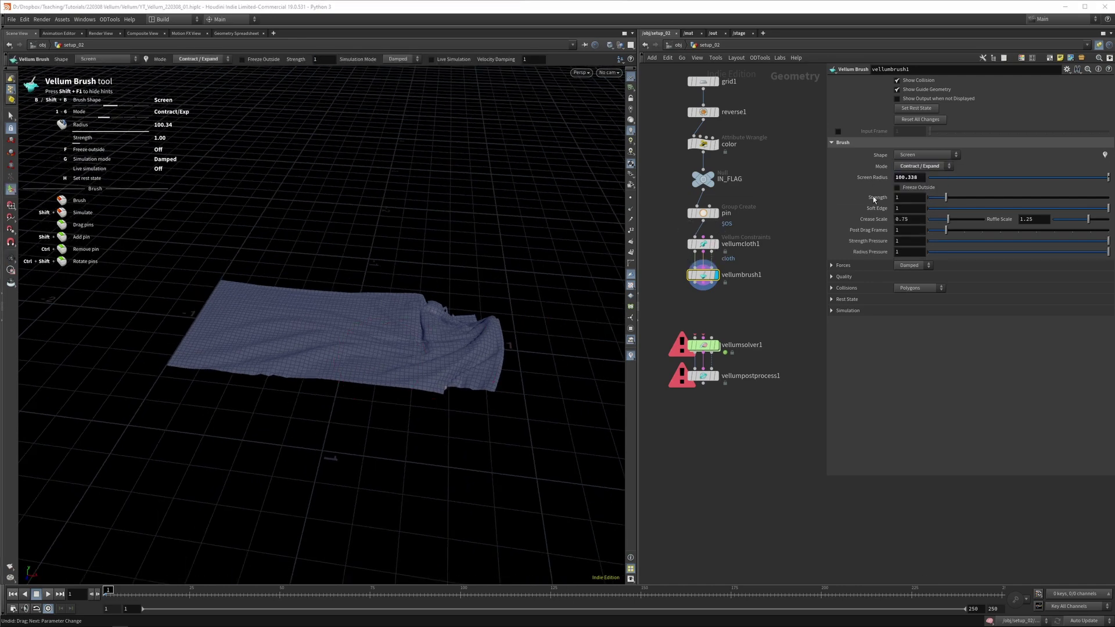
mouse_move(427, 365)
left_mouse_down()
mouse_move(456, 355)
mouse_move(445, 343)
mouse_move(404, 331)
left_mouse_up()
mouse_move(240, 295)
left_mouse_down()
mouse_move(208, 345)
mouse_move(347, 348)
mouse_move(374, 324)
left_mouse_up()
key("ctrl+z")
key("ctrl+z")
key("ctrl+z")
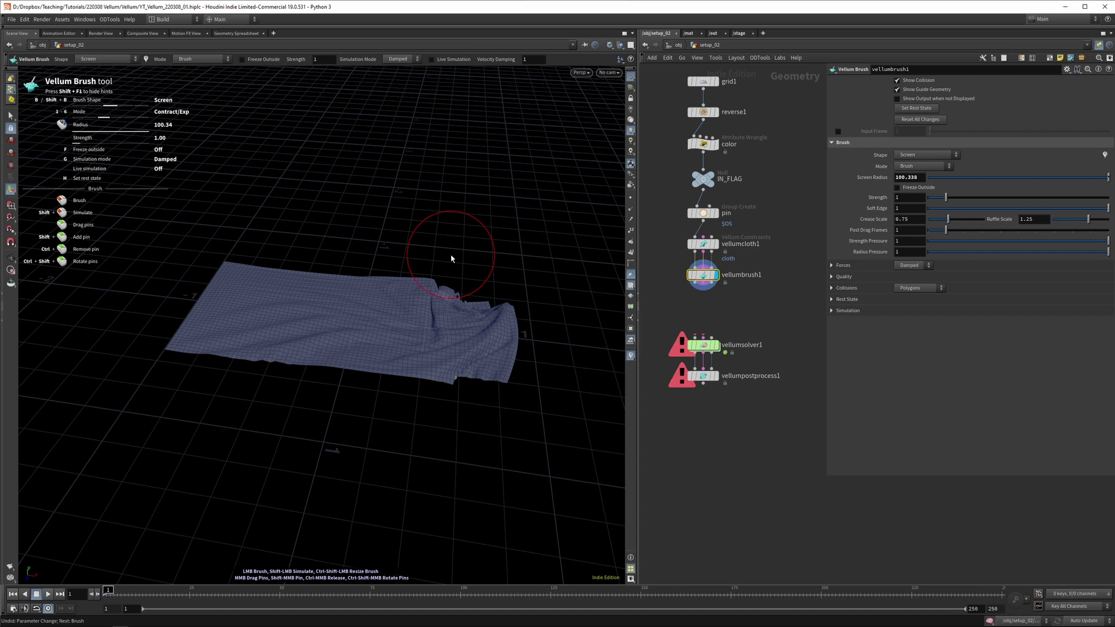
- Switch the Vellum Brush mode to Rotate and try twisting the cloth with it
left_click(923, 167)
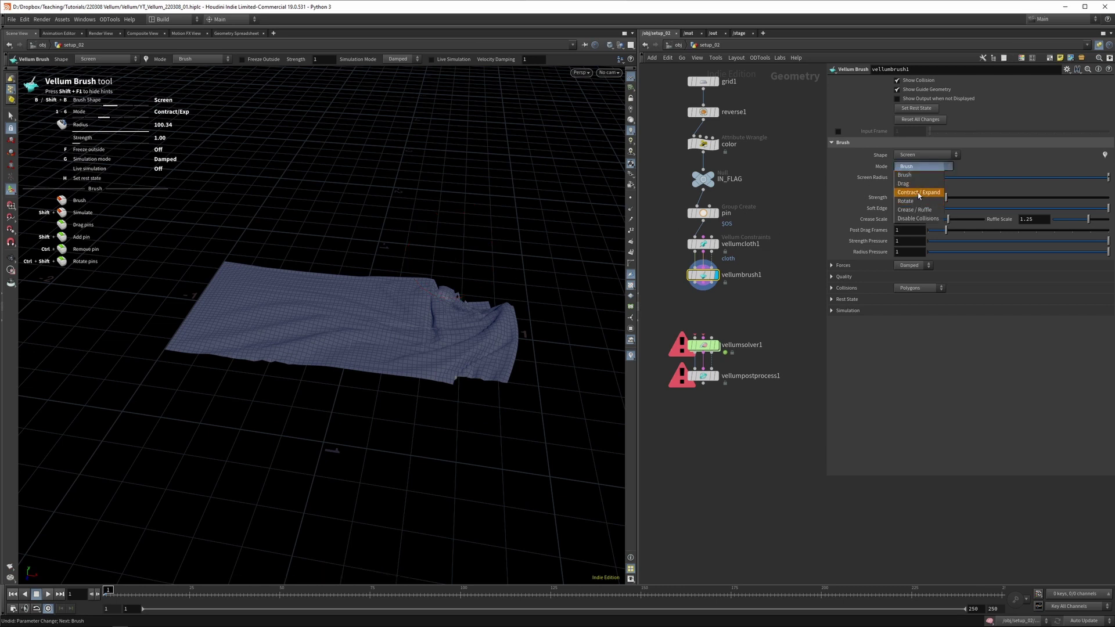
left_click(905, 201)
mouse_move(523, 319)
left_mouse_down()
mouse_move(421, 394)
mouse_move(398, 331)
mouse_move(249, 311)
mouse_move(250, 284)
left_mouse_up()
- Switch the Vellum Brush mode to Crease / Ruffle and try creasing the flag's loose end
left_click(923, 166)
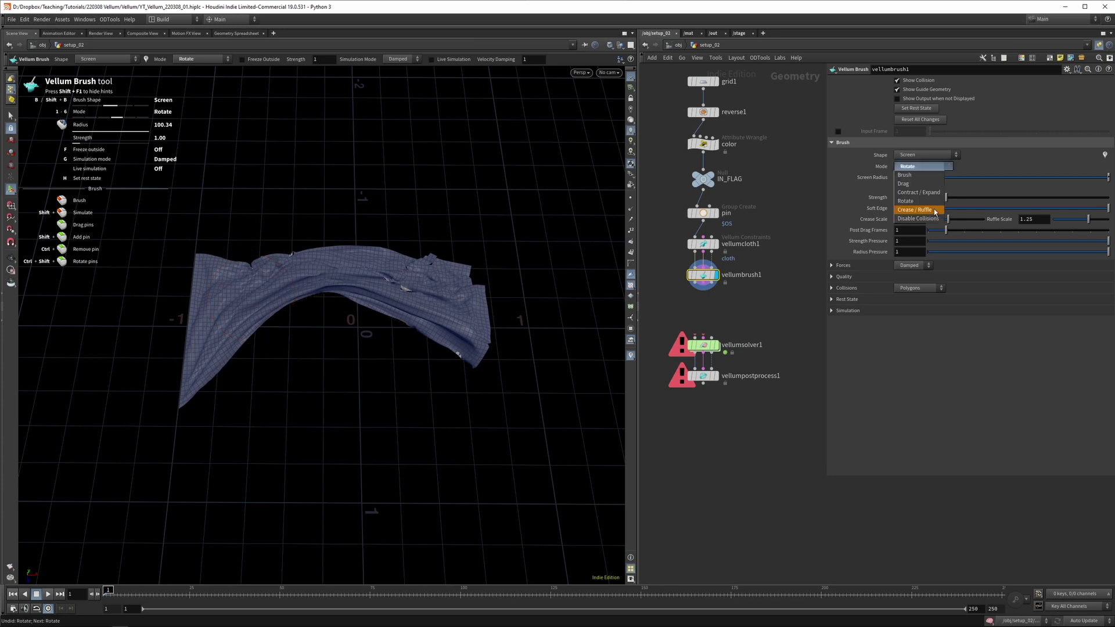
left_click(935, 212)
left_click_drag(510, 244, 443, 287)
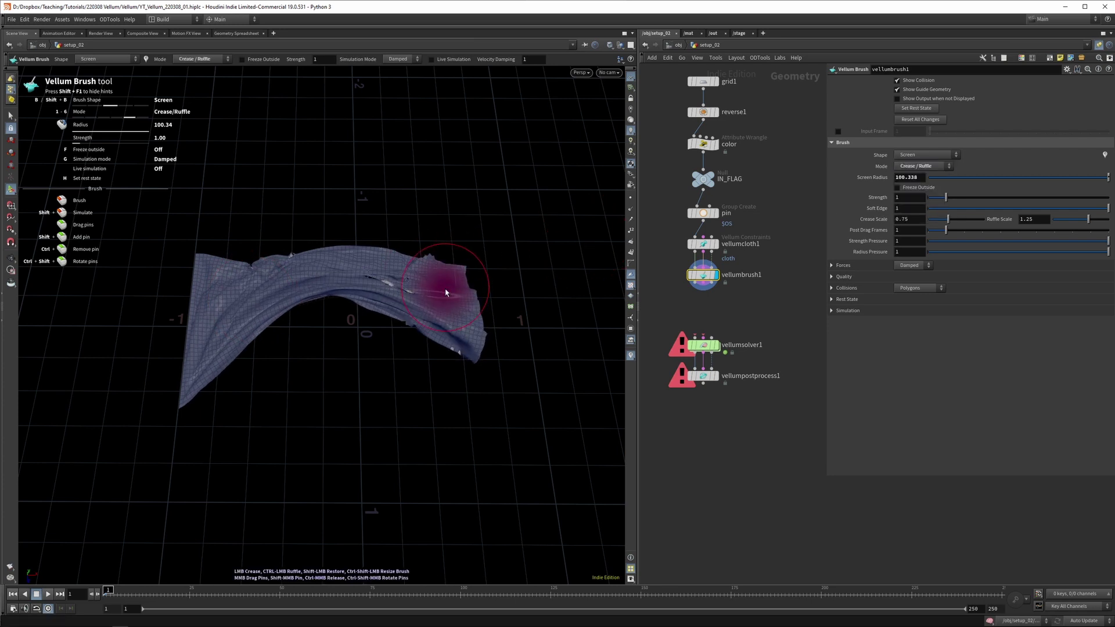
- Reset all Vellum Brush changes and reshape the flat flag with a crease stroke and Brush-mode strokes
left_click(909, 120)
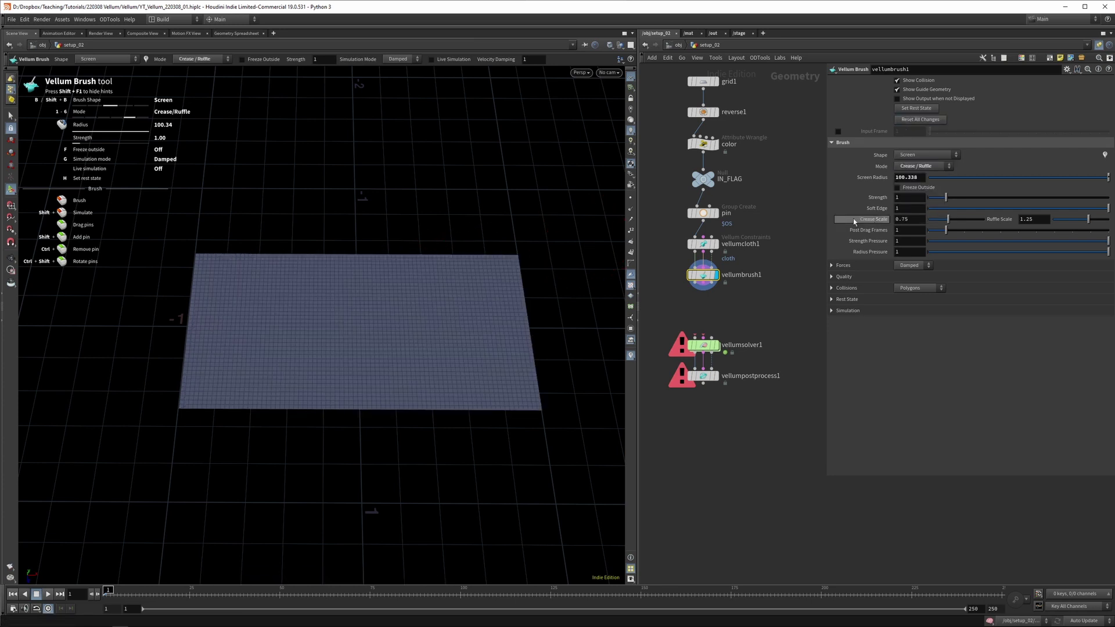
mouse_move(421, 311)
left_mouse_down()
mouse_move(455, 331)
mouse_move(488, 381)
mouse_move(474, 322)
mouse_move(418, 291)
mouse_move(286, 282)
mouse_move(335, 344)
mouse_move(319, 370)
left_mouse_up()
left_click(923, 166)
left_click(913, 174)
mouse_move(381, 331)
left_mouse_down()
mouse_move(421, 339)
mouse_move(368, 336)
mouse_move(348, 309)
left_mouse_up()
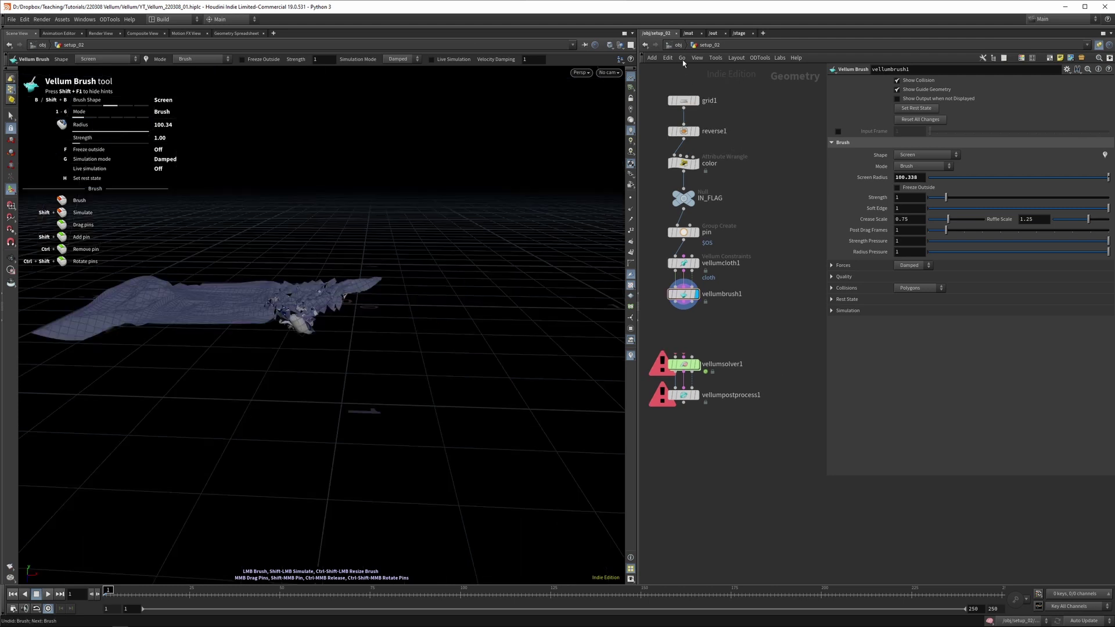
- Return to the object level, switch the display from setup_02 to setup_01 and open the setup_01 network
left_click(678, 44)
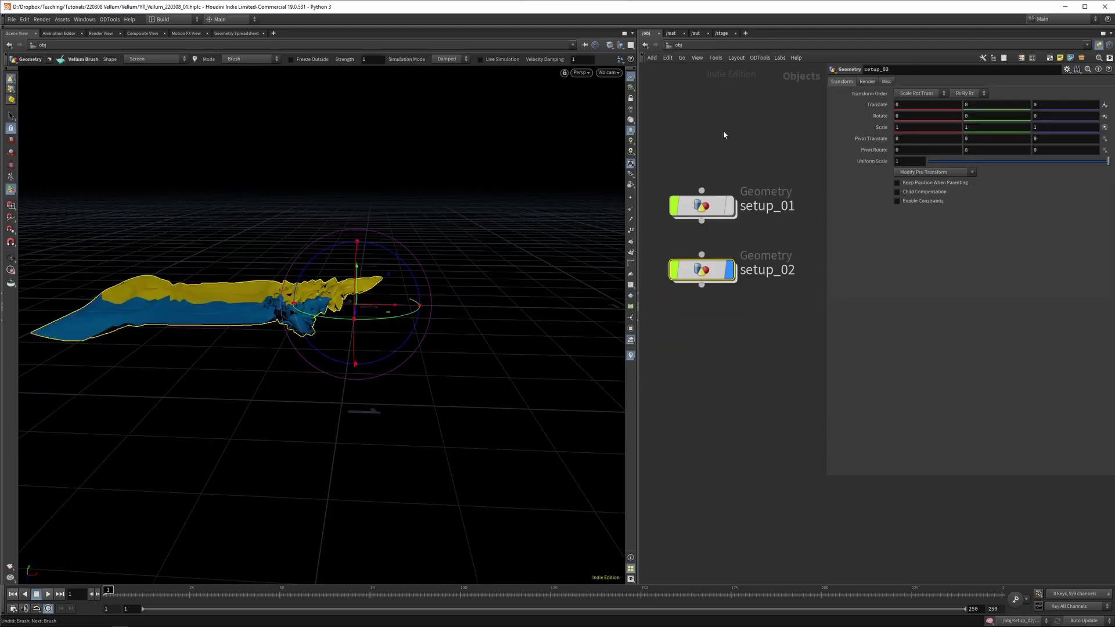
left_click(729, 207)
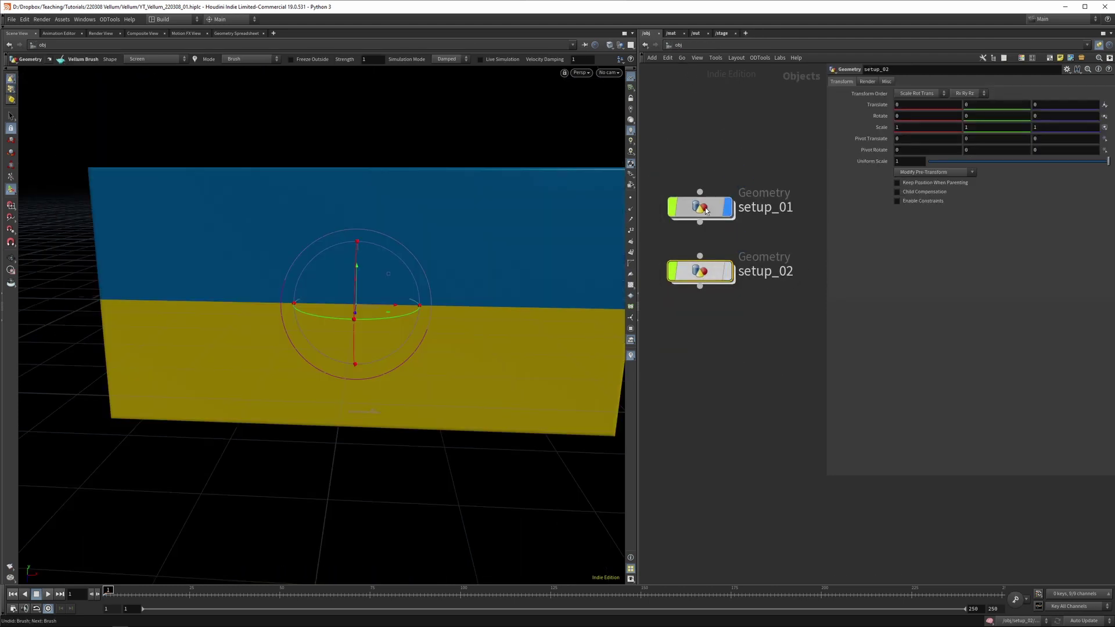
double_click(707, 211)
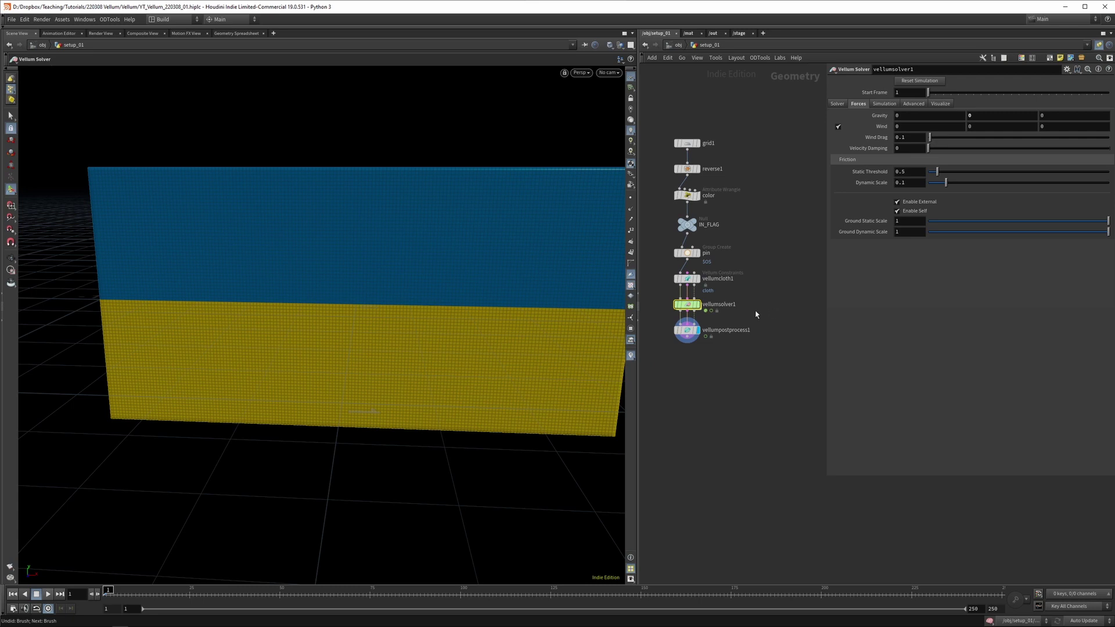
key("Tab")
key("Escape")
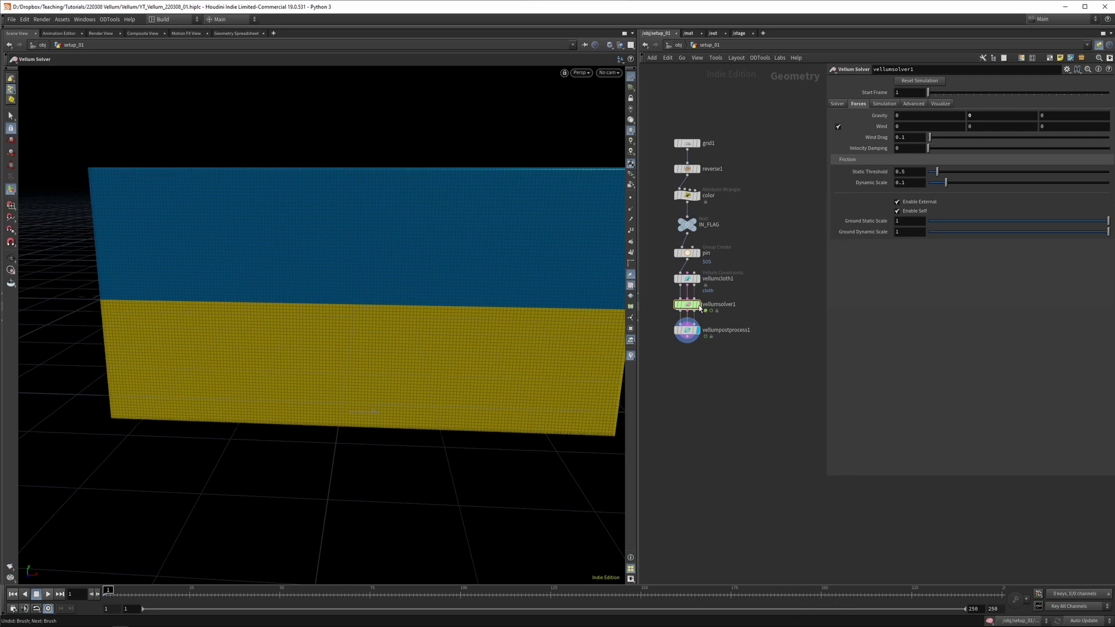
- Display vellumsolver1 and add a box of size 0.5 behind the flag, with its Center Z at about -0.51
key("Tab")
type("box")
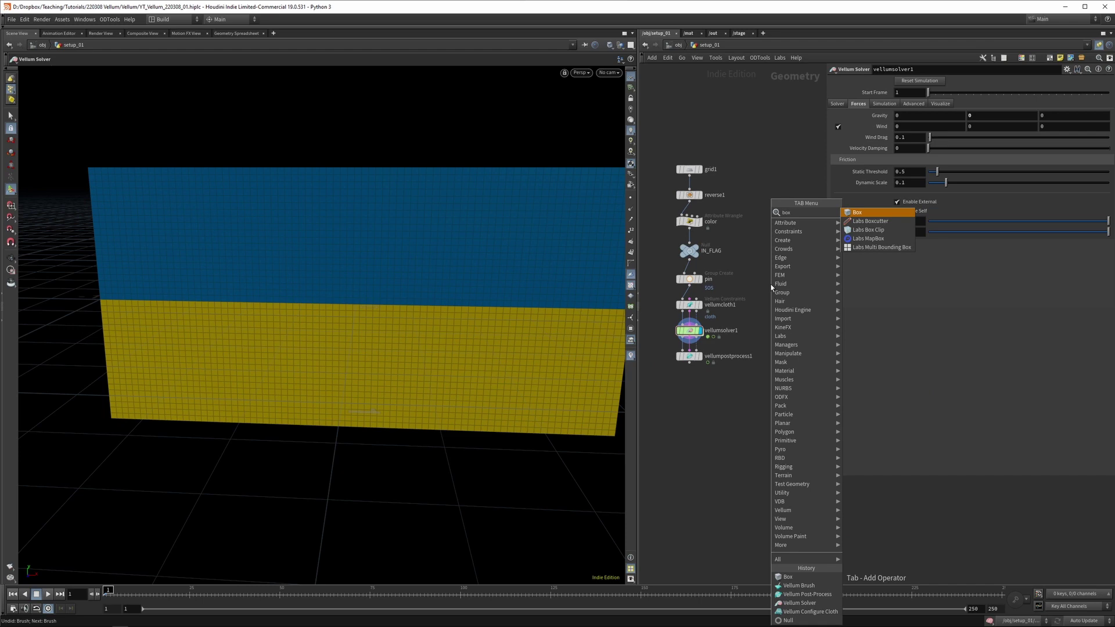
key("Return")
left_click(768, 282)
left_click_drag(466, 299, 456, 386, "alt")
key("ctrl+z")
- Connect box1 to the Collision Geometry input of vellumcloth1 and play the simulation
left_click_drag(769, 287, 704, 301)
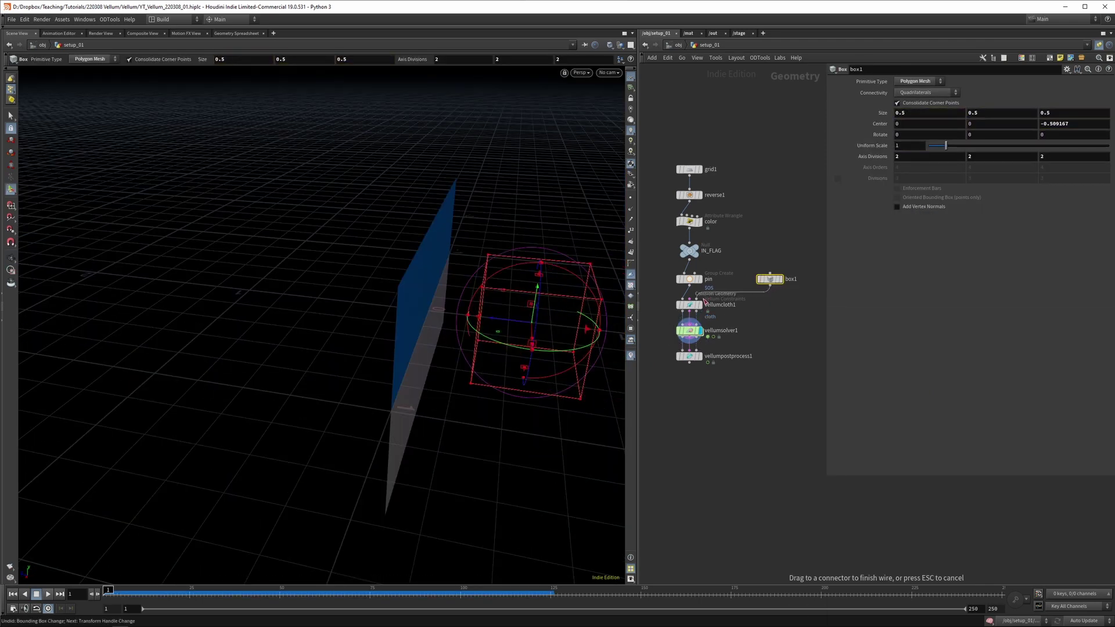
left_click(704, 300)
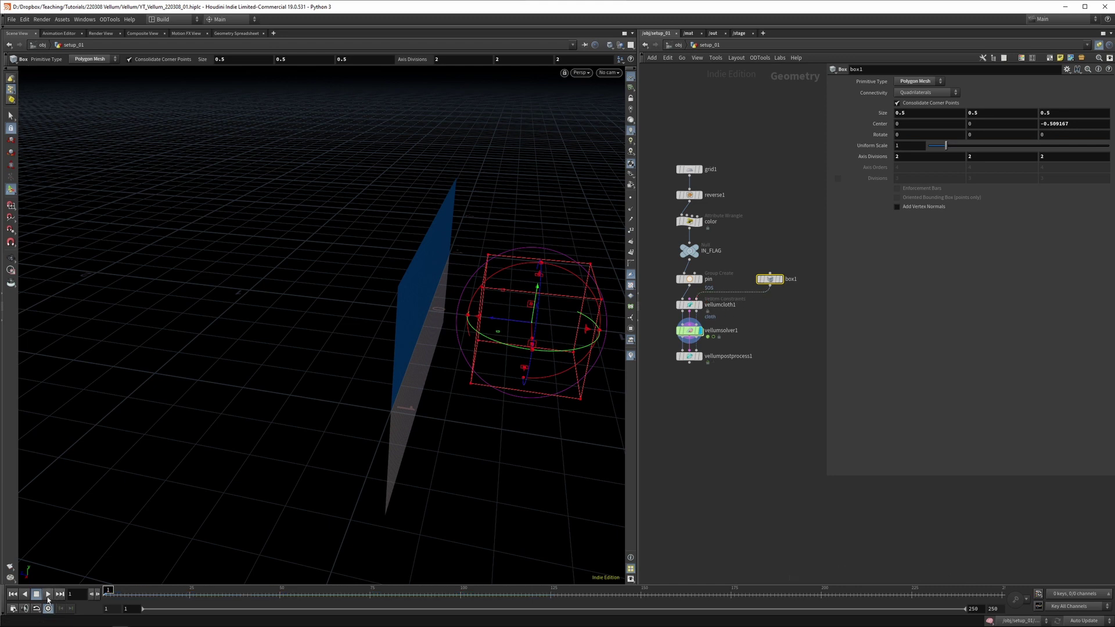
key("Up")
mouse_move(433, 324)
left_mouse_down()
mouse_move(494, 348)
mouse_move(482, 360)
mouse_move(326, 334)
mouse_move(450, 340)
mouse_move(491, 327)
mouse_move(374, 329)
mouse_move(474, 336)
mouse_move(463, 349)
mouse_move(492, 348)
mouse_move(413, 343)
mouse_move(577, 358)
mouse_move(462, 348)
mouse_move(503, 348)
mouse_move(361, 374)
mouse_move(276, 448)
left_mouse_up()
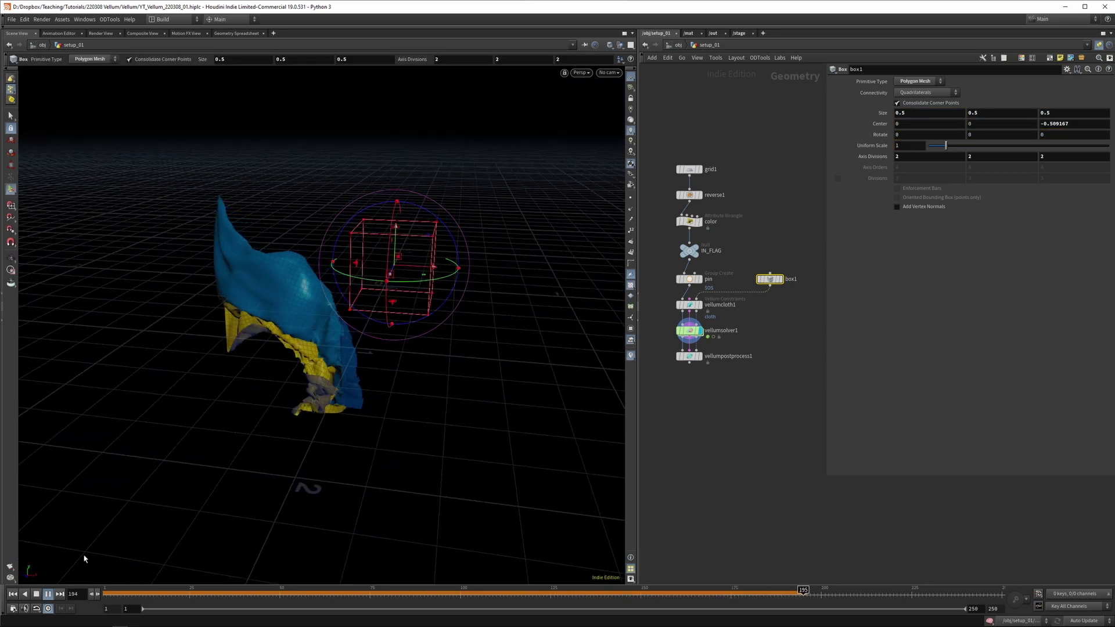
- Stop the playback at frame 205 and shift box1 slightly, to a Center Z of -0.518272
key("Escape")
left_click_drag(257, 401, 325, 317)
key("Return")
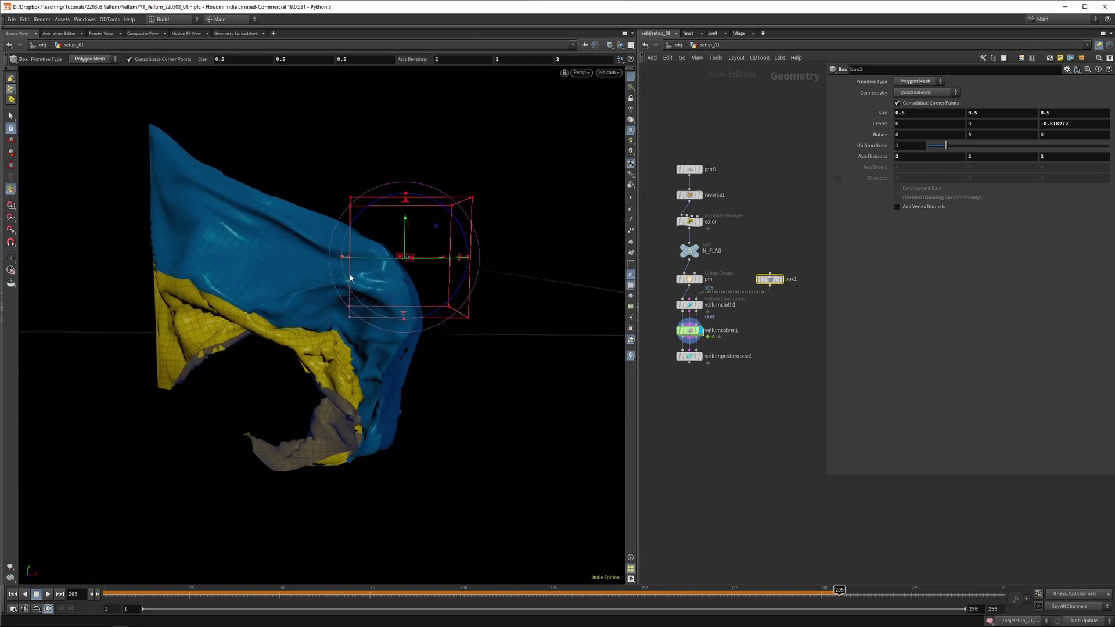
- Examine the time scale, substeps and iteration settings of vellumsolver1
left_click(691, 337)
left_click(843, 105)
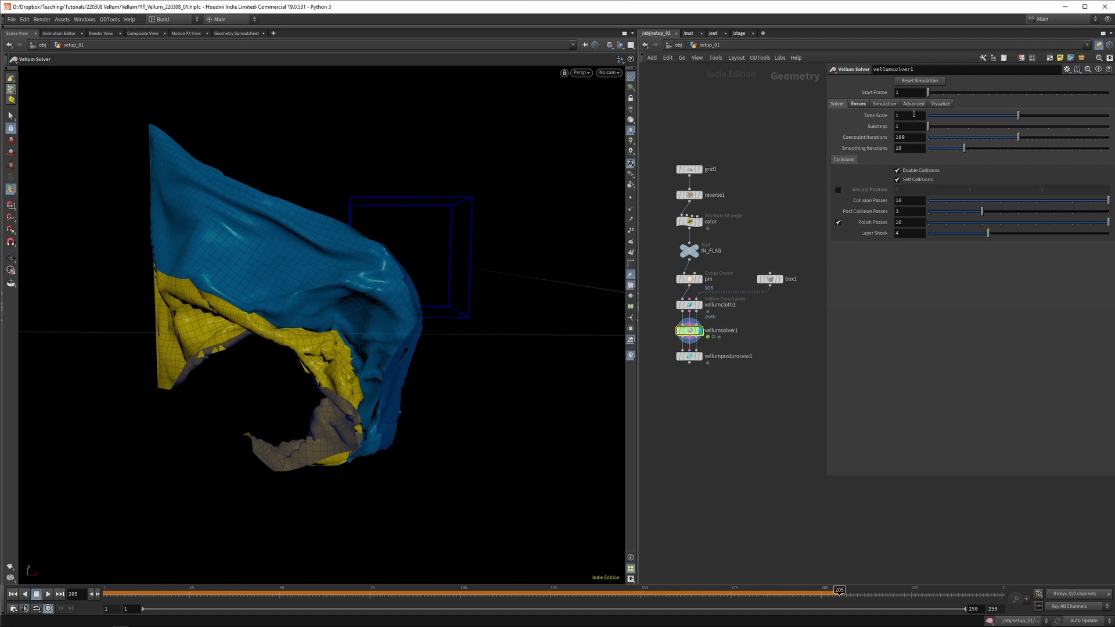
key("Tab")
left_click(905, 115)
left_click(915, 137)
scroll(781, 158, "down", 4)
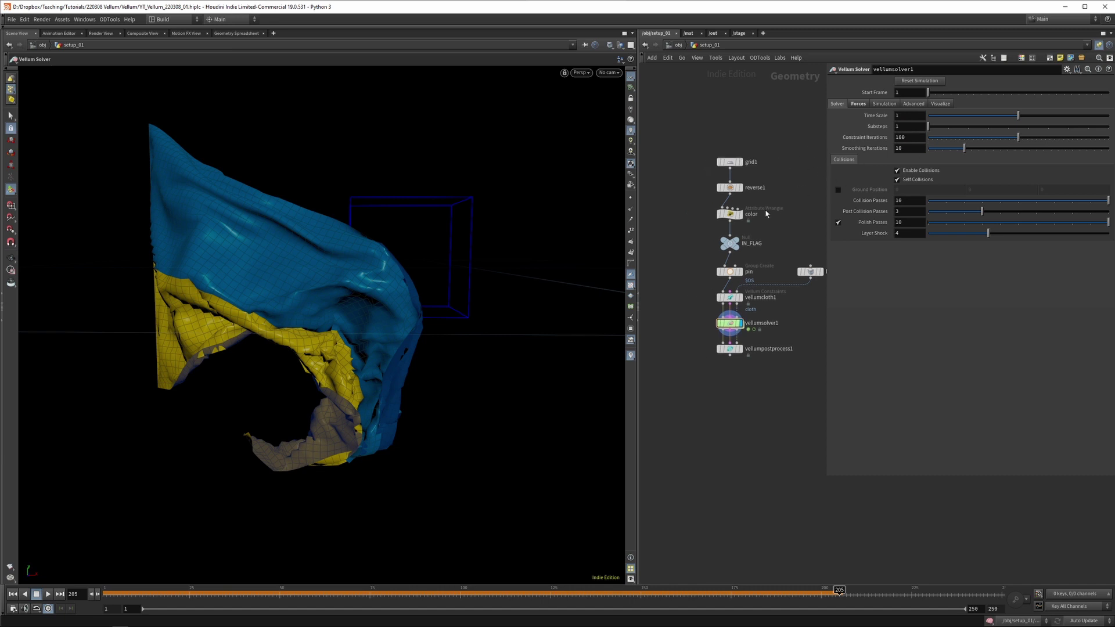
middle_click_drag(780, 167, 782, 199)
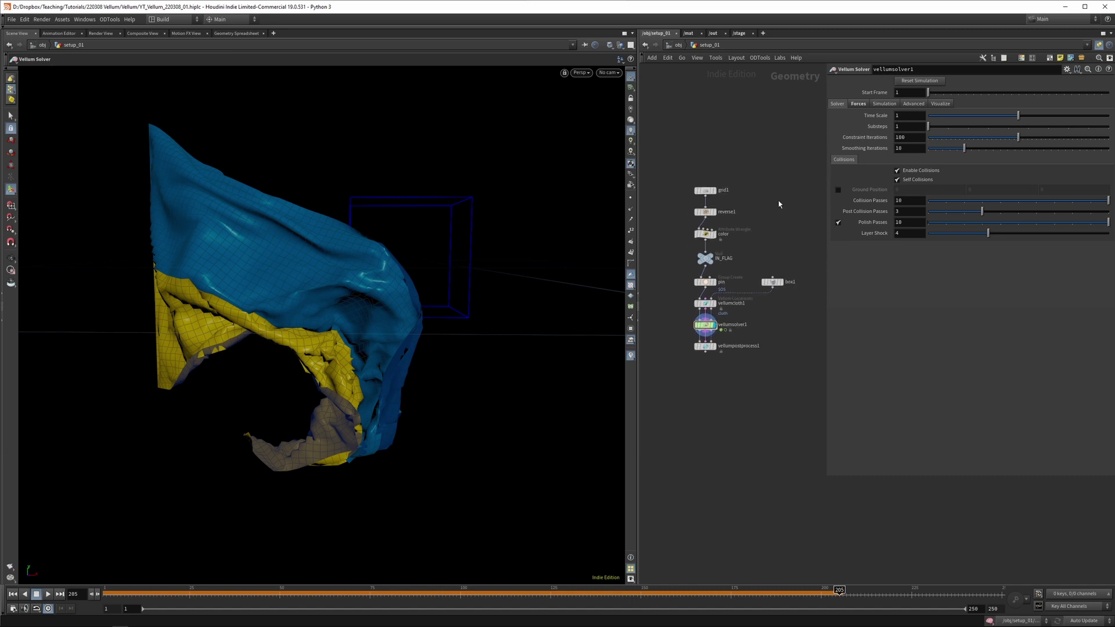